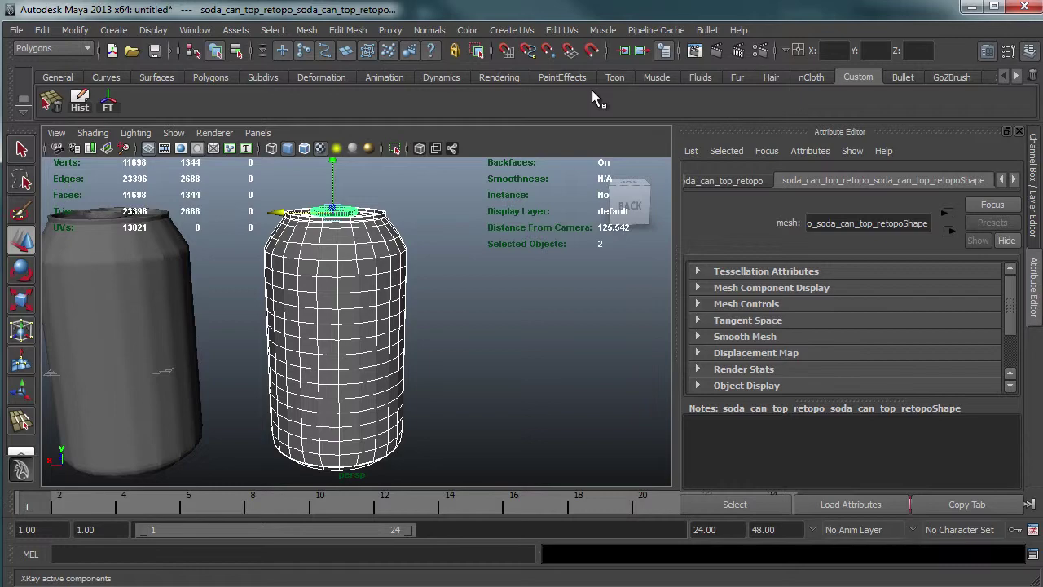
- Examine the soda can's wireframe and pull tab from the rim, the lid and the side
right_click_drag(492, 228, 593, 207, "alt")
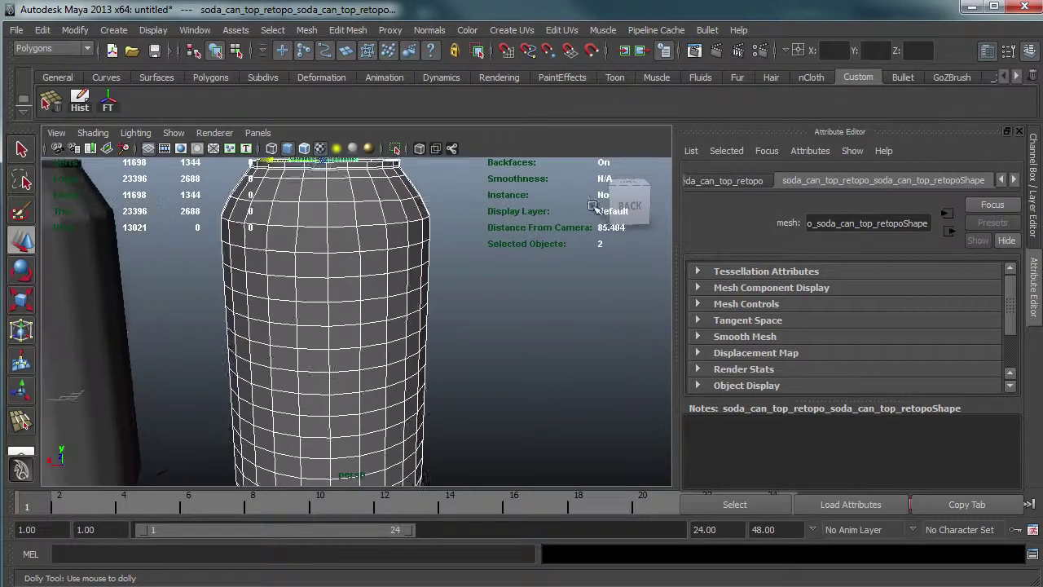
middle_click_drag(417, 372, 442, 411, "alt")
left_click_drag(411, 248, 351, 383, "alt")
right_click_drag(349, 275, 492, 228, "alt")
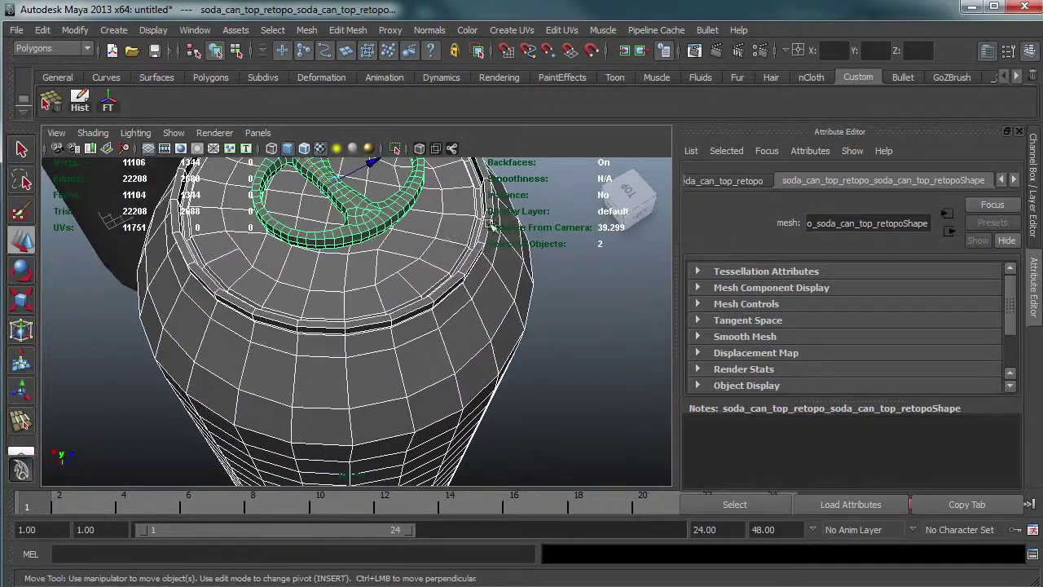
middle_click_drag(448, 233, 421, 292, "alt")
left_click_drag(422, 292, 282, 233, "alt")
right_click_drag(282, 233, 207, 263, "alt")
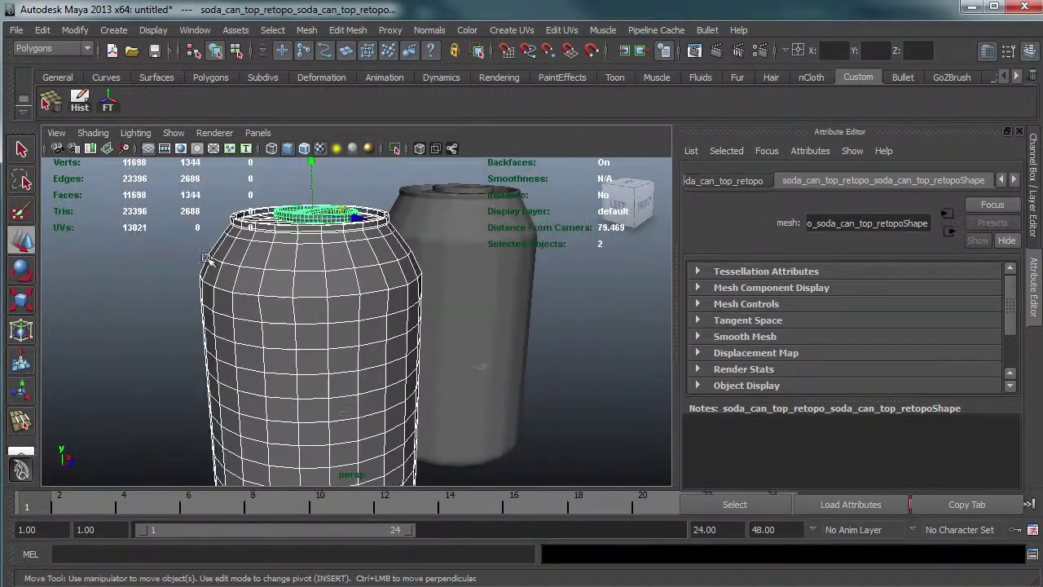
left_click_drag(345, 270, 229, 275, "alt")
- Select the can body on its own and examine its mesh from the base up to the lid
left_click(228, 274)
left_click(325, 277)
middle_click_drag(325, 277, 337, 214, "alt")
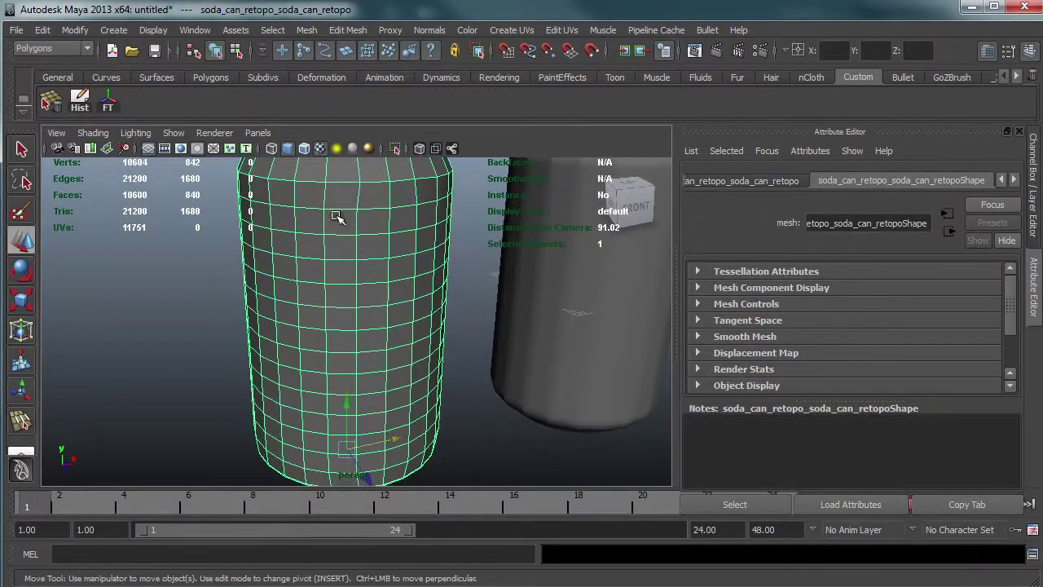
right_click_drag(337, 215, 395, 213, "alt")
left_click_drag(396, 213, 356, 258, "alt")
key("w")
right_click_drag(356, 259, 348, 271)
left_click_drag(348, 270, 348, 264, "alt")
left_click_drag(361, 203, 363, 233, "alt")
middle_click_drag(350, 244, 344, 150, "alt")
left_click_drag(347, 254, 334, 286, "alt")
middle_click_drag(330, 236, 355, 397, "alt")
left_click_drag(377, 237, 316, 288, "alt")
right_click_drag(317, 288, 397, 285, "alt")
left_click_drag(396, 284, 319, 372, "alt")
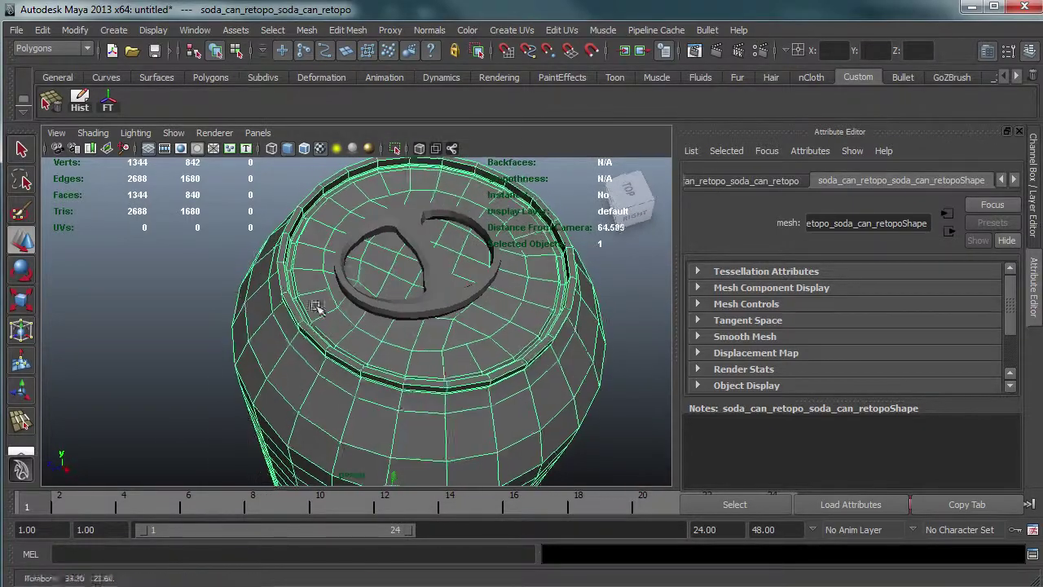
- Select the pull tab together with the can body and delete all construction history in the scene
key("w")
left_click(422, 265)
right_click_drag(434, 259, 332, 351, "alt")
left_click(336, 351, "shift")
right_click_drag(388, 292, 242, 318, "alt")
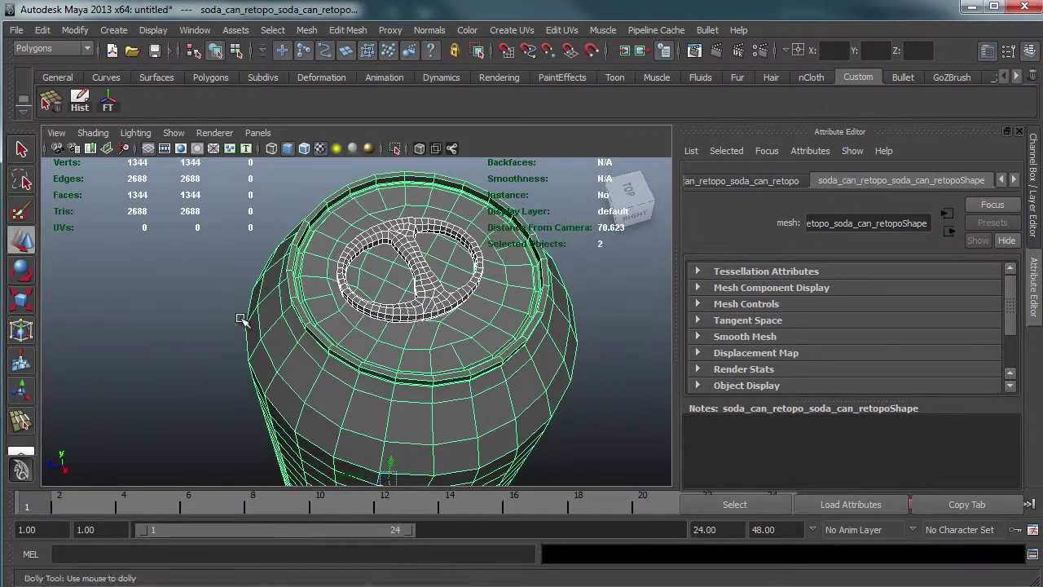
left_click_drag(242, 319, 334, 224, "alt")
left_click(45, 29)
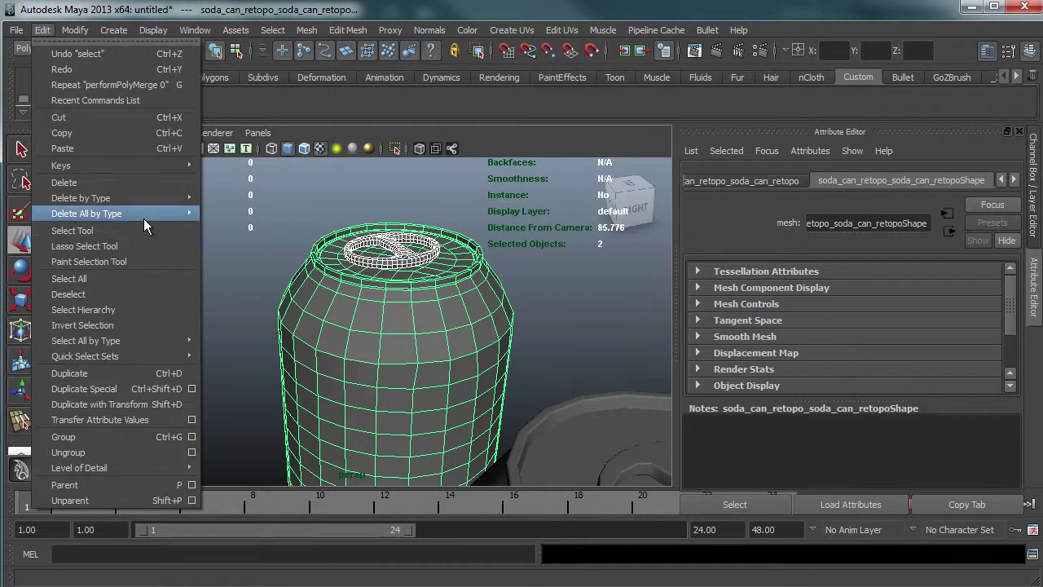
mouse_move(150, 215)
left_click(244, 221)
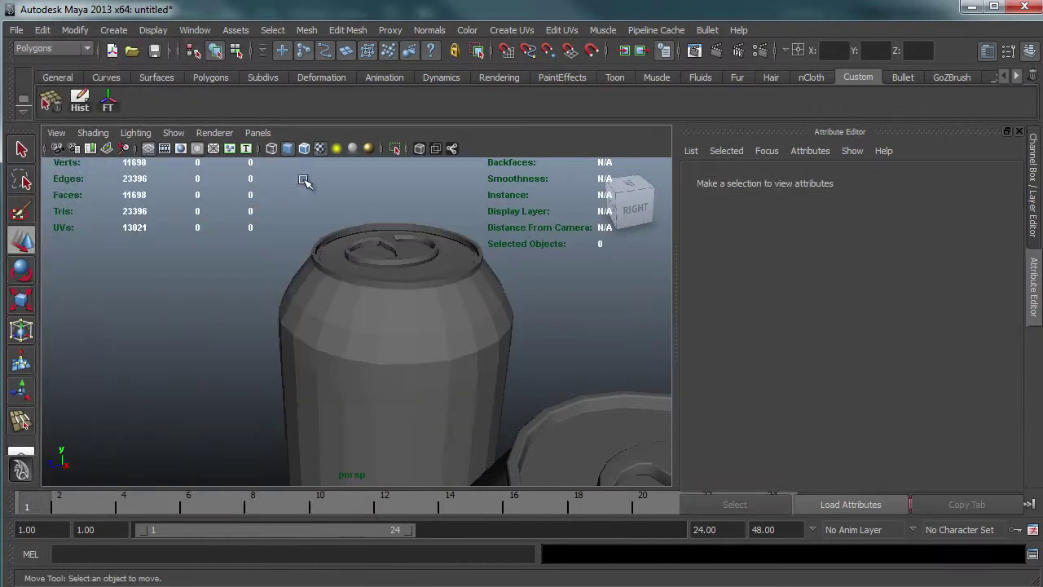
- Select the can body and pull tab and export the selection as the OBJ file full_soda_can
left_click(392, 282)
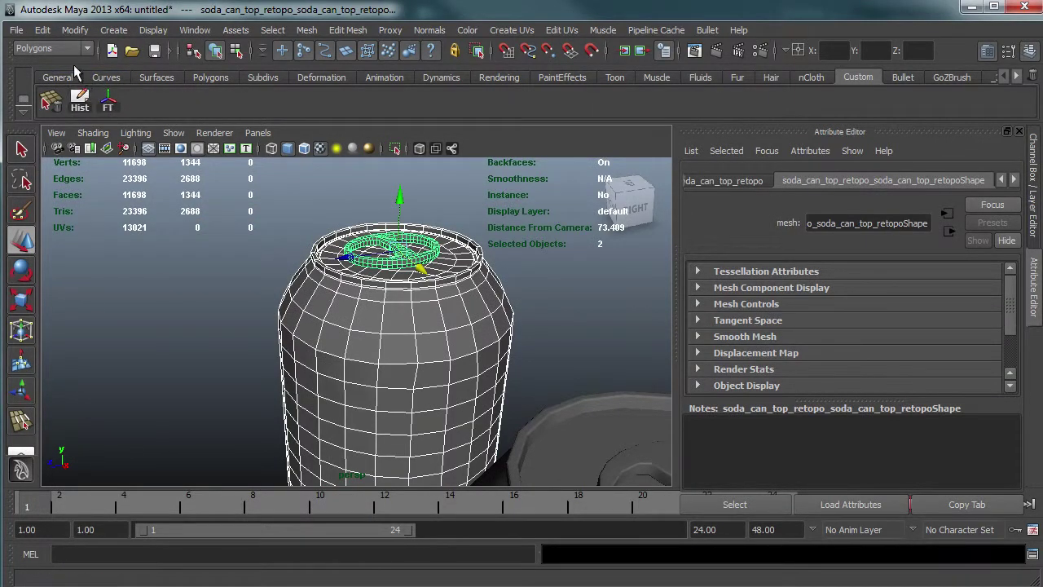
left_click(727, 181)
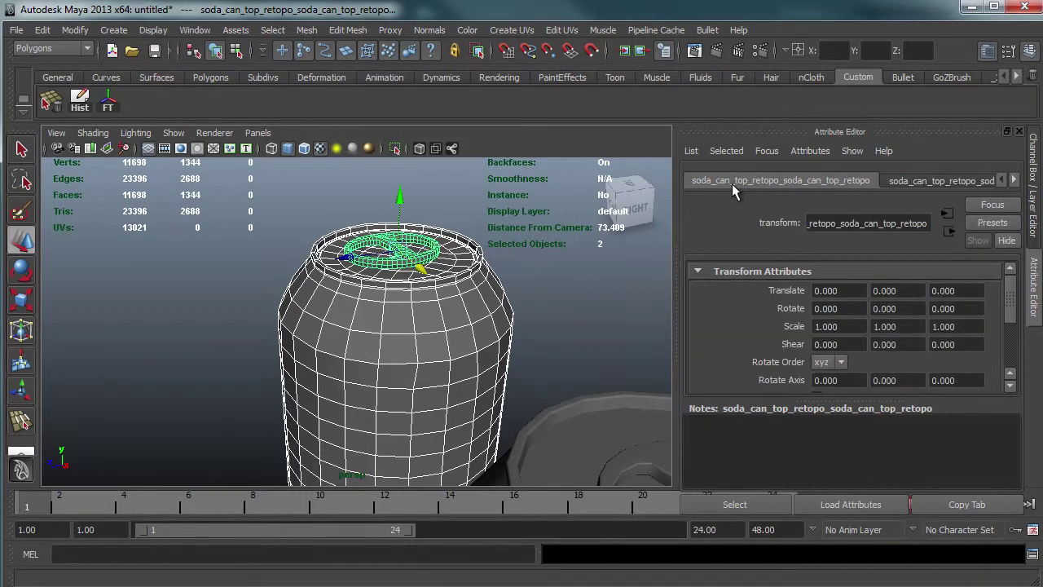
left_click(17, 30)
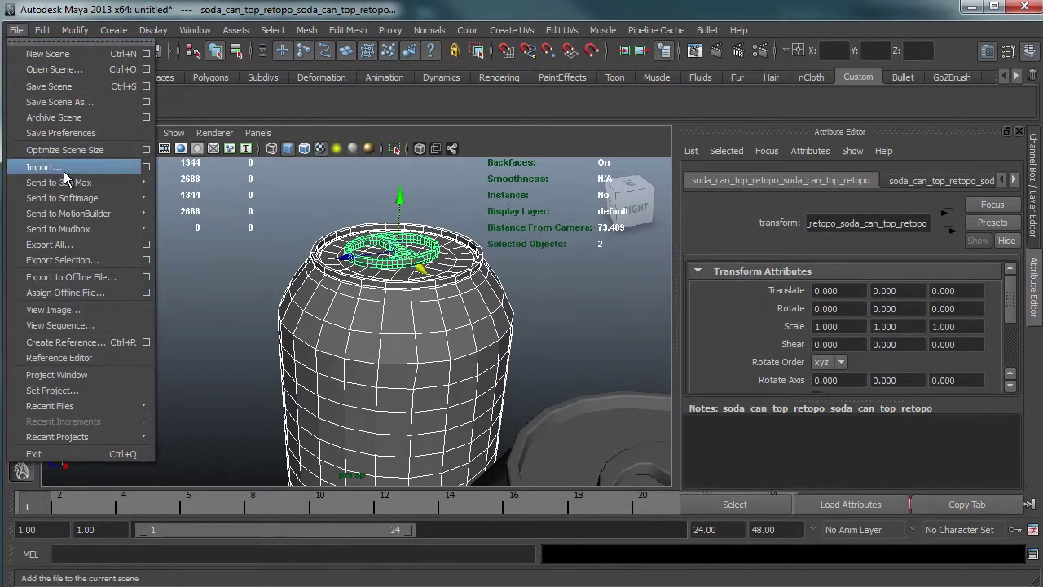
left_click(83, 261)
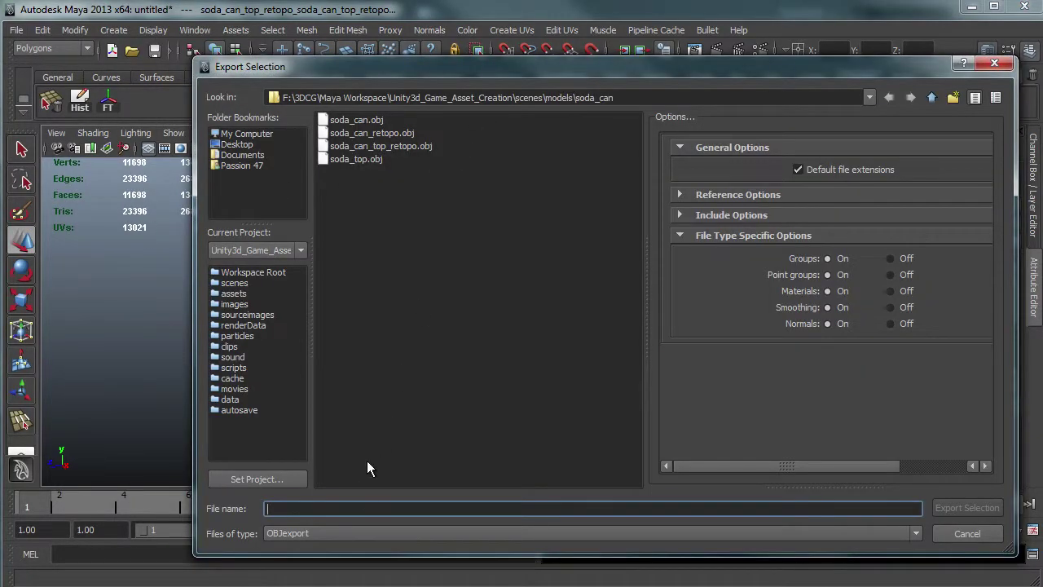
type("full_so")
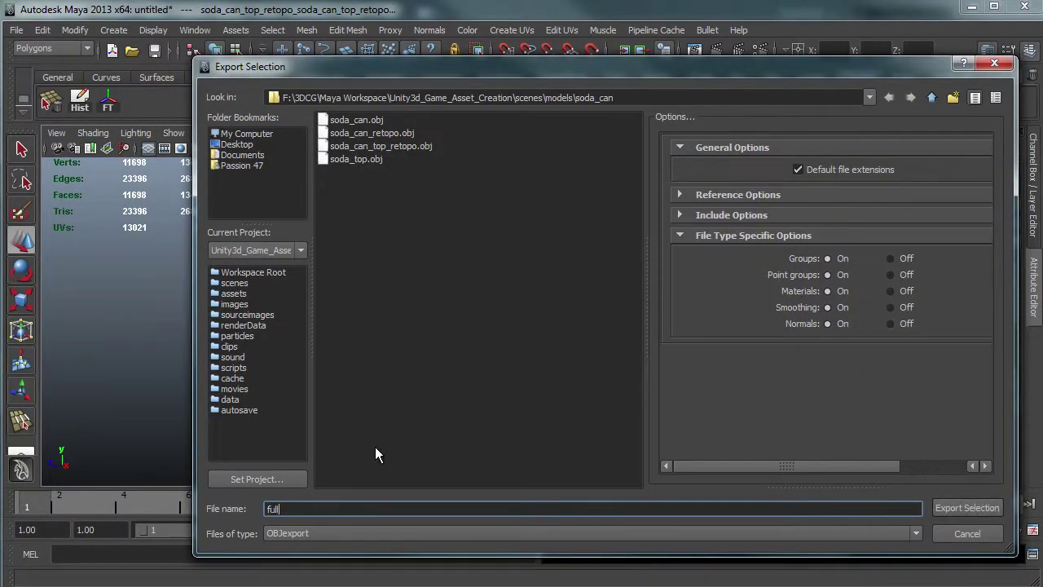
type("da_can")
left_click(983, 506)
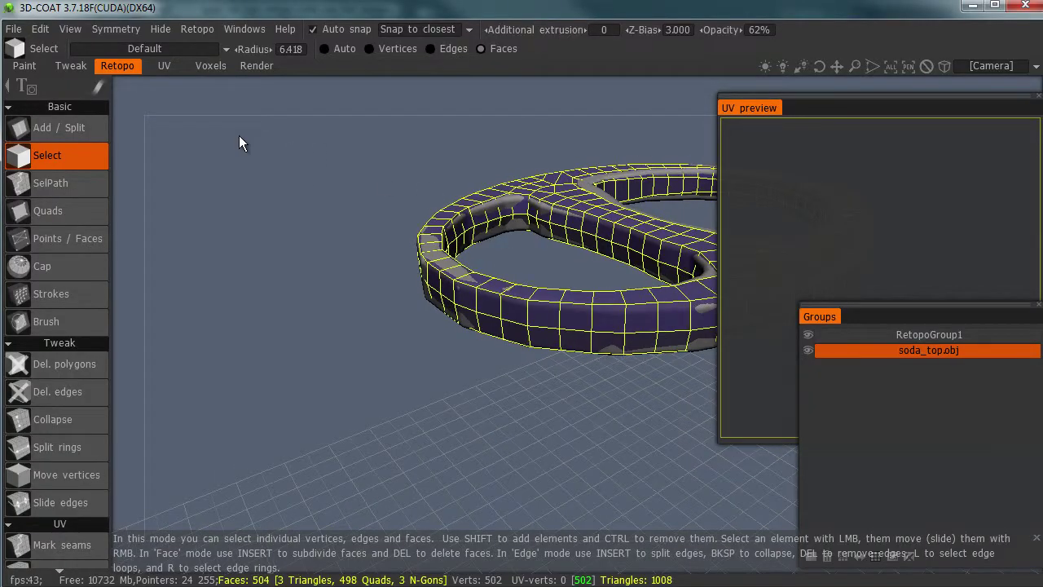
- Switch to 3D-Coat and load full_soda_can.obj as a model for per pixel painting
left_click(12, 31)
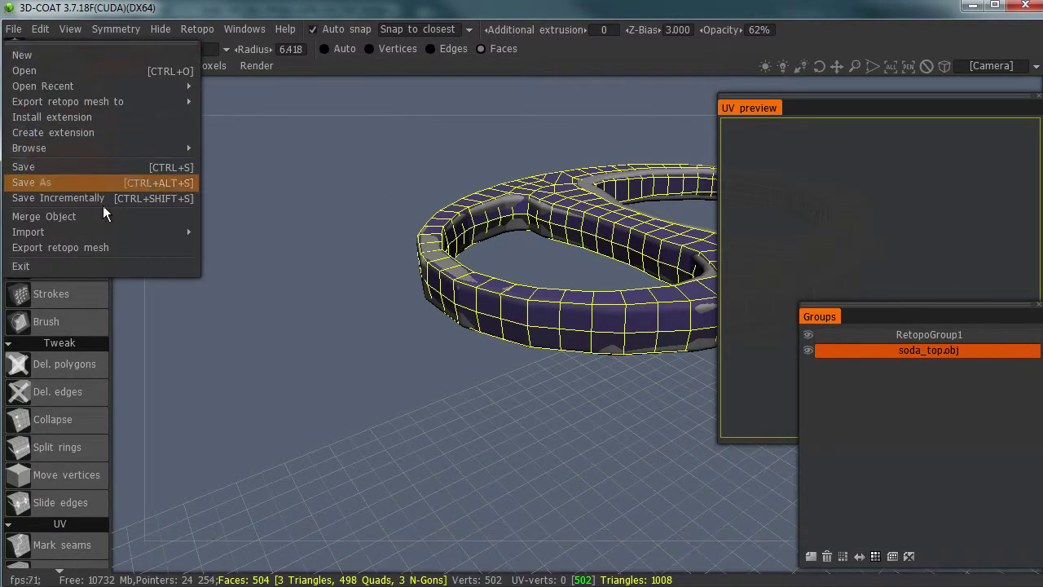
mouse_move(118, 232)
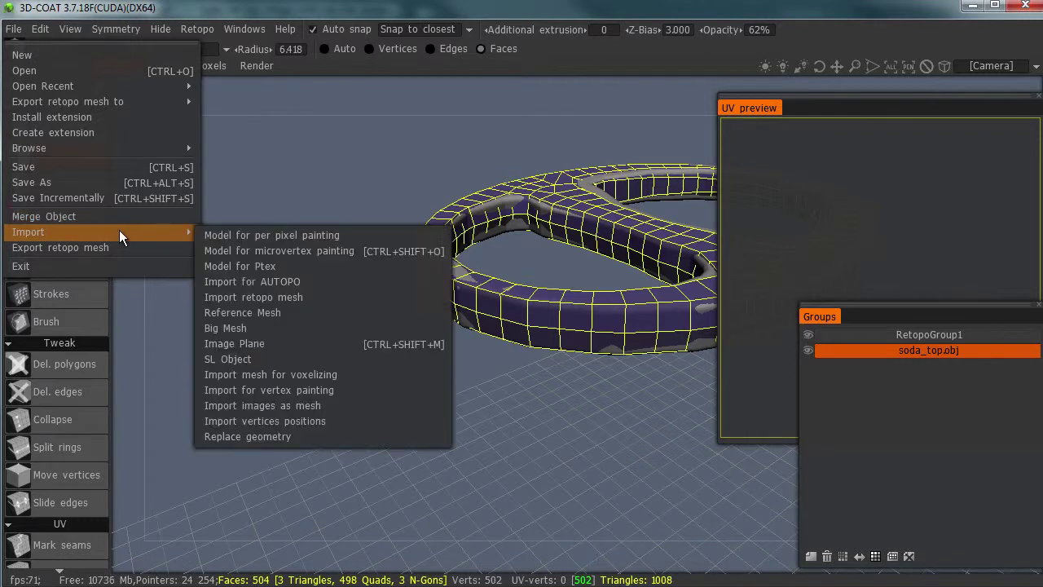
left_click(336, 236)
left_click(505, 329)
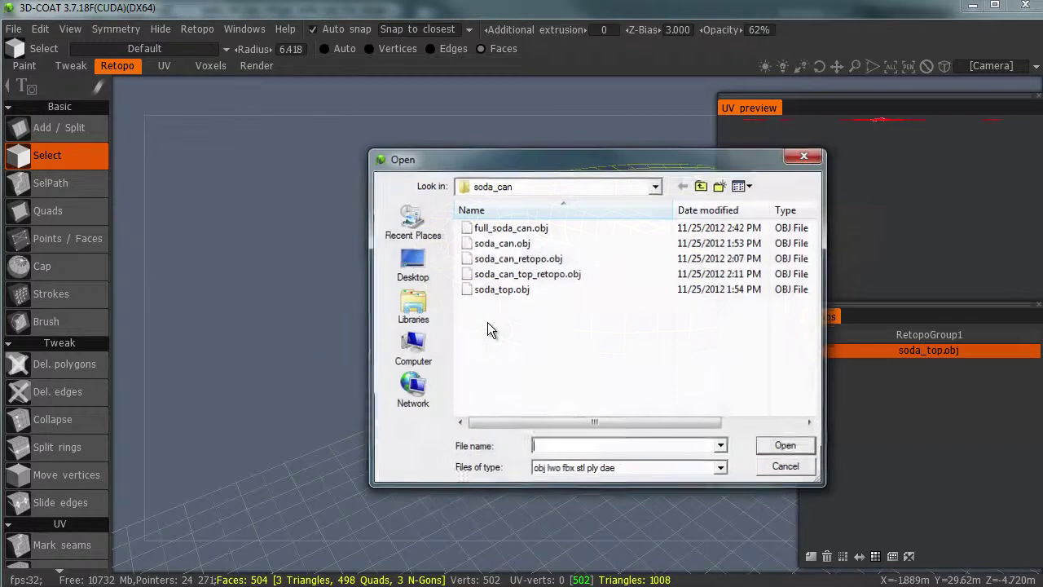
left_click(524, 229)
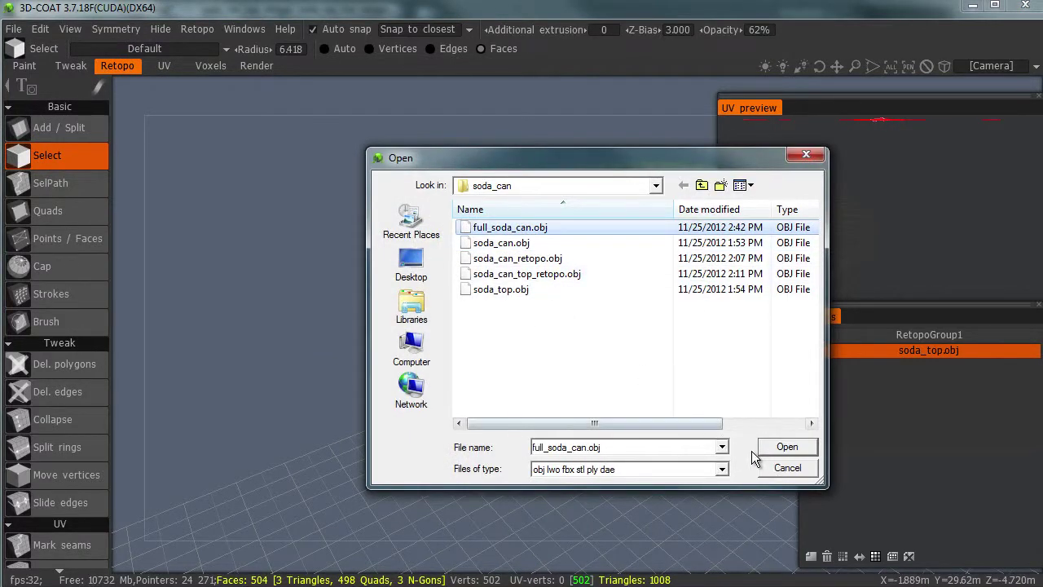
left_click(778, 447)
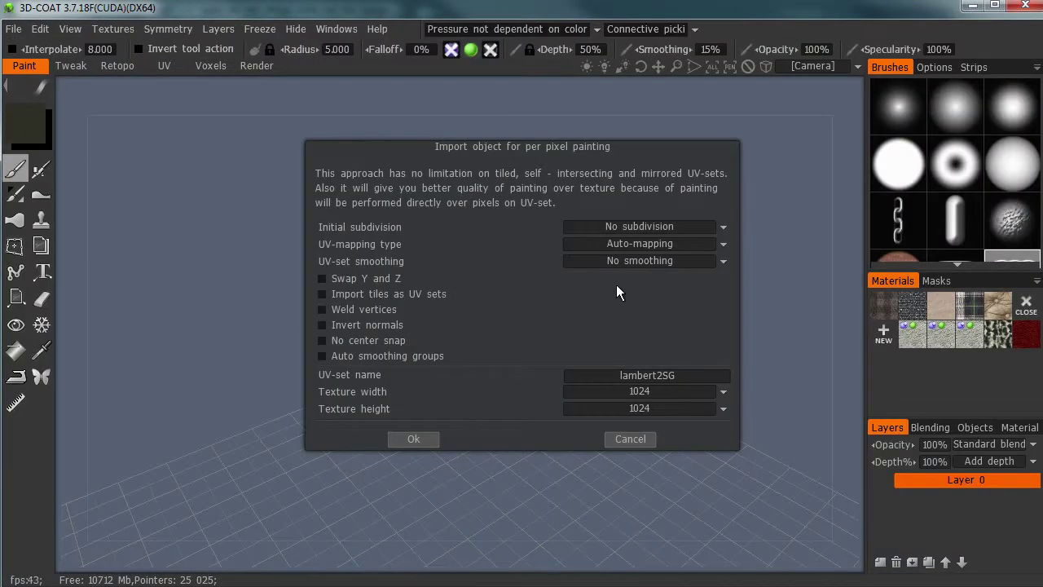
- Import the can with auto-mapping, the UV-set name full_soda and a 2048 by 2048 texture
left_click(650, 250)
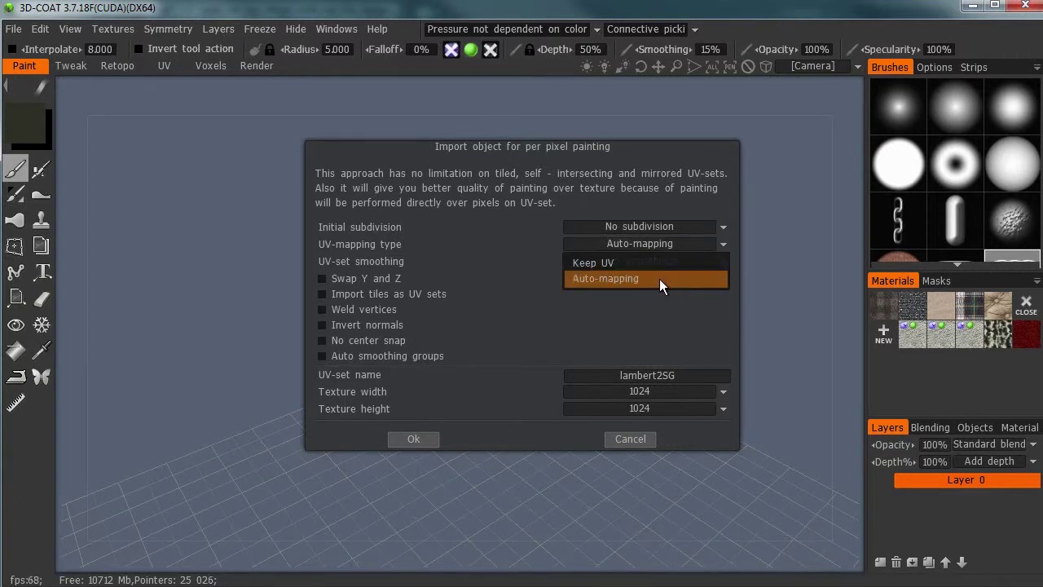
left_click(661, 285)
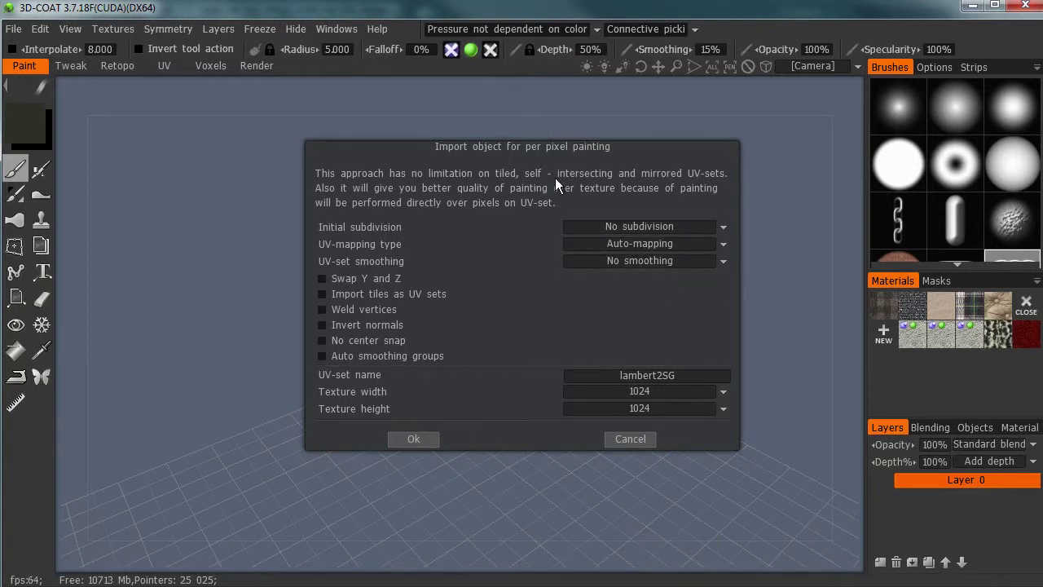
left_click(690, 379)
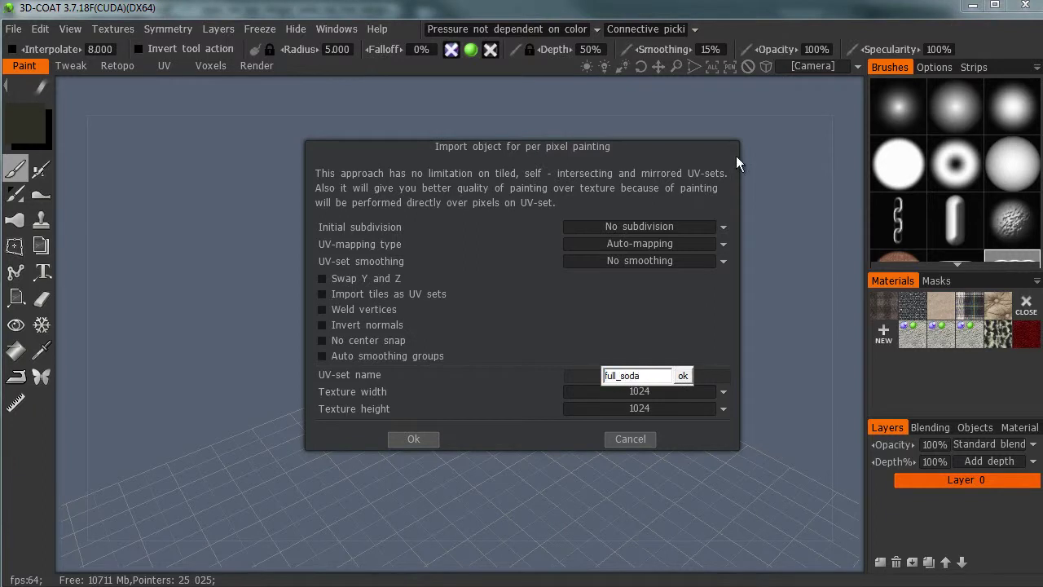
key("Return")
left_click(610, 389)
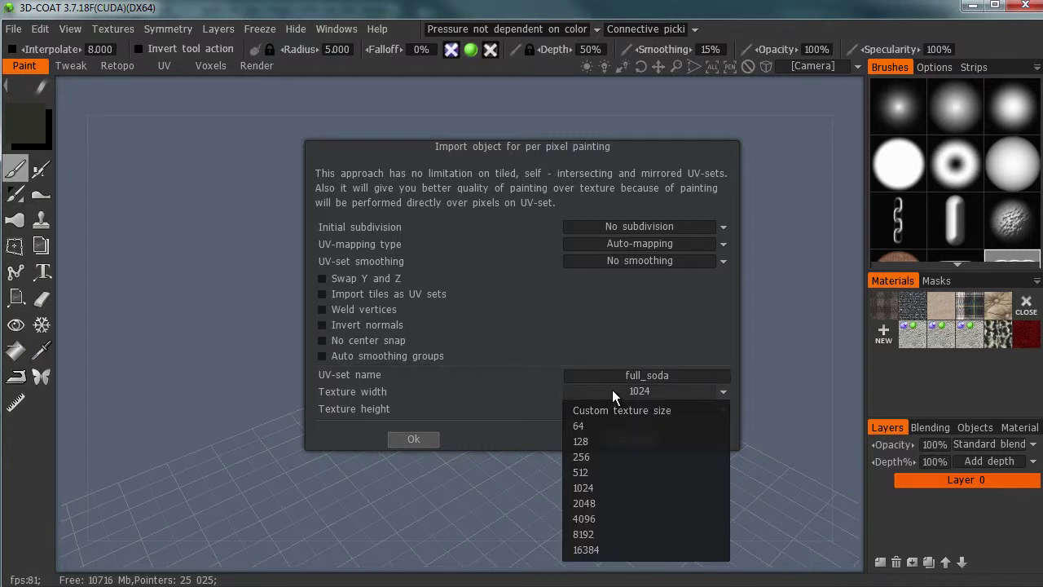
left_click(614, 505)
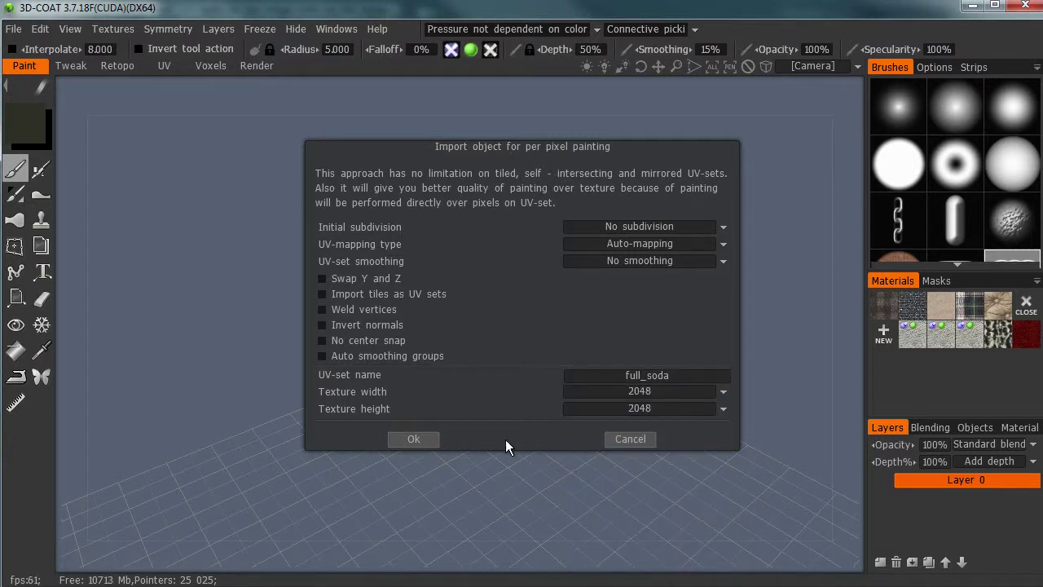
left_click(415, 439)
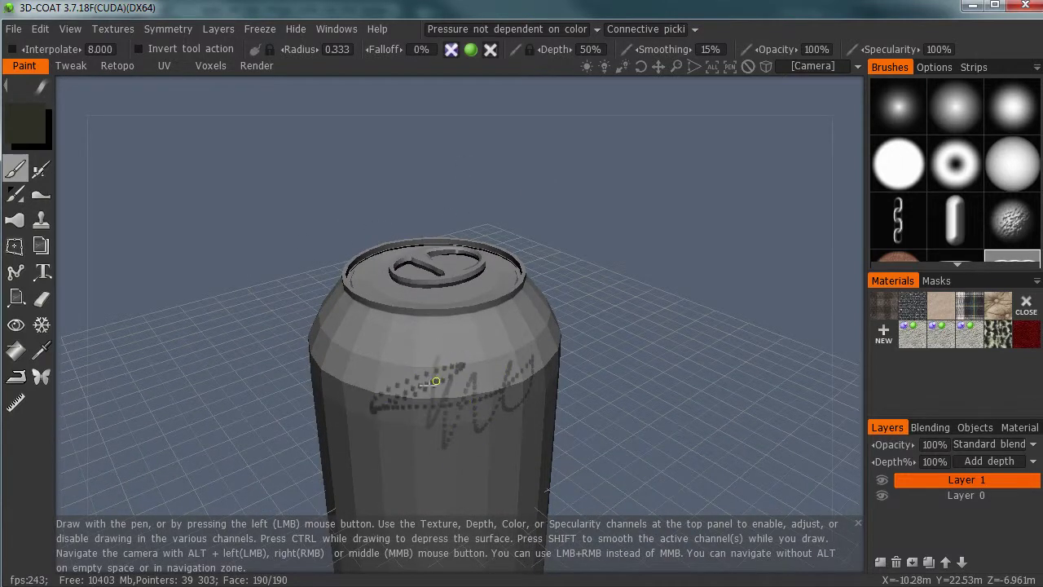
- Undo the test strokes on the can and enlarge the brush radius to about 4.45
key("ctrl+z")
scroll(423, 220, "up", 3)
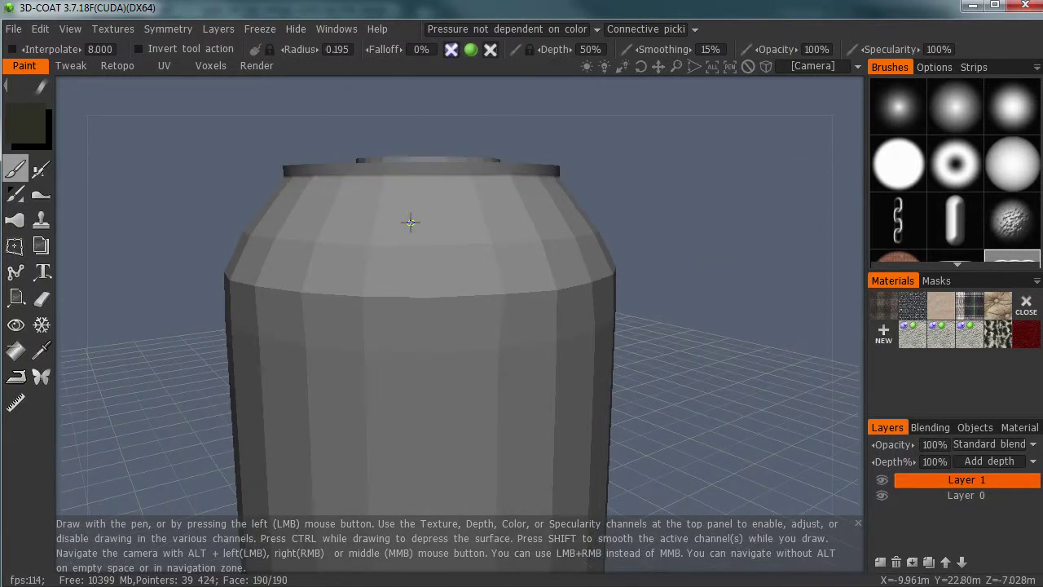
right_click_drag(410, 221, 411, 220)
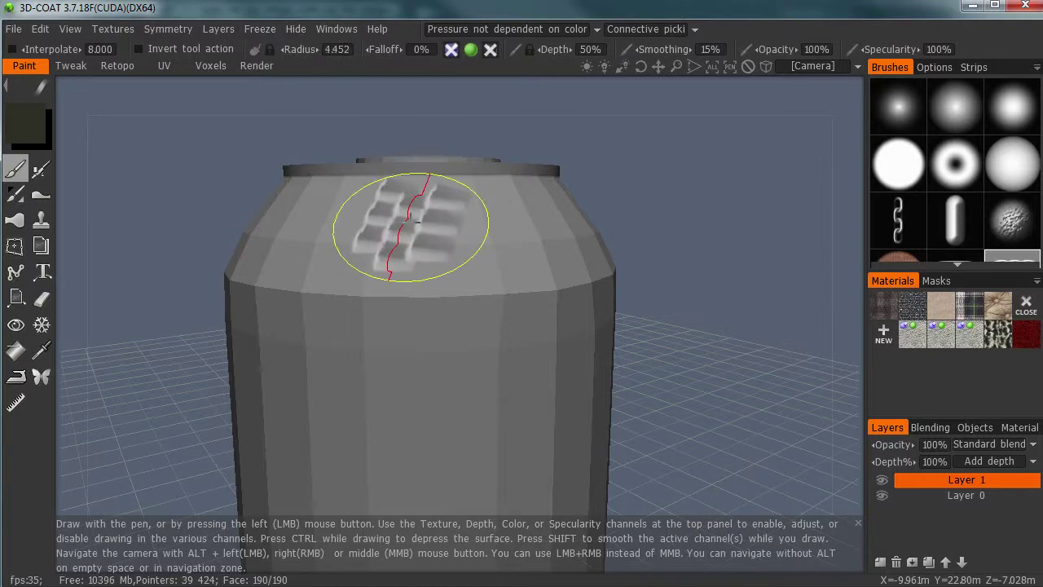
- Choose a soft round brush and paint a wide dark band around the can's upper body
left_click(1018, 157)
left_click(945, 122)
mouse_move(571, 268)
left_mouse_down()
mouse_move(396, 280)
mouse_move(291, 309)
mouse_move(459, 440)
mouse_move(505, 407)
left_mouse_up()
mouse_move(456, 334)
left_mouse_down("alt")
mouse_move(629, 324)
mouse_move(628, 274)
mouse_move(285, 283)
mouse_move(574, 321)
left_mouse_up("alt")
mouse_move(574, 321)
left_mouse_down()
mouse_move(289, 313)
mouse_move(586, 326)
left_mouse_up()
left_click_drag(587, 326, 295, 320)
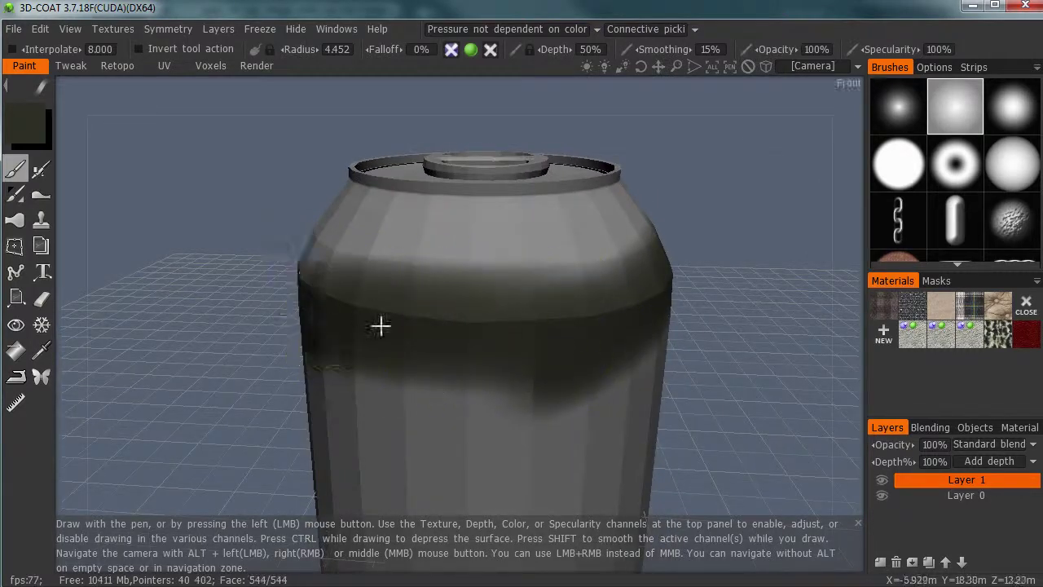
- Extend the dark paint over the can's shoulder and down the side of its body
left_click_drag(379, 326, 628, 327, "alt")
mouse_move(493, 339)
left_mouse_down()
mouse_move(291, 350)
mouse_move(424, 306)
mouse_move(428, 277)
left_mouse_up()
mouse_move(436, 237)
left_mouse_down()
mouse_move(454, 158)
mouse_move(446, 298)
mouse_move(412, 400)
left_mouse_up()
right_click_drag(412, 400, 335, 333, "alt")
middle_click_drag(443, 288, 477, 167, "alt")
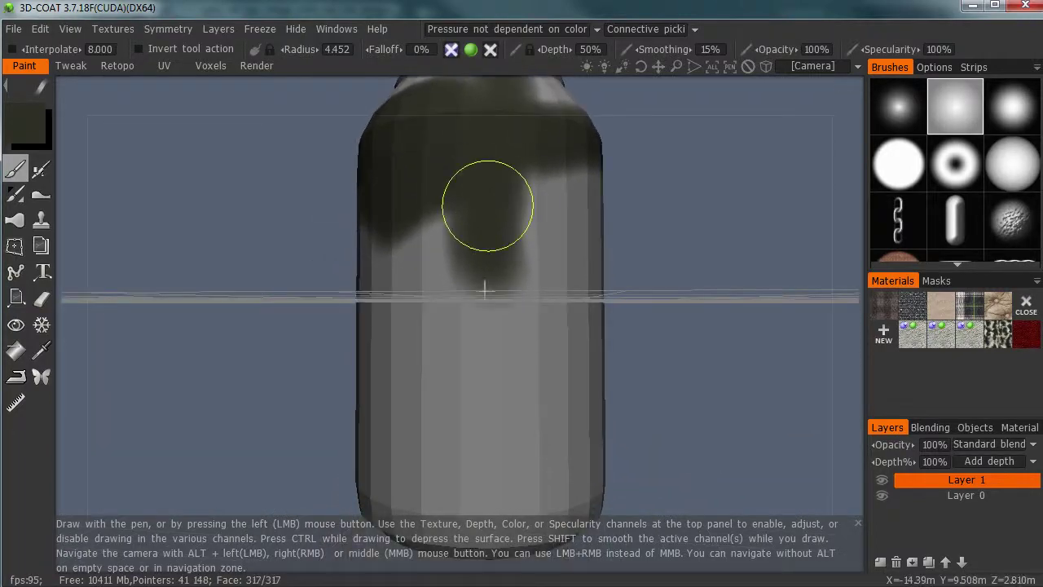
- Paint dark strokes across the can's base and along another side of its body
left_click_drag(453, 554, 495, 214, "alt")
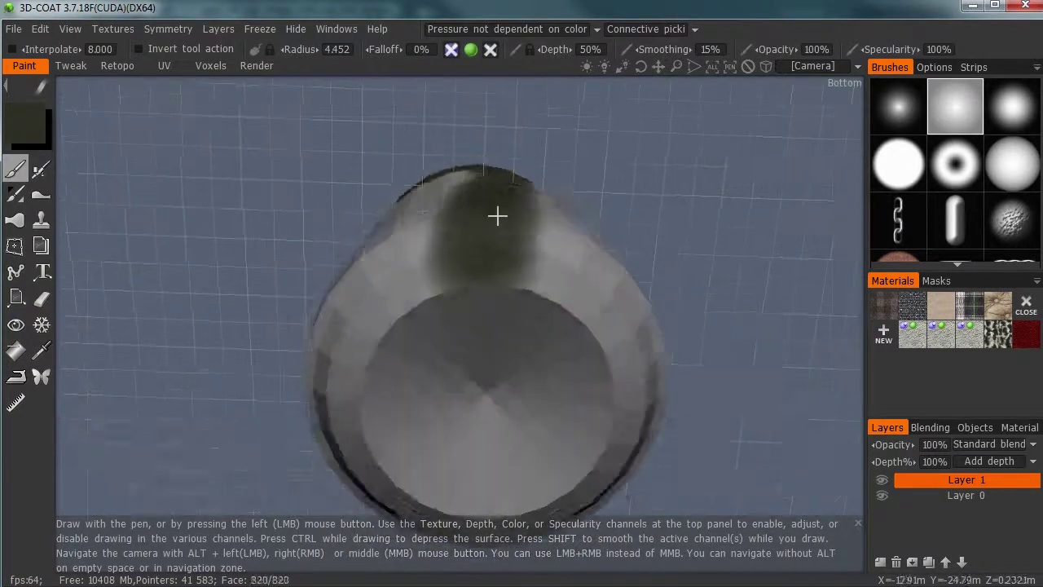
mouse_move(488, 274)
left_mouse_down()
mouse_move(480, 512)
mouse_move(500, 228)
mouse_move(489, 163)
left_mouse_up()
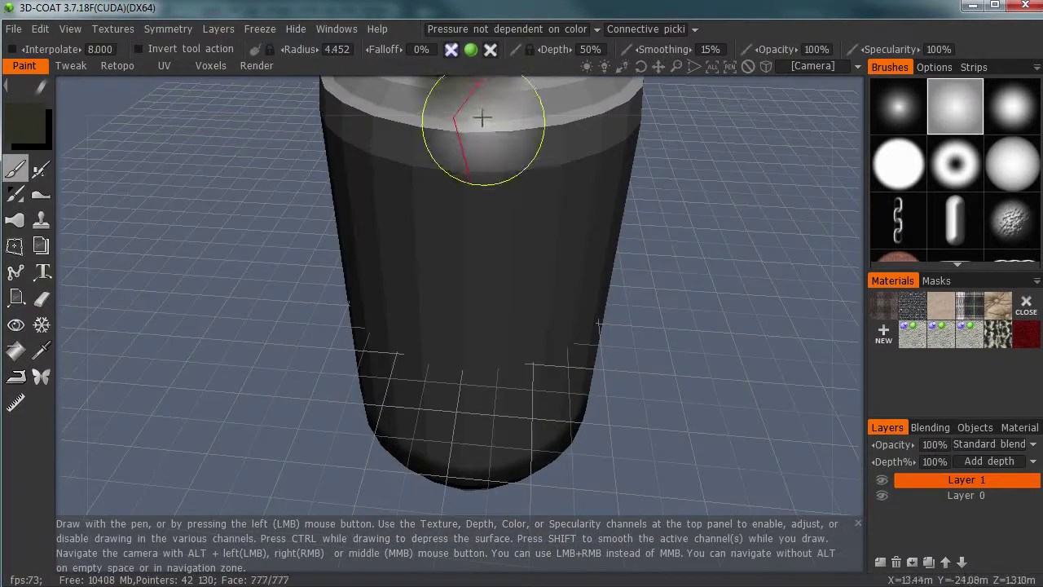
mouse_move(482, 116)
left_mouse_down("alt")
mouse_move(456, 334)
mouse_move(465, 245)
left_mouse_up("alt")
left_click_drag(435, 196, 436, 475)
mouse_move(436, 475)
left_mouse_down("alt")
mouse_move(467, 311)
mouse_move(463, 277)
left_mouse_up("alt")
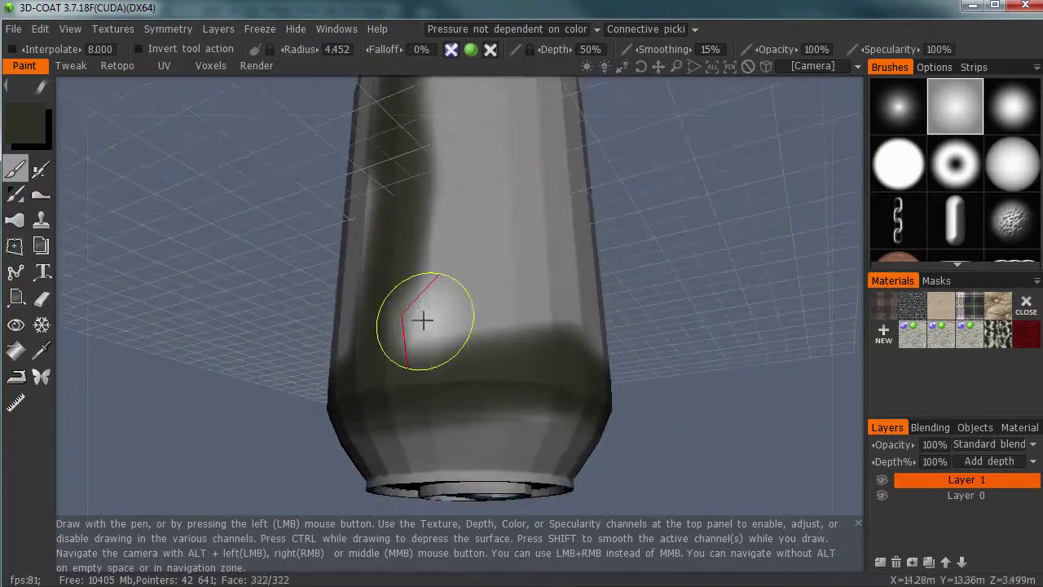
mouse_move(423, 321)
left_mouse_down()
mouse_move(573, 298)
mouse_move(345, 279)
mouse_move(582, 170)
mouse_move(522, 223)
mouse_move(589, 328)
mouse_move(463, 367)
mouse_move(358, 334)
left_mouse_up()
- Paint further dark patches on the bare side of the can and around its bottom edge
left_click_drag(521, 214, 327, 284, "alt")
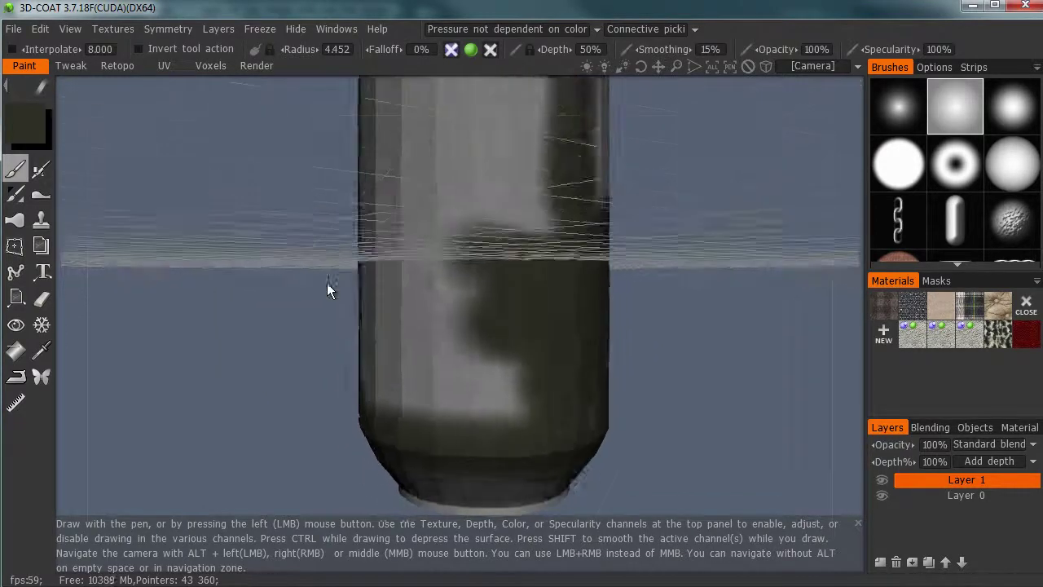
mouse_move(489, 269)
left_mouse_down()
mouse_move(535, 296)
mouse_move(526, 383)
mouse_move(415, 426)
mouse_move(382, 342)
mouse_move(482, 400)
mouse_move(519, 138)
mouse_move(494, 344)
left_mouse_up()
right_click_drag(494, 344, 478, 287, "alt")
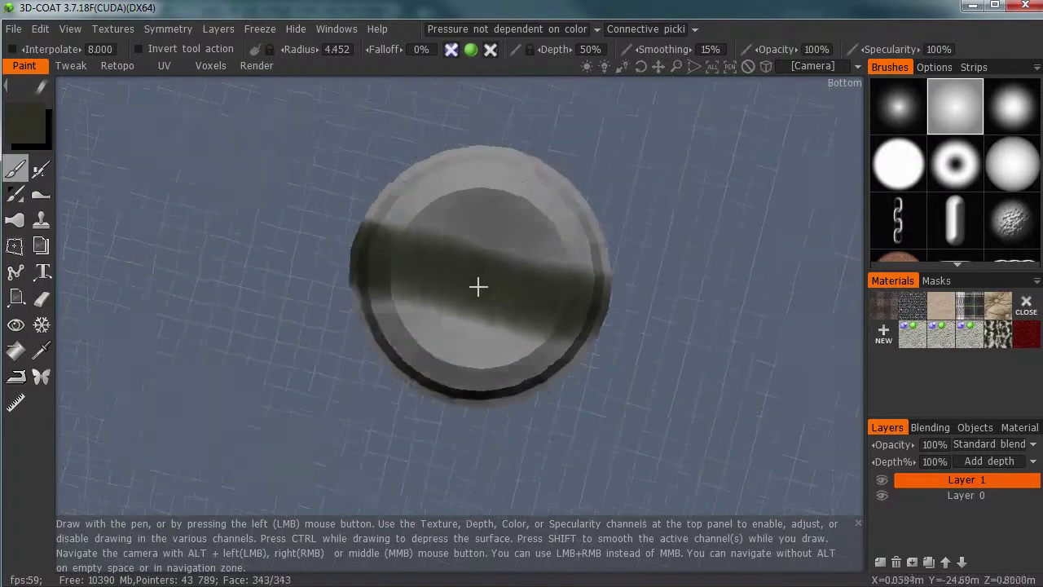
left_click_drag(479, 286, 484, 376, "alt")
left_click_drag(403, 440, 535, 361)
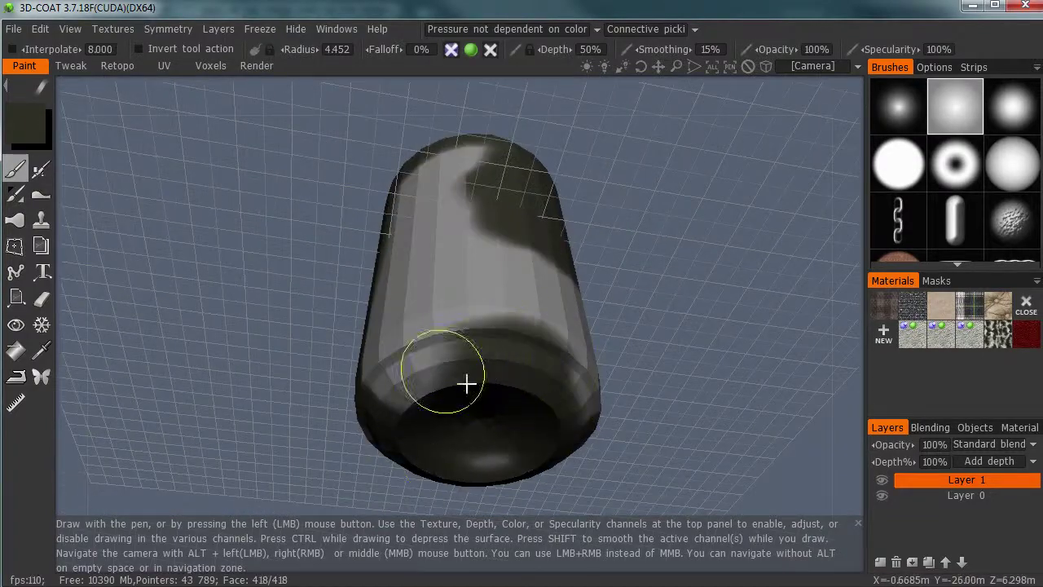
- Paint the remaining bare areas of the can's side dark, from the shoulder down to the bottom edge
mouse_move(466, 383)
left_mouse_down()
mouse_move(595, 410)
mouse_move(546, 329)
left_mouse_up()
left_click_drag(514, 172, 577, 363)
mouse_move(577, 363)
left_mouse_down("alt")
mouse_move(459, 311)
mouse_move(536, 318)
left_mouse_up("alt")
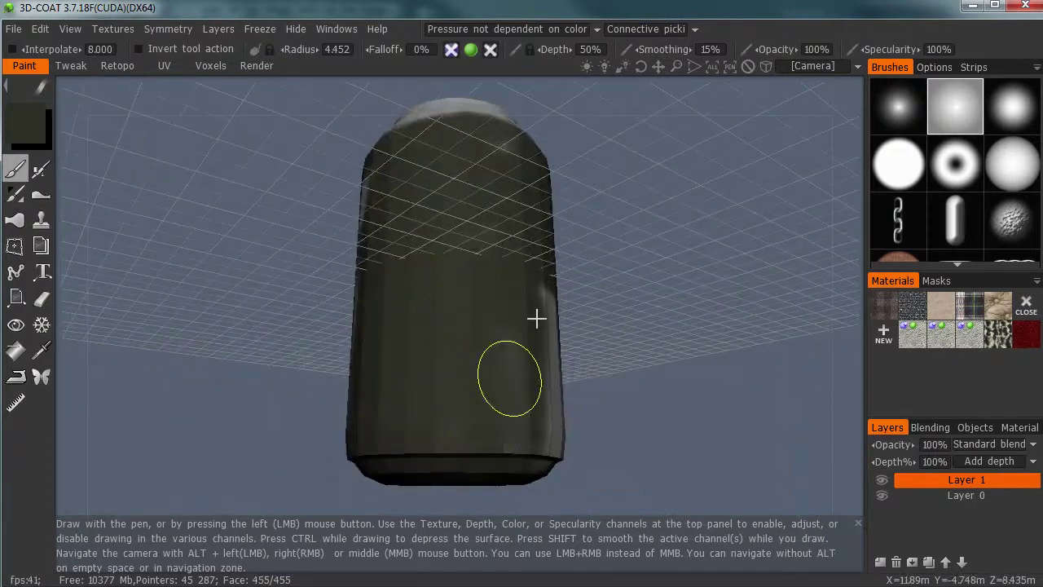
left_click_drag(551, 251, 400, 272, "alt")
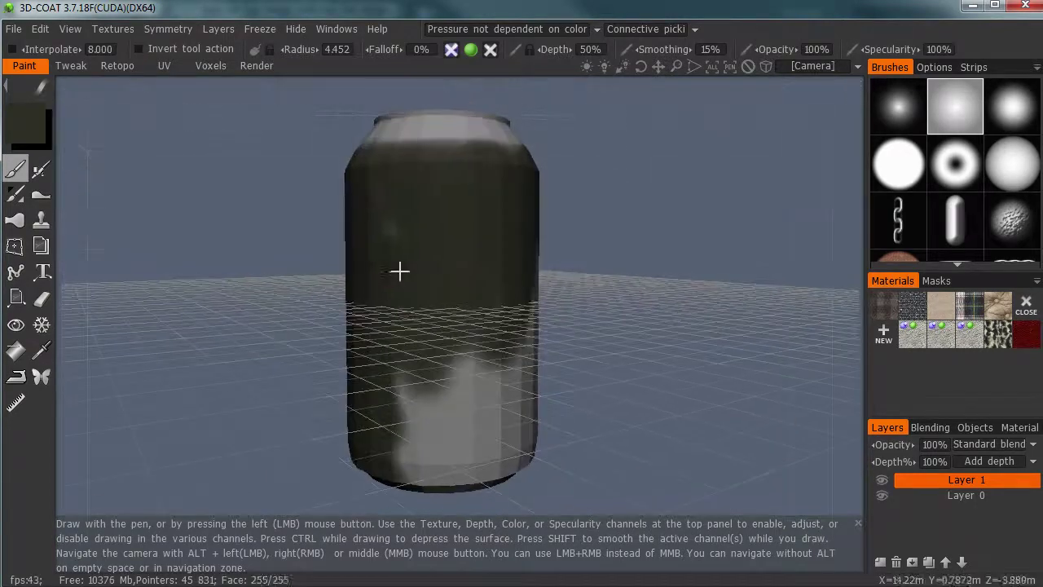
mouse_move(418, 155)
left_mouse_down()
mouse_move(431, 204)
mouse_move(415, 417)
mouse_move(540, 333)
left_mouse_up()
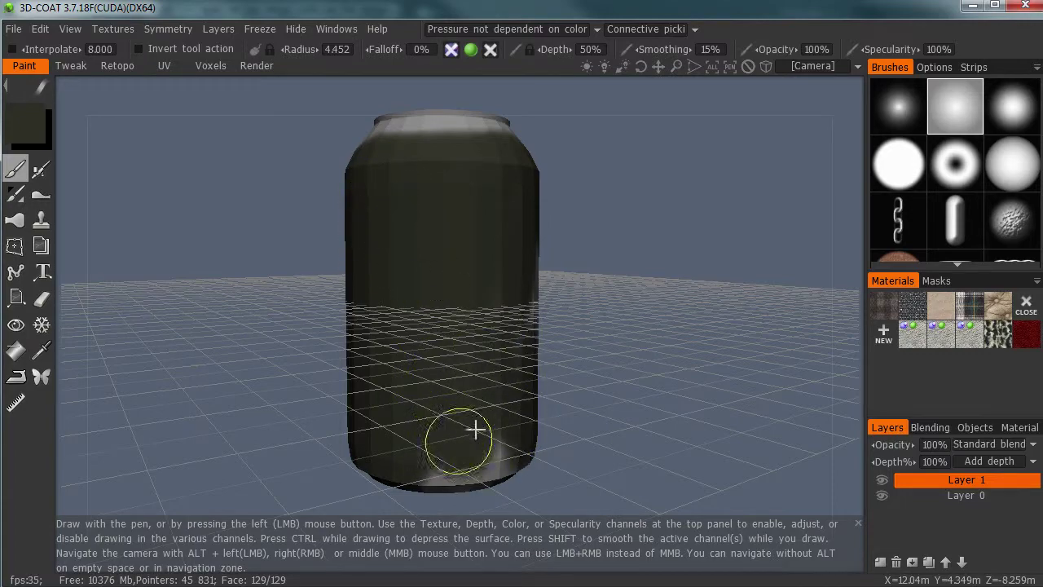
- Switch to the UV workspace to view the can's islands and move the UV preview window closer to the model
left_click(166, 66)
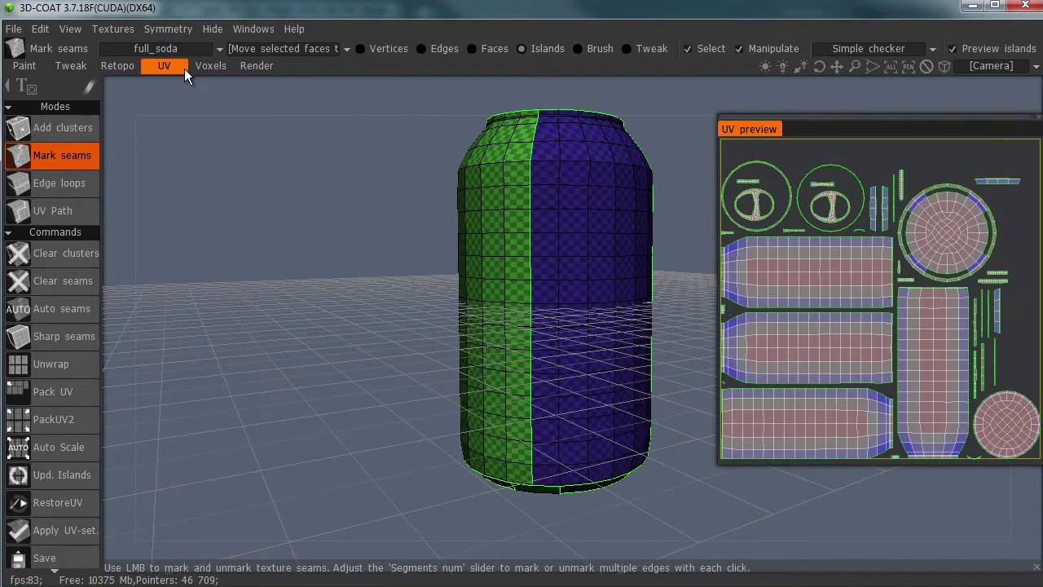
scroll(591, 205, "up", 2)
middle_click_drag(591, 205, 480, 295)
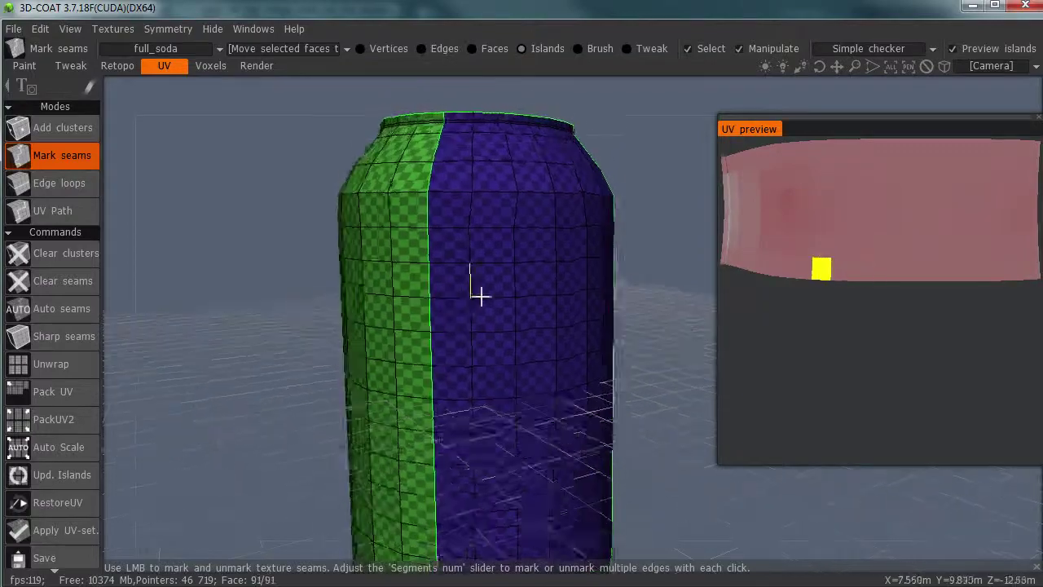
left_click_drag(480, 295, 484, 183, "alt")
middle_click_drag(484, 182, 541, 228)
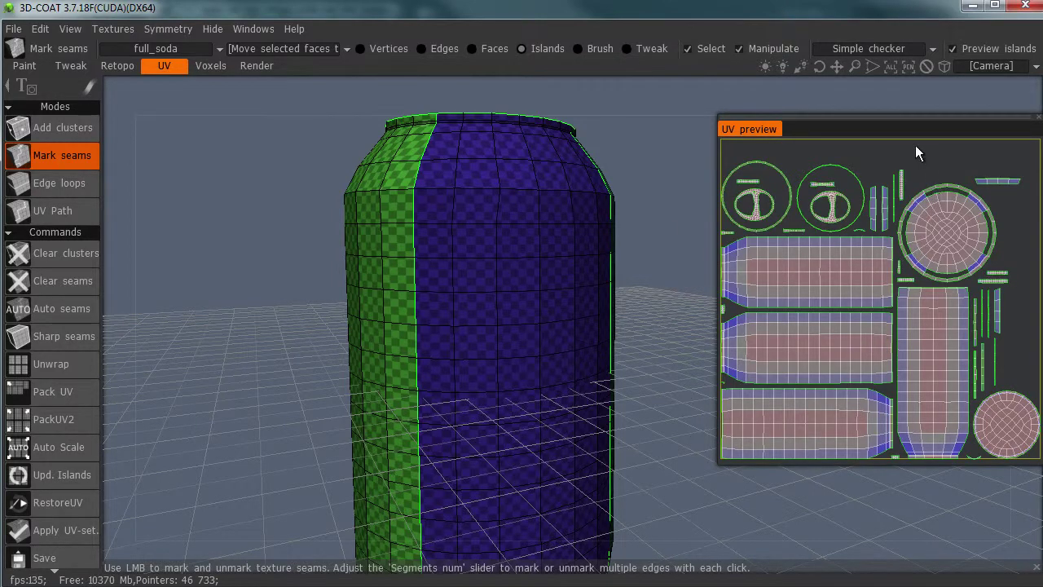
left_click_drag(916, 123, 893, 106)
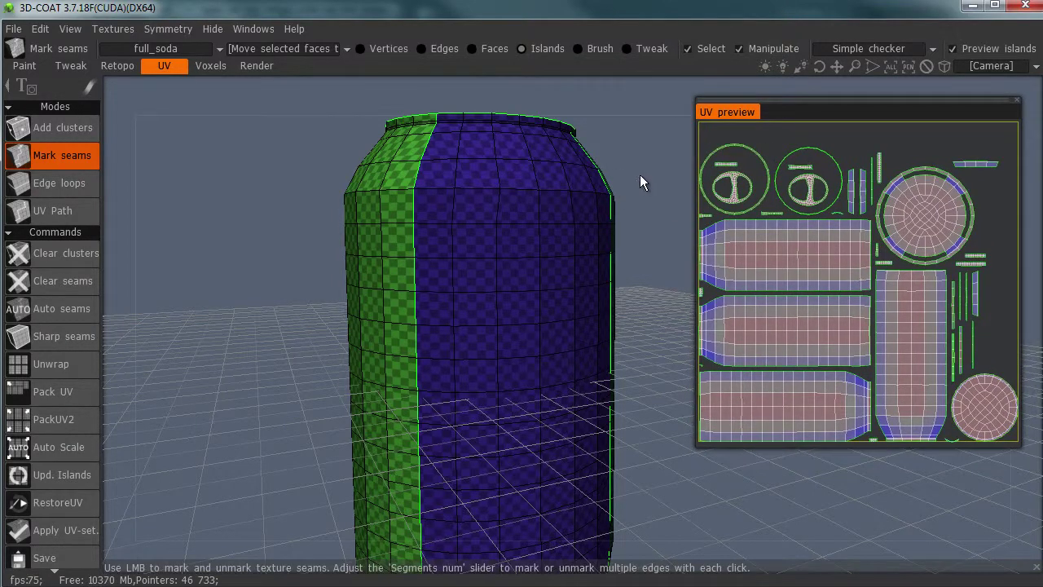
- Remove the vertical seam between the green and purple body islands, from the top rim down the can's side
scroll(542, 239, "up", 3)
middle_click_drag(542, 239, 583, 294)
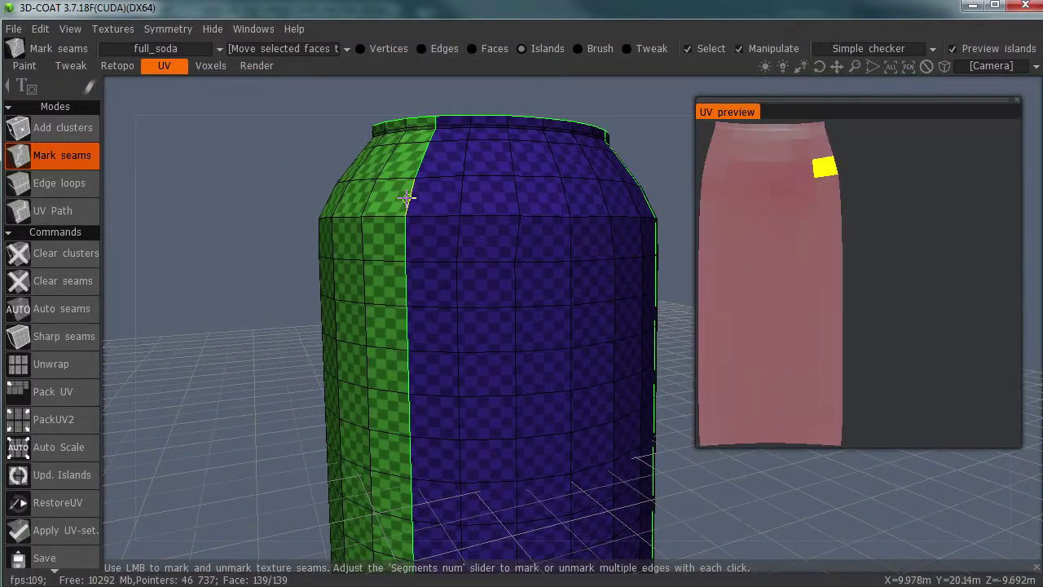
left_click(410, 198)
left_click_drag(493, 191, 565, 225, "alt")
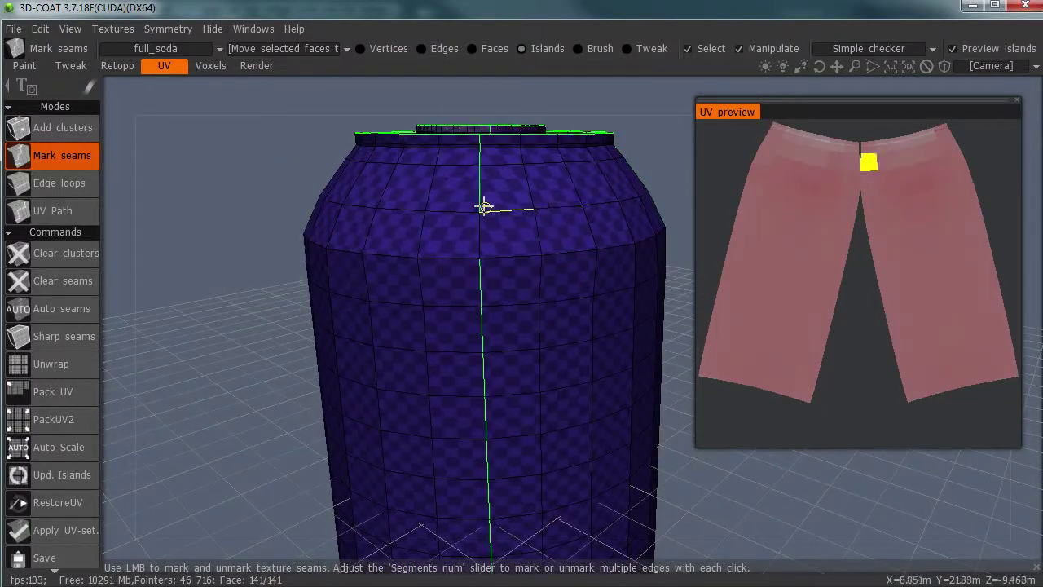
left_click(480, 196)
left_click(478, 161)
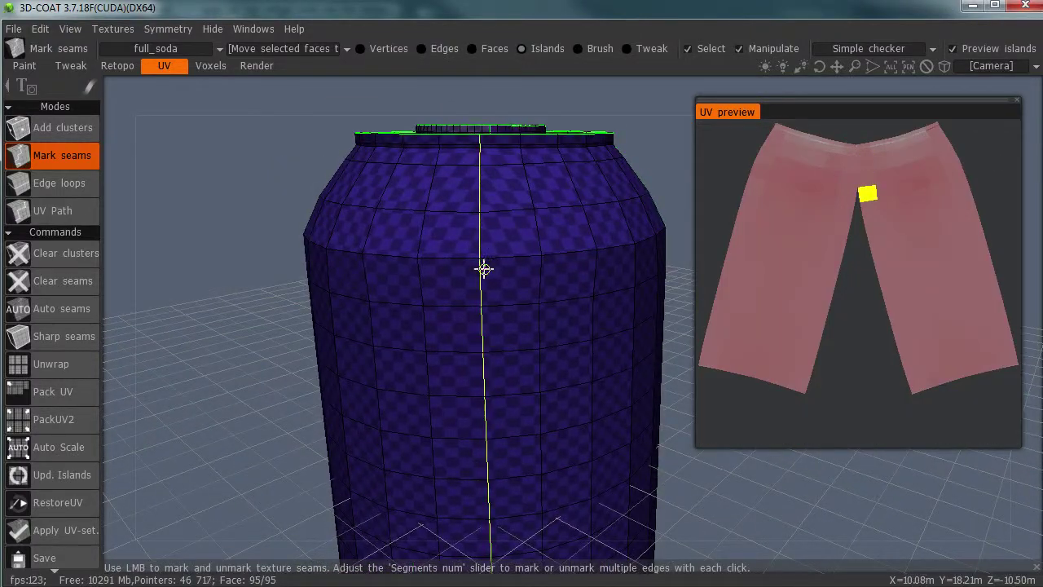
left_click(484, 269)
- Examine the remaining vertical seams around the can's body and the islands on its lid
left_click_drag(484, 269, 784, 280, "alt")
scroll(572, 278, "down", 3)
middle_click_drag(536, 279, 440, 265, "alt")
left_click_drag(440, 266, 535, 275, "alt")
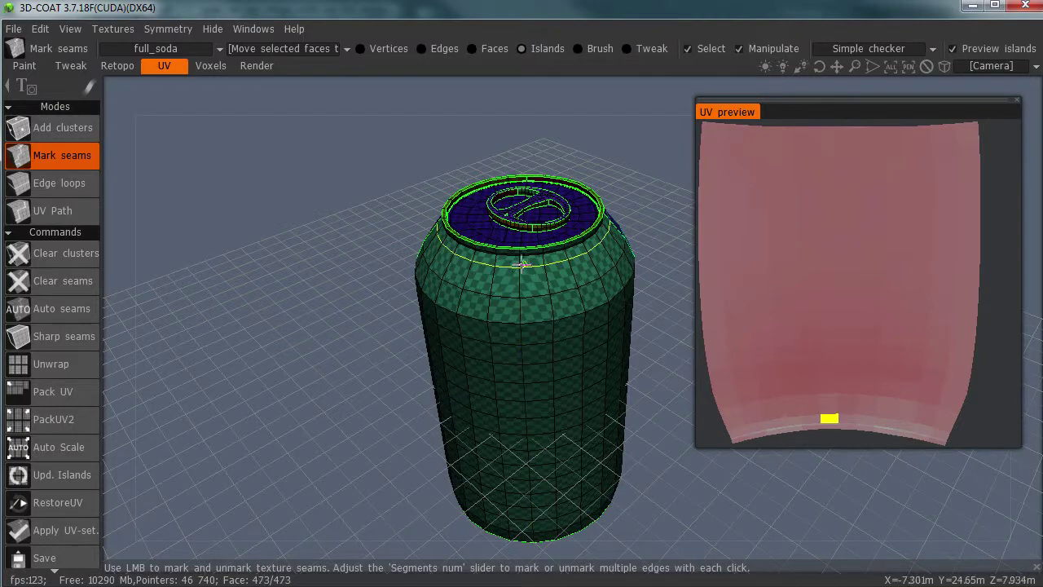
left_click_drag(482, 282, 671, 249, "alt")
middle_click_drag(670, 250, 578, 210, "alt")
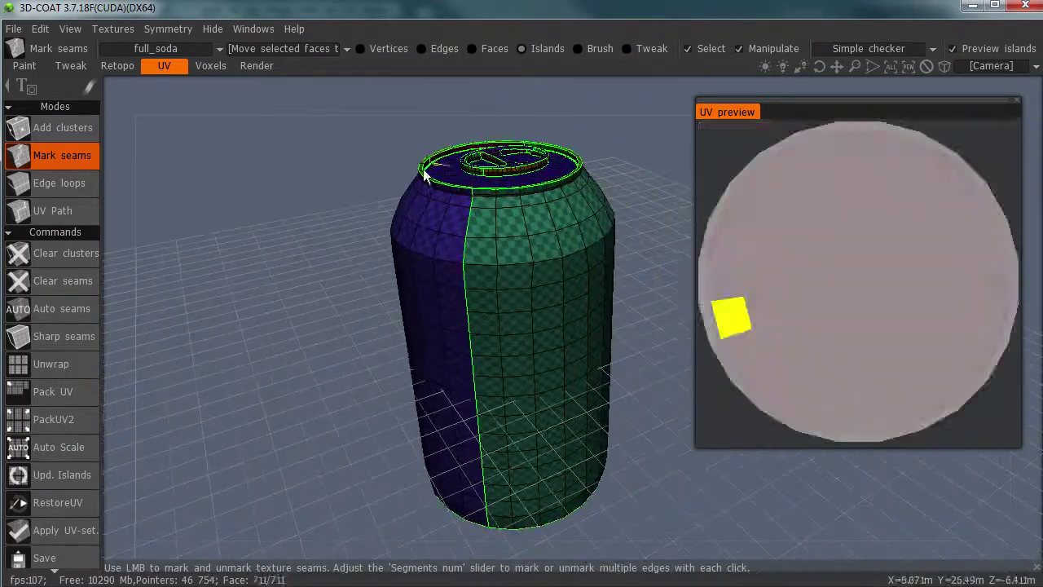
right_click_drag(299, 228, 350, 238)
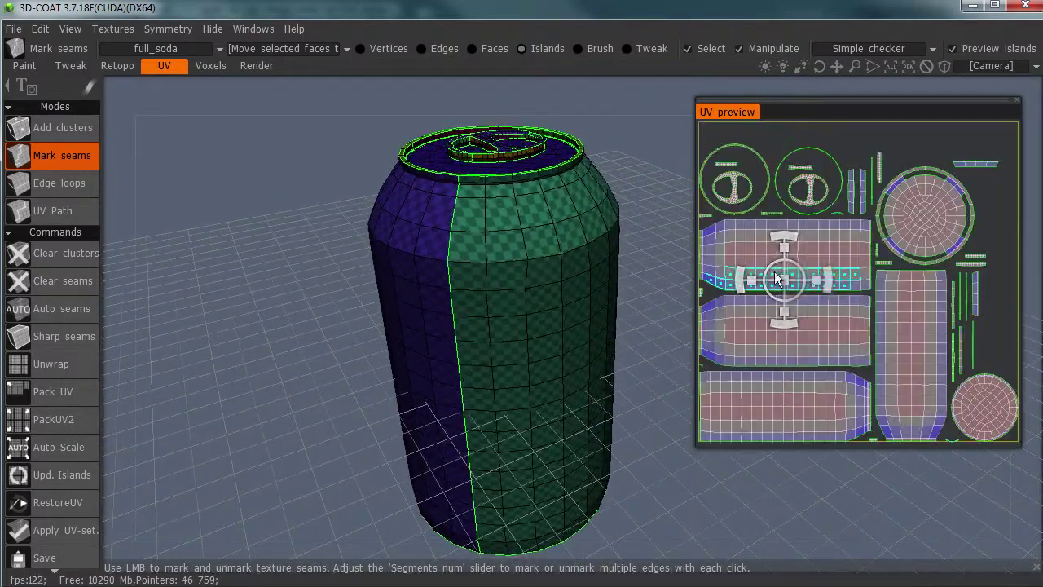
left_click_drag(306, 339, 349, 163, "alt")
right_click_drag(347, 160, 365, 242)
left_click_drag(424, 211, 644, 241, "alt")
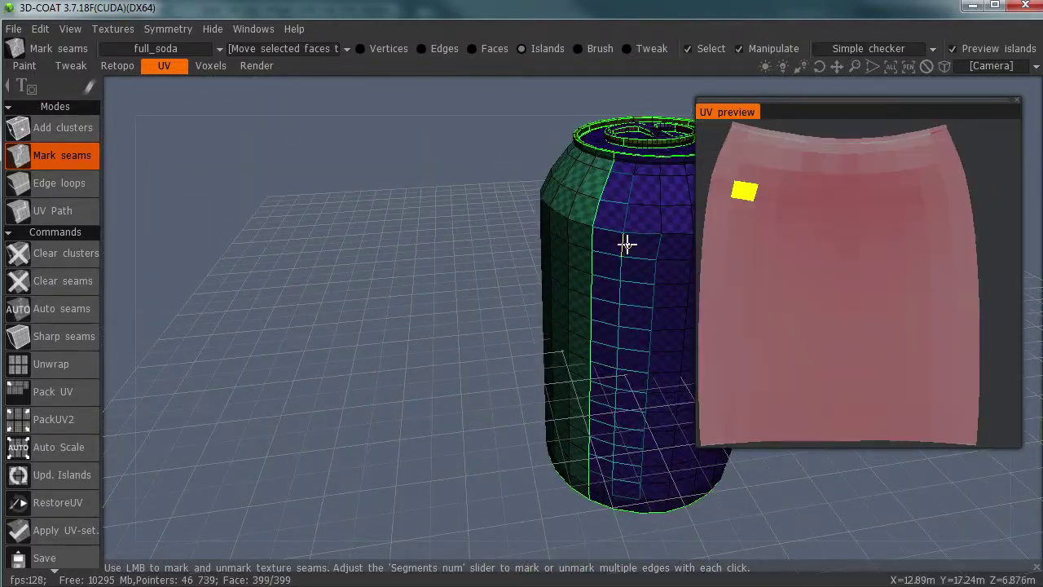
left_click_drag(408, 297, 289, 243)
right_click_drag(290, 243, 347, 252)
left_click_drag(347, 260, 396, 191, "alt")
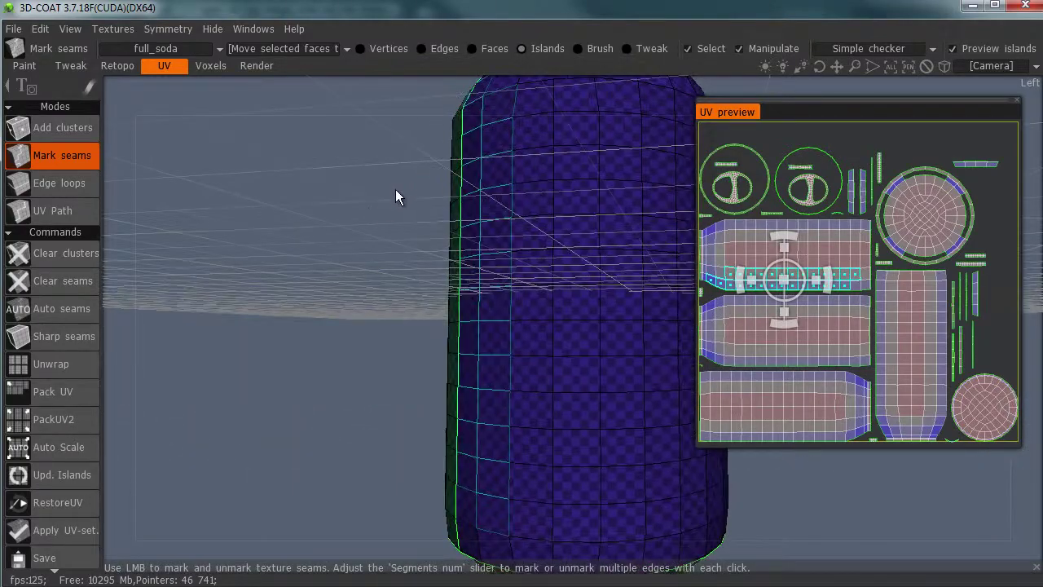
- Select part of the circular base island in the UV preview and check the body islands from other sides
left_click(911, 212)
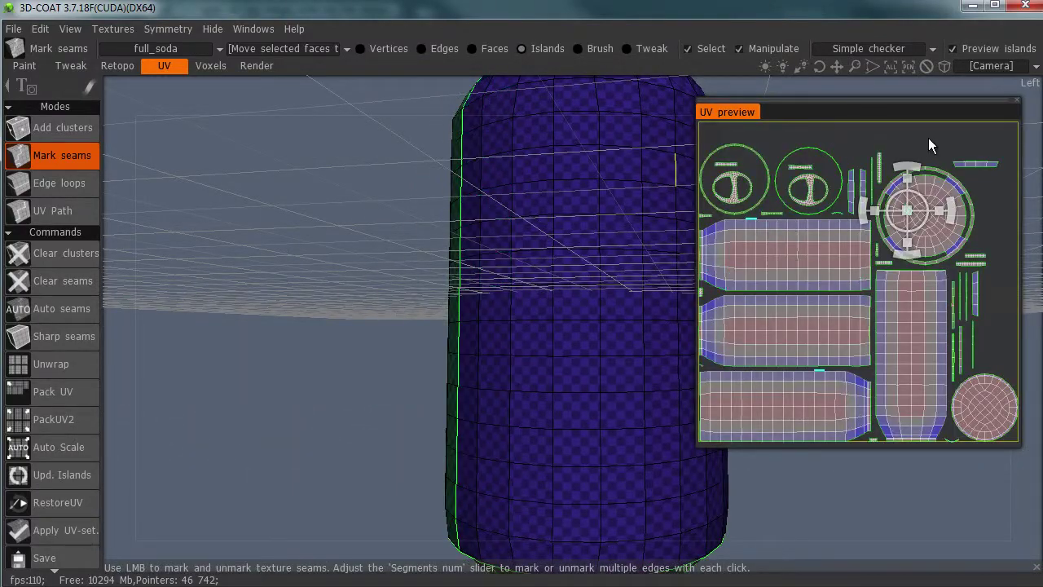
right_click_drag(461, 244, 510, 264)
left_click_drag(509, 263, 483, 263, "alt")
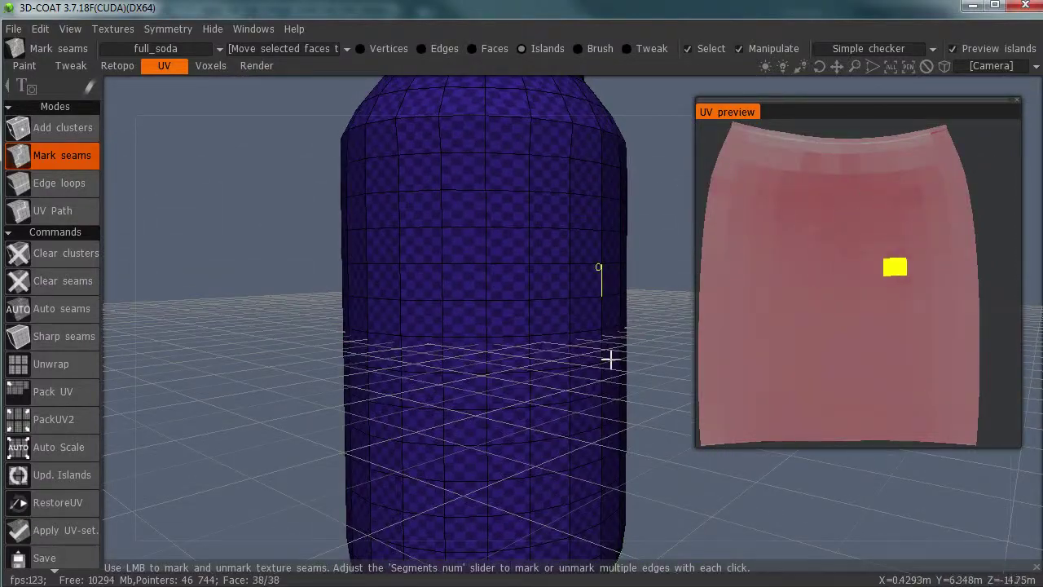
left_click_drag(443, 331, 480, 233, "alt")
right_click_drag(475, 235, 557, 153)
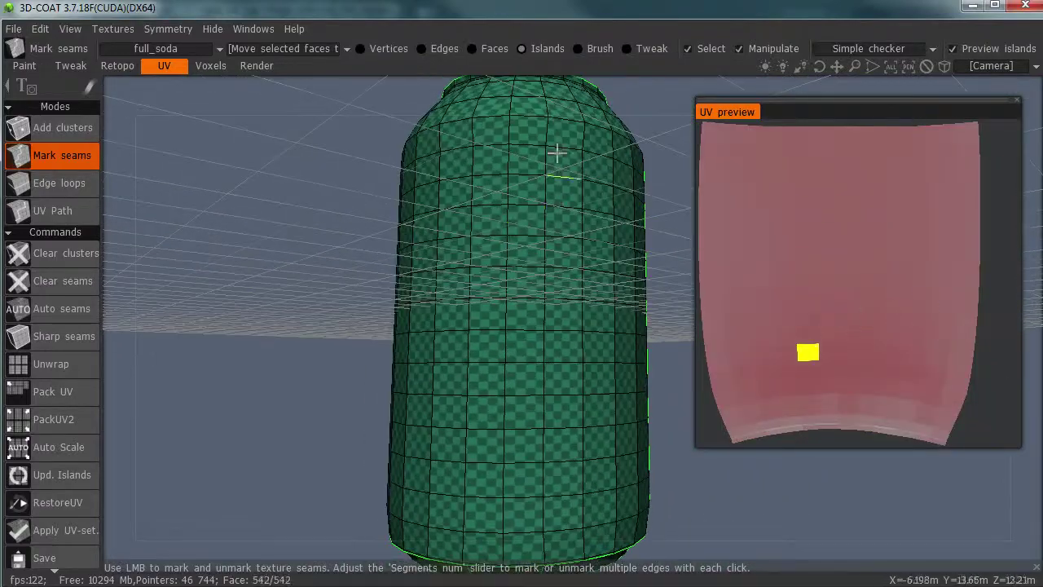
left_click_drag(463, 319, 544, 284, "alt")
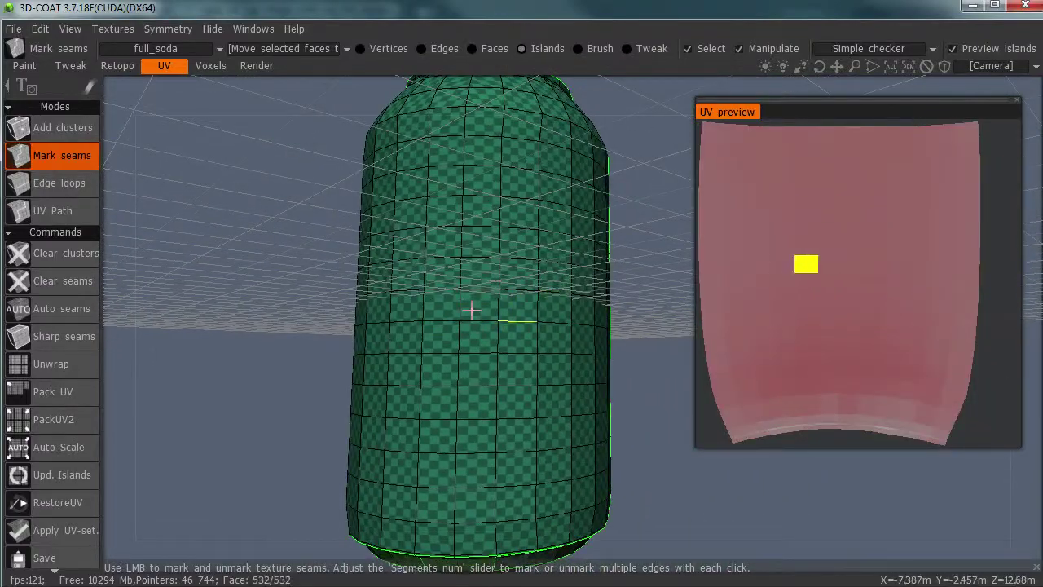
- Remove the seams around the dark teal strip on the can's bottom bevel to join it to the base island
right_click_drag(472, 310, 483, 328)
left_click_drag(484, 328, 459, 204, "alt")
middle_click_drag(445, 341, 442, 201)
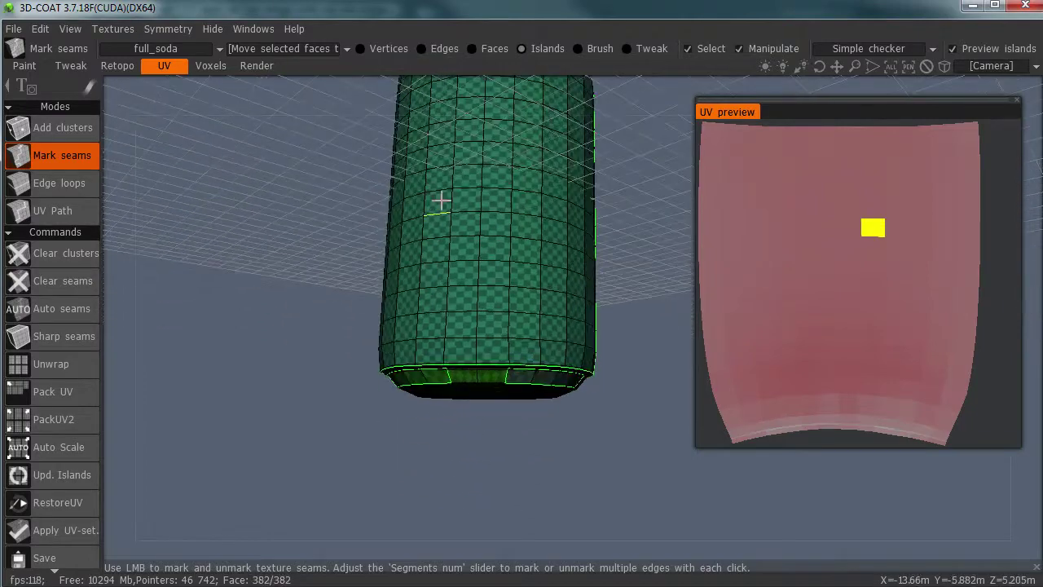
left_click_drag(440, 200, 531, 284, "alt")
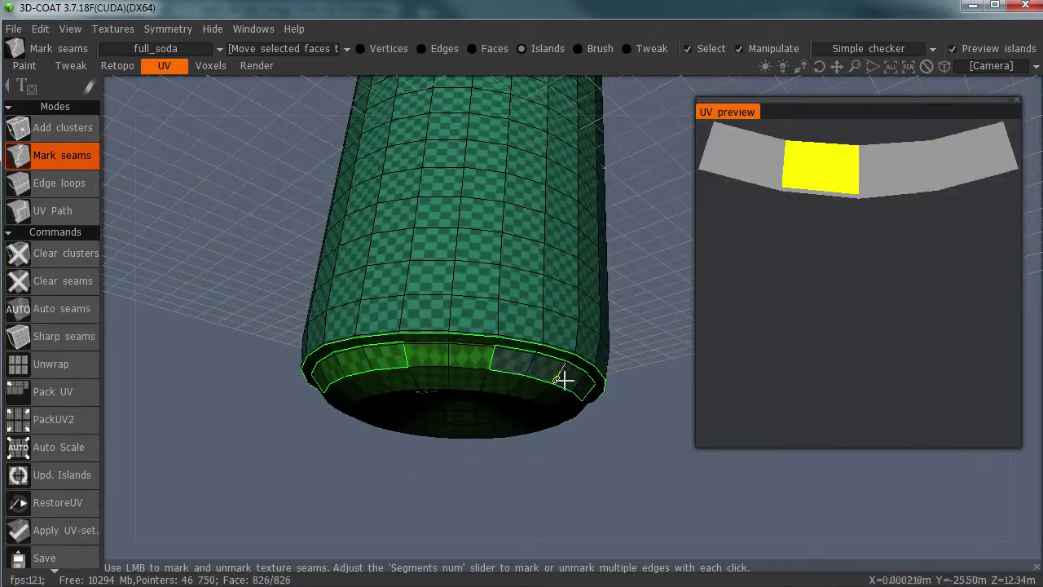
left_click_drag(458, 445, 394, 387, "alt")
right_click_drag(394, 387, 503, 358)
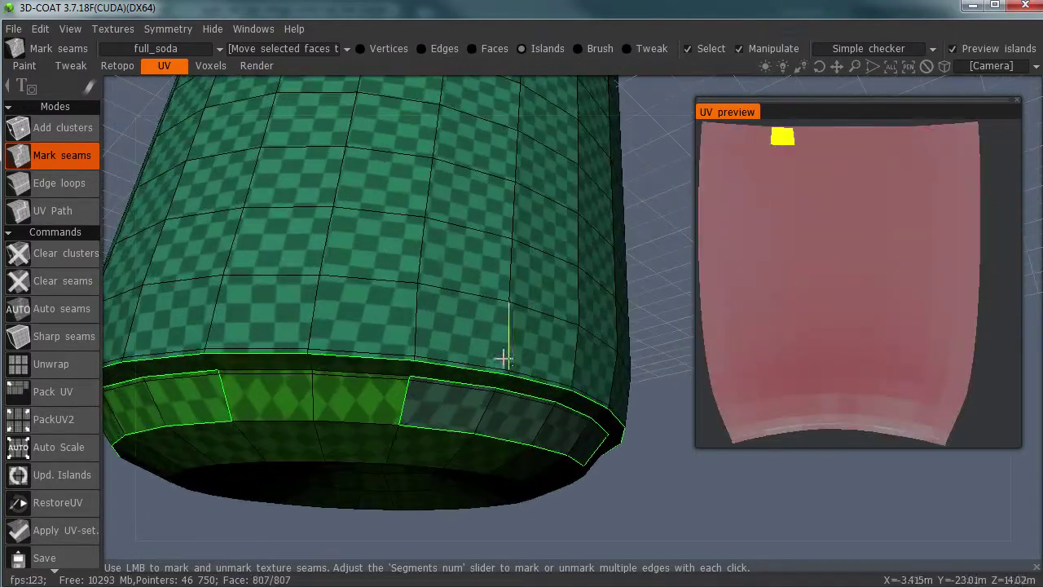
middle_click_drag(503, 358, 492, 346)
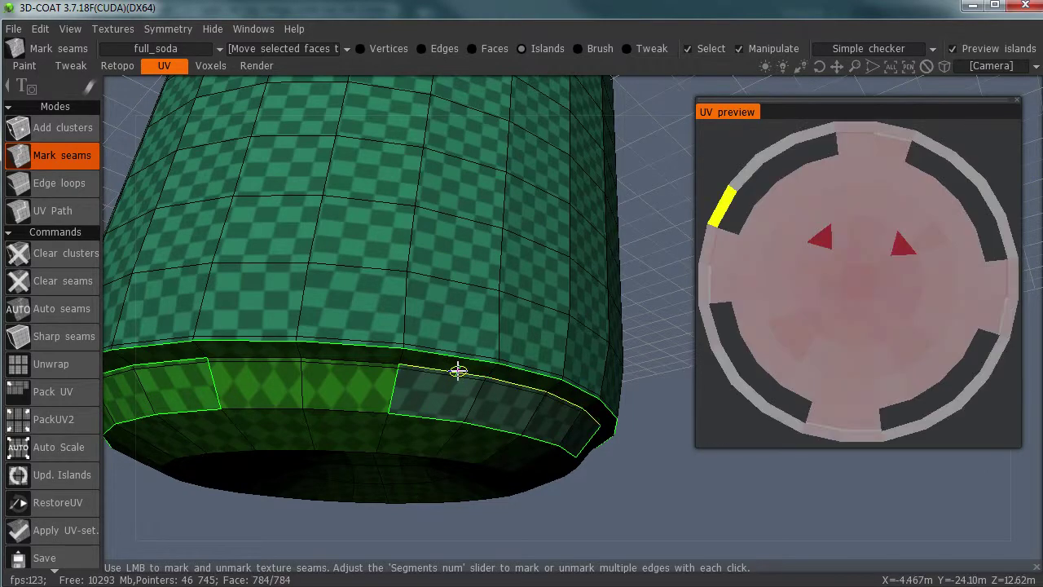
left_click(444, 418)
left_click(396, 394)
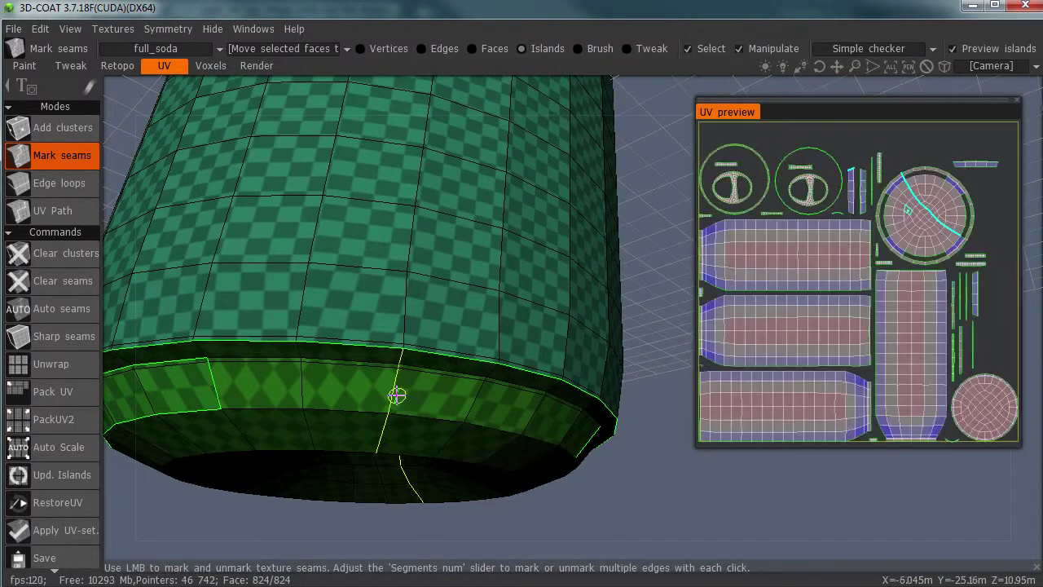
- Join the brown strip on the bottom bevel to the base island by removing the seam between them
left_click_drag(444, 371, 408, 418, "alt")
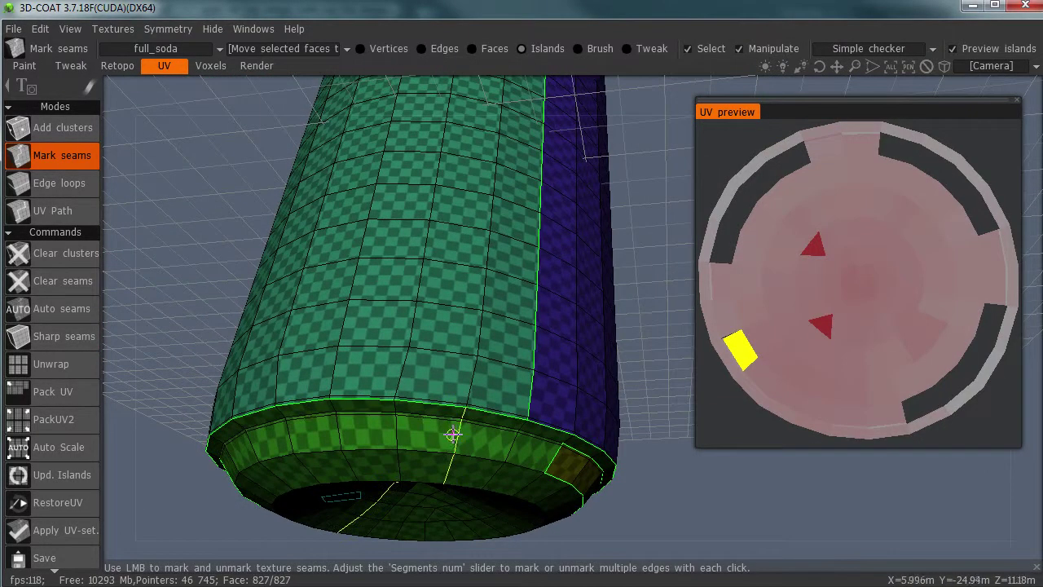
left_click_drag(477, 431, 554, 454, "alt")
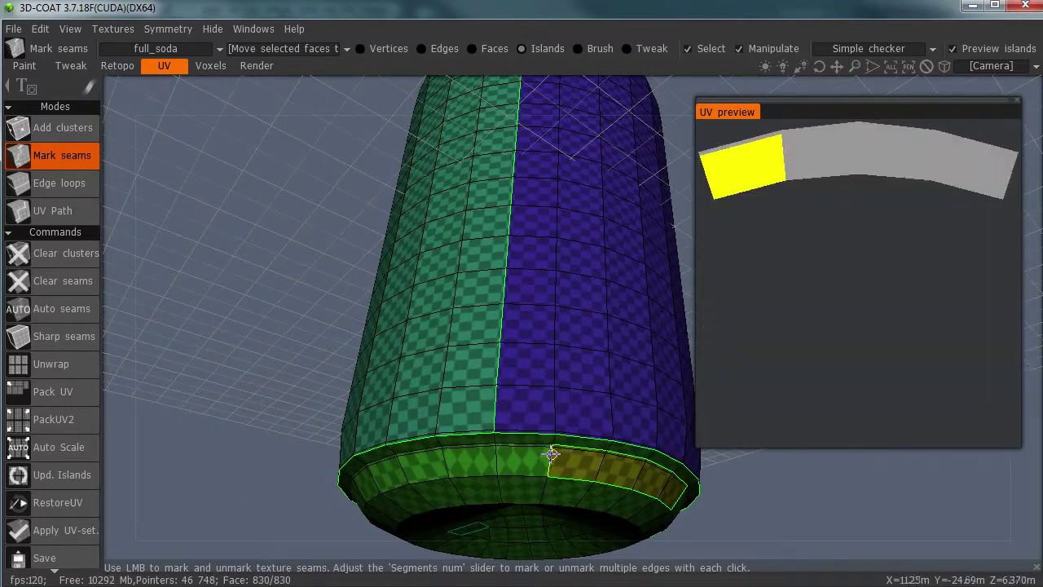
left_click_drag(558, 496, 399, 410, "alt")
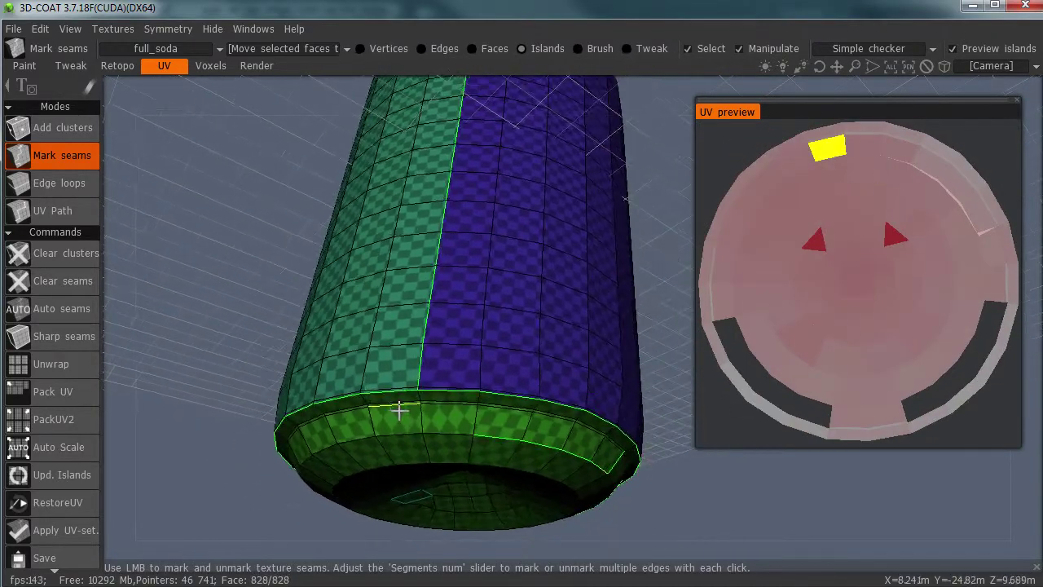
- Remove the end and edge seams of the dark purple bevel strip to join it to the base island
left_click_drag(552, 426, 489, 415, "alt")
left_click_drag(577, 426, 487, 409, "alt")
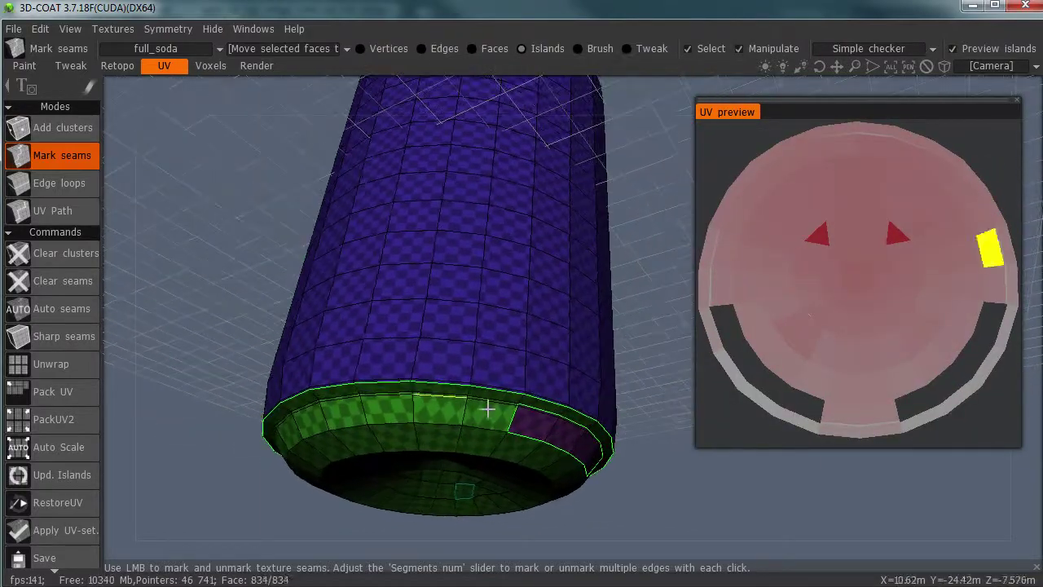
left_click(511, 424)
left_click(536, 411)
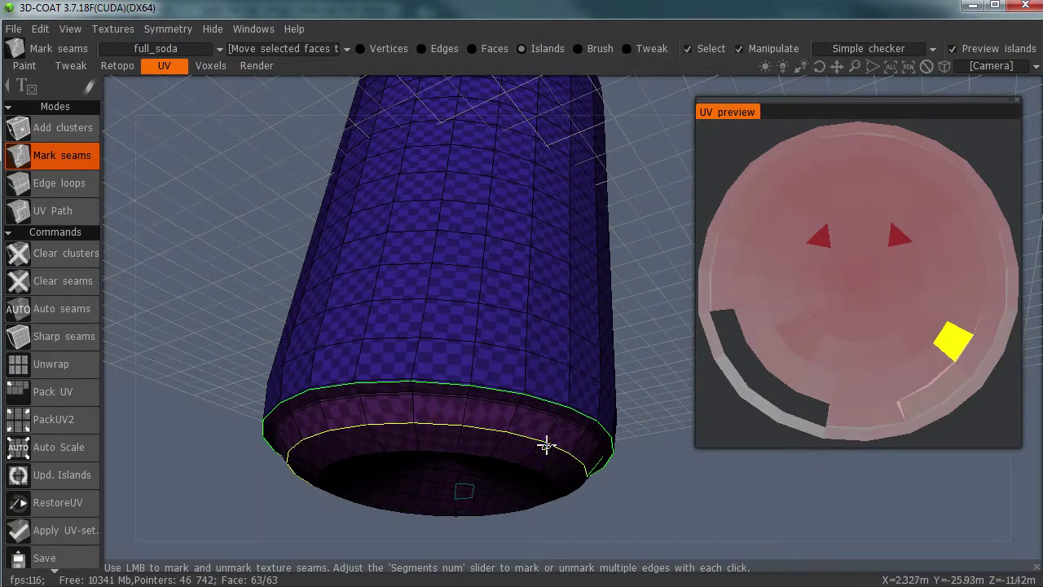
- Remove the seams around the last green strip on the bottom bevel to join it to the base island
left_click_drag(545, 412, 165, 395, "alt")
middle_click_drag(375, 395, 261, 394, "alt")
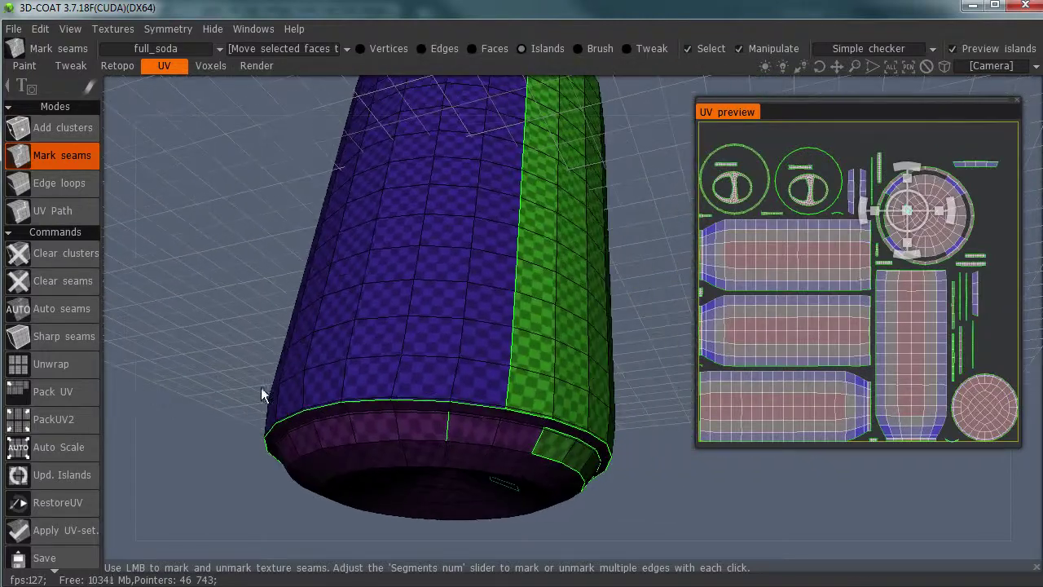
mouse_move(478, 421)
left_mouse_down("alt")
mouse_move(338, 408)
mouse_move(465, 432)
left_mouse_up("alt")
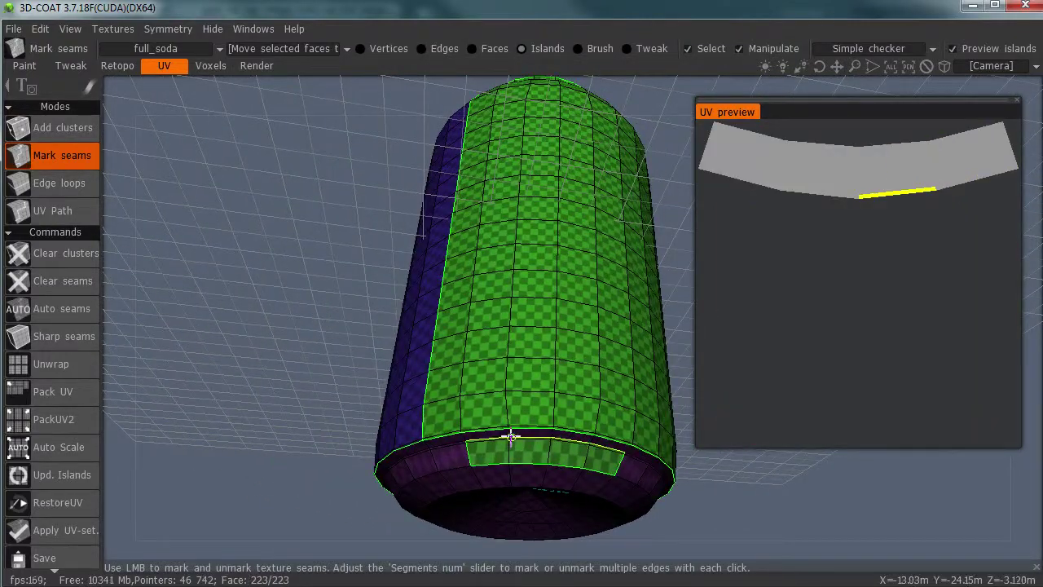
left_click(510, 438)
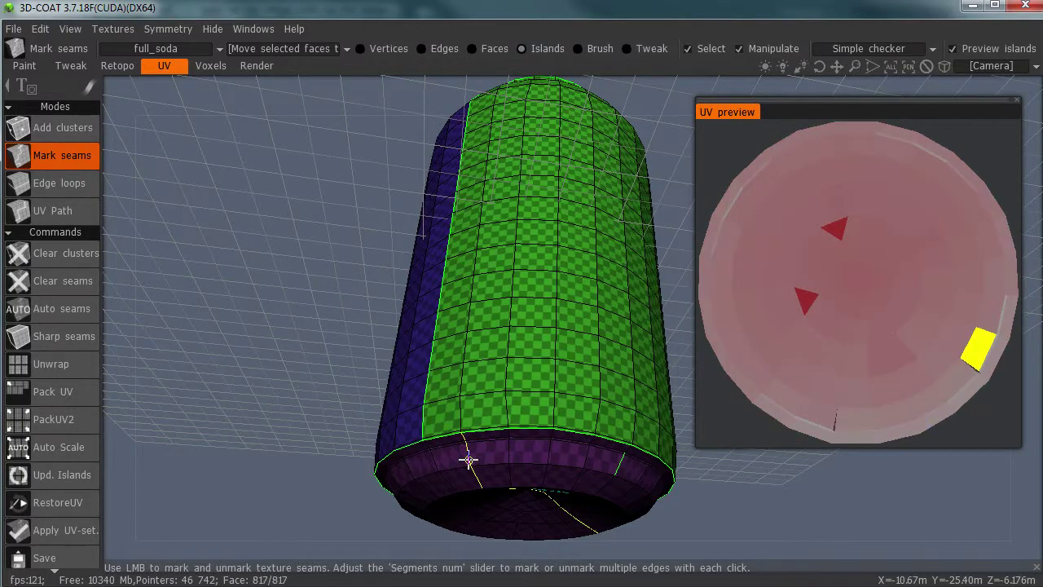
- Examine the joined base island and the edge loops around the can's bottom rim up close
left_click_drag(456, 195, 501, 284, "alt")
middle_click_drag(501, 284, 342, 140, "alt")
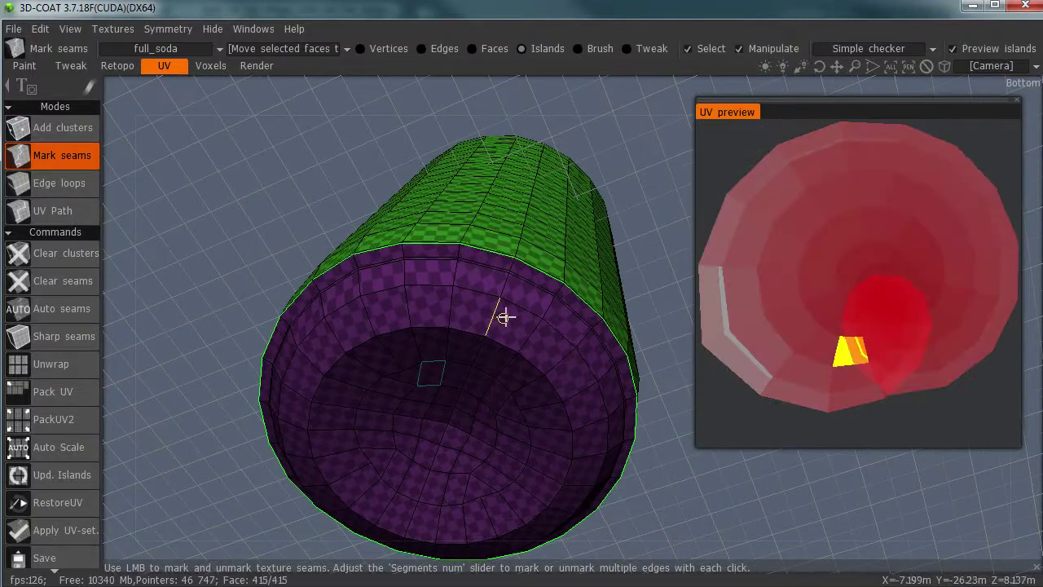
scroll(494, 298, "up", 4)
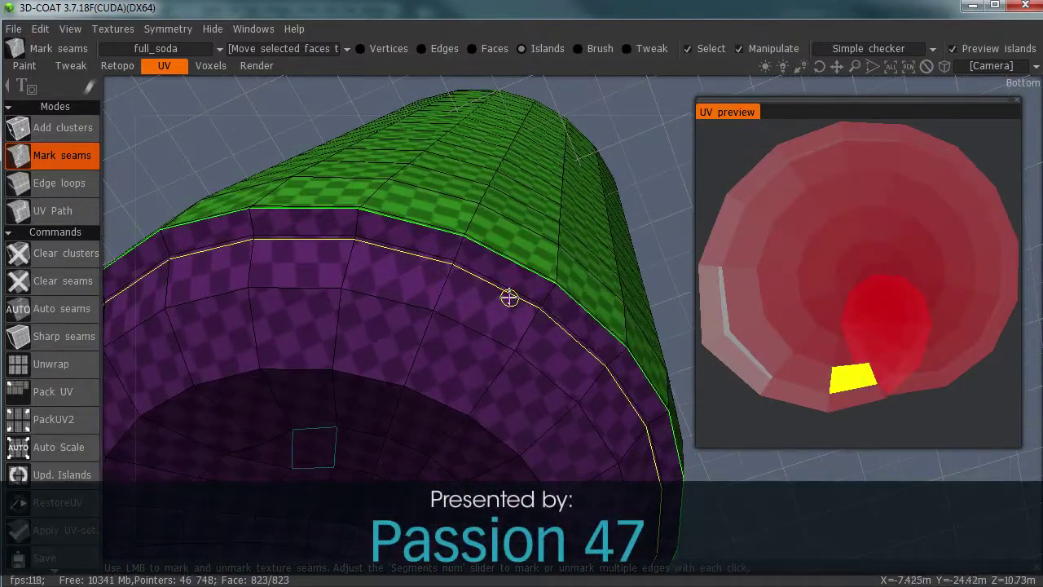
left_click_drag(507, 291, 517, 337, "alt")
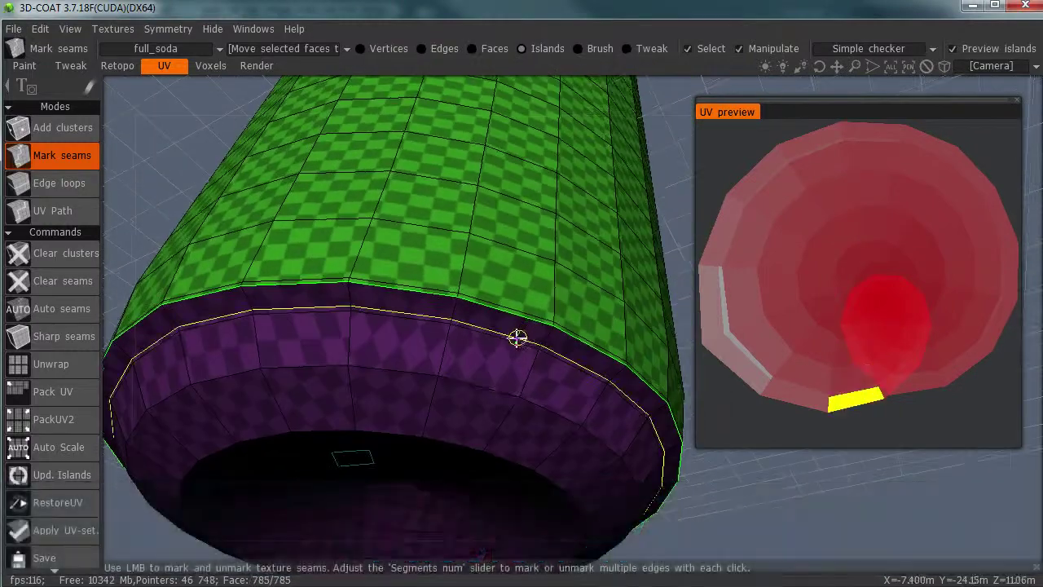
- Mark the edge loops around the outer bevel and the inner rim of the can's bottom as seams
left_click(514, 341)
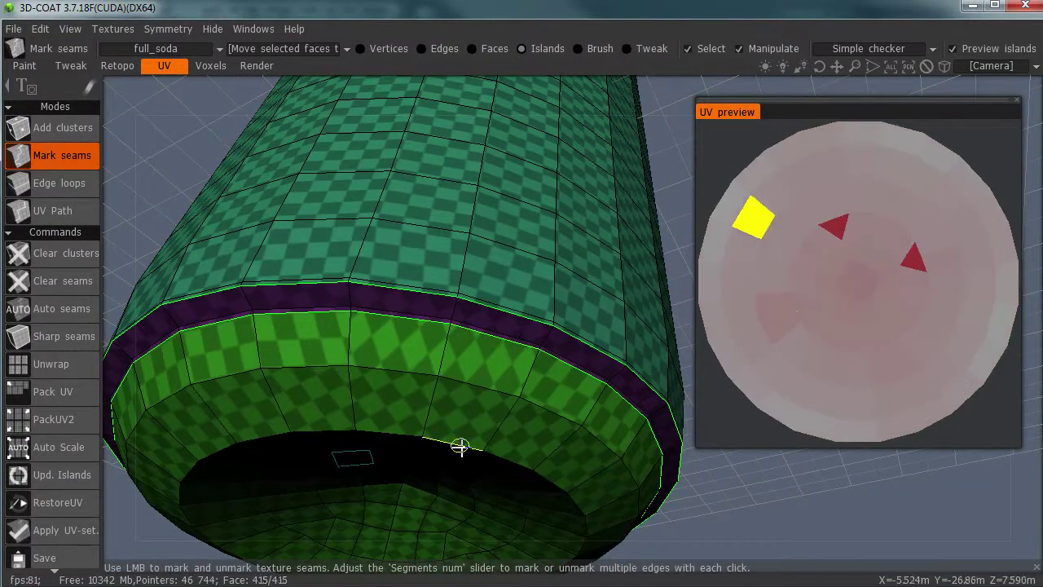
left_click(476, 444)
- Examine the islands and seams on the can's top, pull tab and body from several sides
left_click_drag(466, 363, 466, 302, "alt")
right_click_drag(465, 302, 305, 338, "alt")
left_click_drag(305, 339, 366, 268, "alt")
middle_click_drag(489, 196, 460, 317, "alt")
right_click_drag(460, 318, 596, 258, "alt")
left_click_drag(522, 263, 480, 337, "alt")
scroll(579, 277, "up", 5)
right_click_drag(580, 277, 454, 300, "alt")
scroll(302, 302, "down", 4)
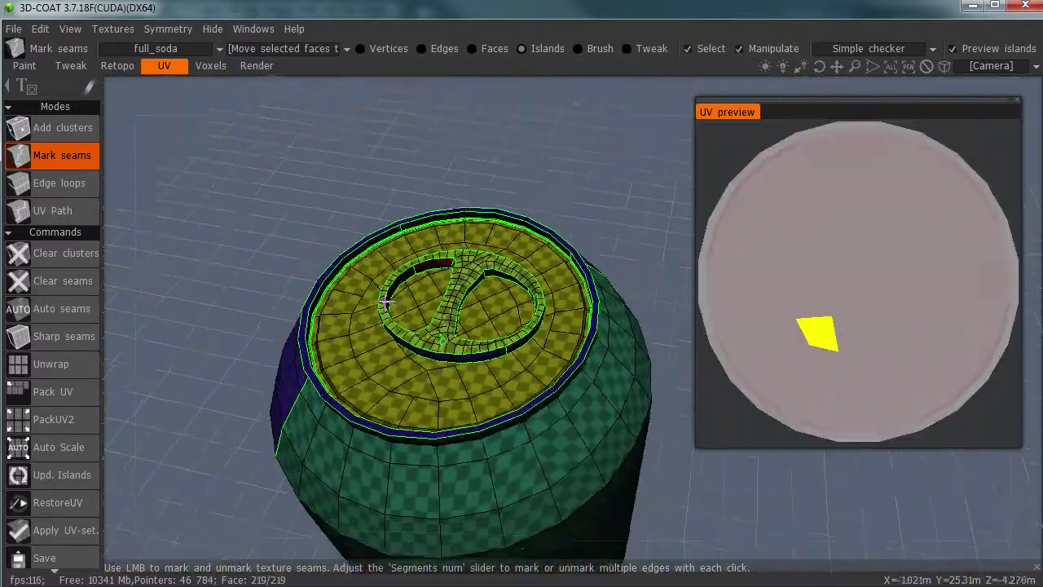
scroll(456, 274, "down", 1)
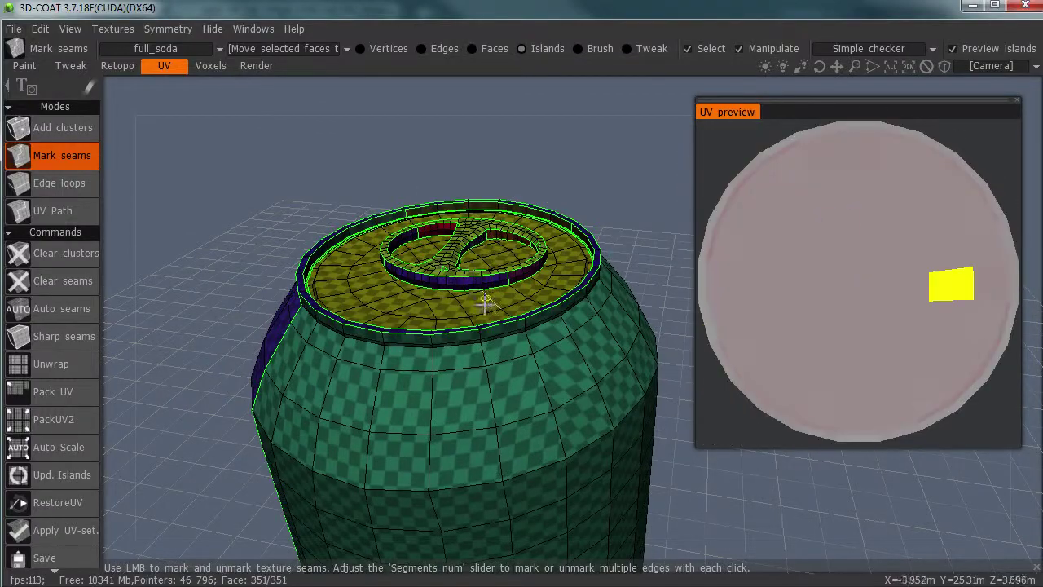
scroll(480, 295, "down", 2)
left_click_drag(459, 286, 430, 236, "alt")
left_click_drag(396, 279, 663, 242, "alt")
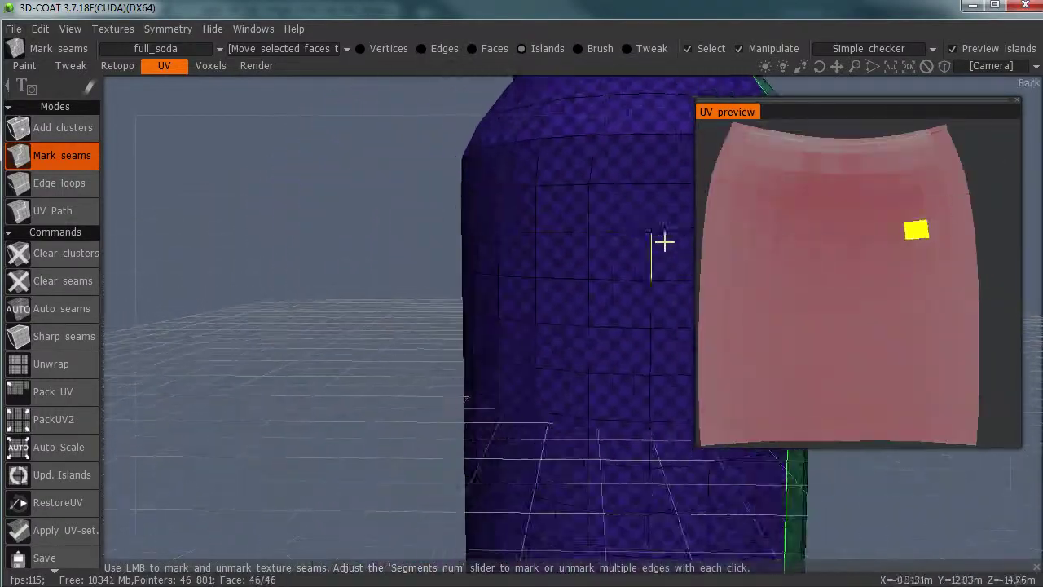
scroll(663, 242, "down", 2)
left_click_drag(391, 266, 233, 252, "alt")
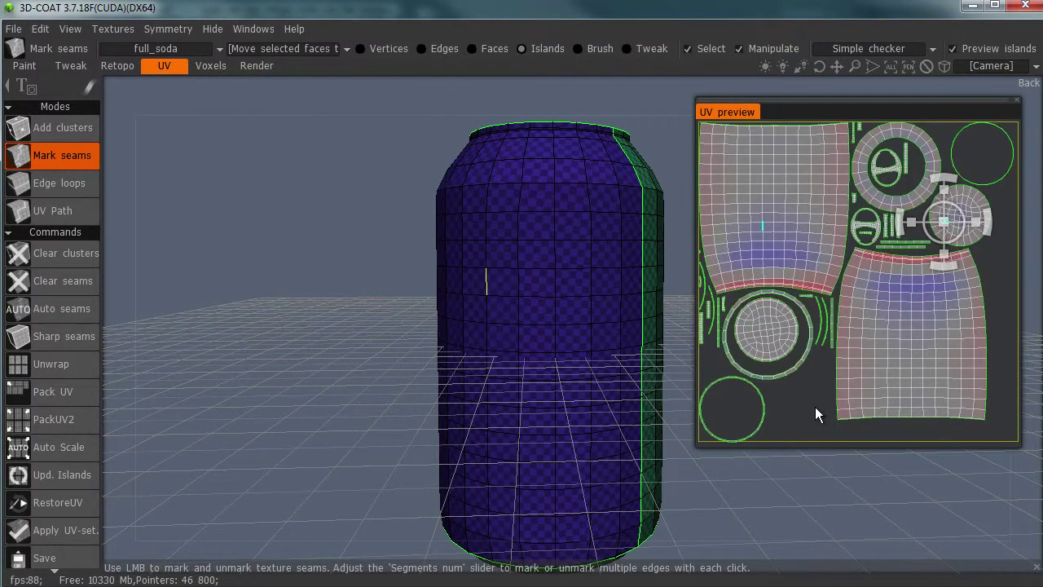
- Flip the purple body half's UV island vertically with Flip V to match the green half's orientation
left_click(804, 231)
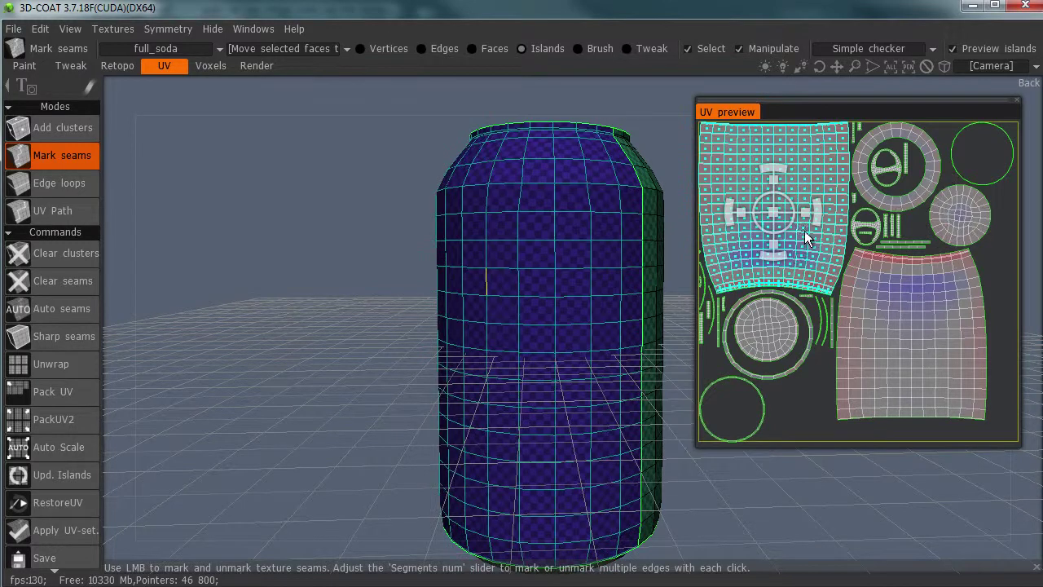
left_click(879, 297)
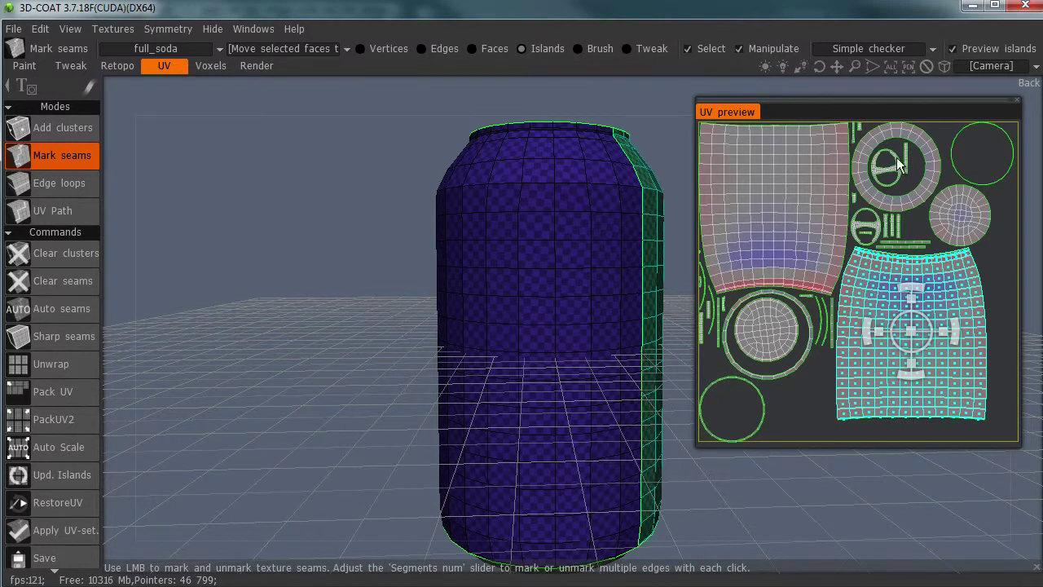
left_click(800, 188)
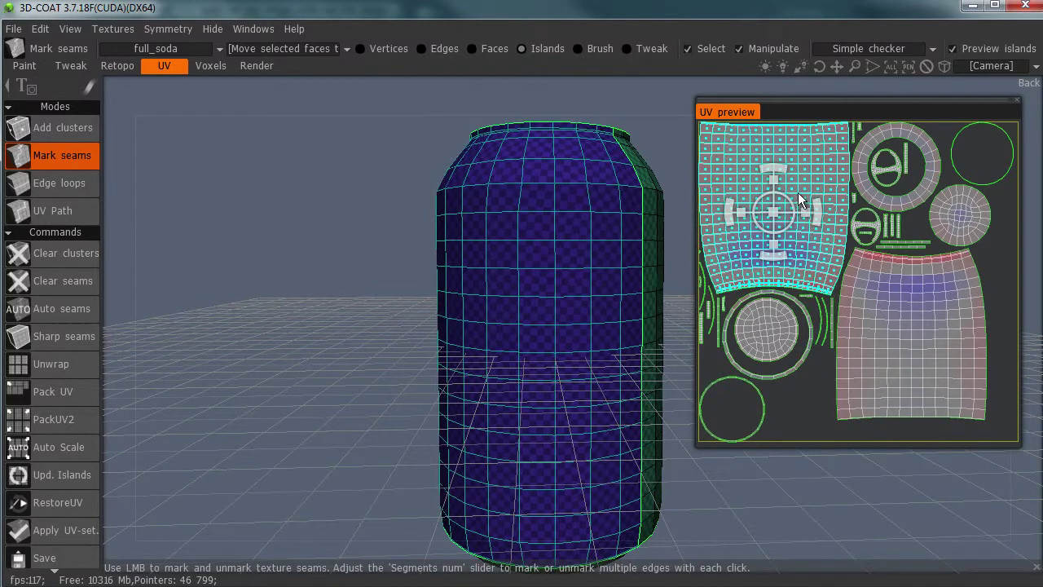
scroll(59, 461, "down", 6)
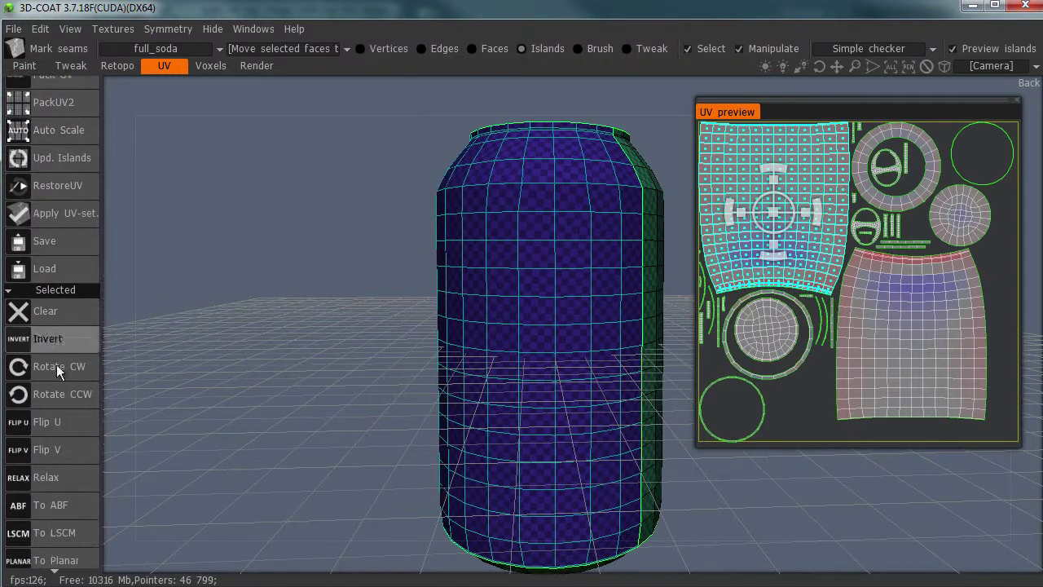
left_click(59, 300)
left_click(57, 304)
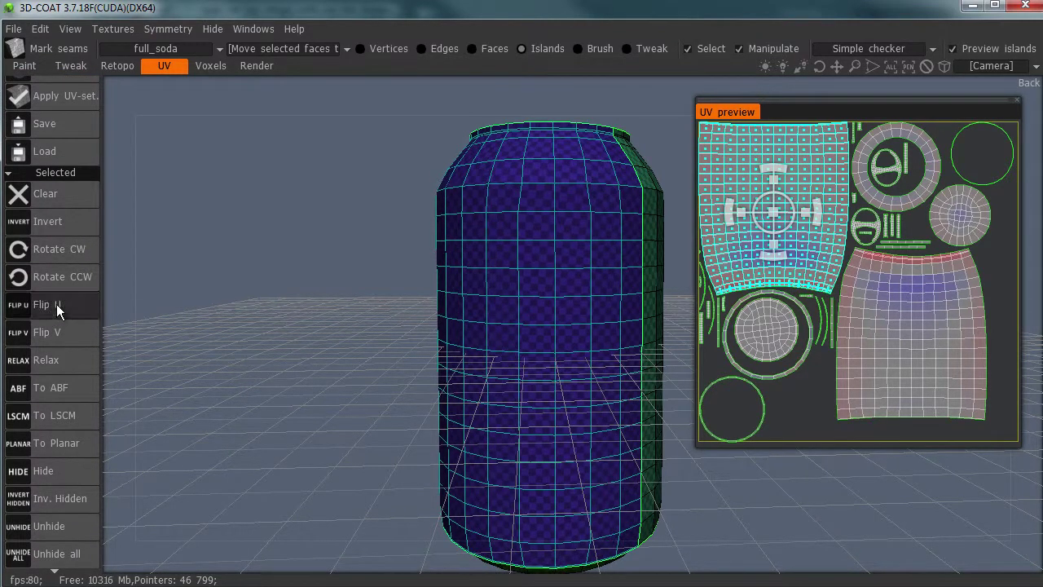
left_click(54, 333)
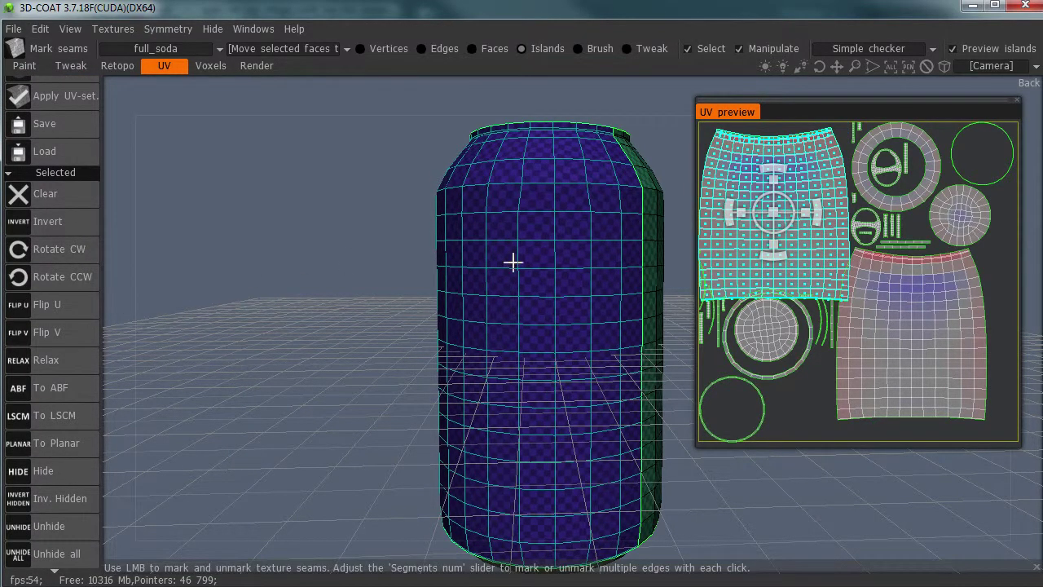
- Move the green and purple body islands side by side along the lower edge of the UV layout
left_click(919, 317)
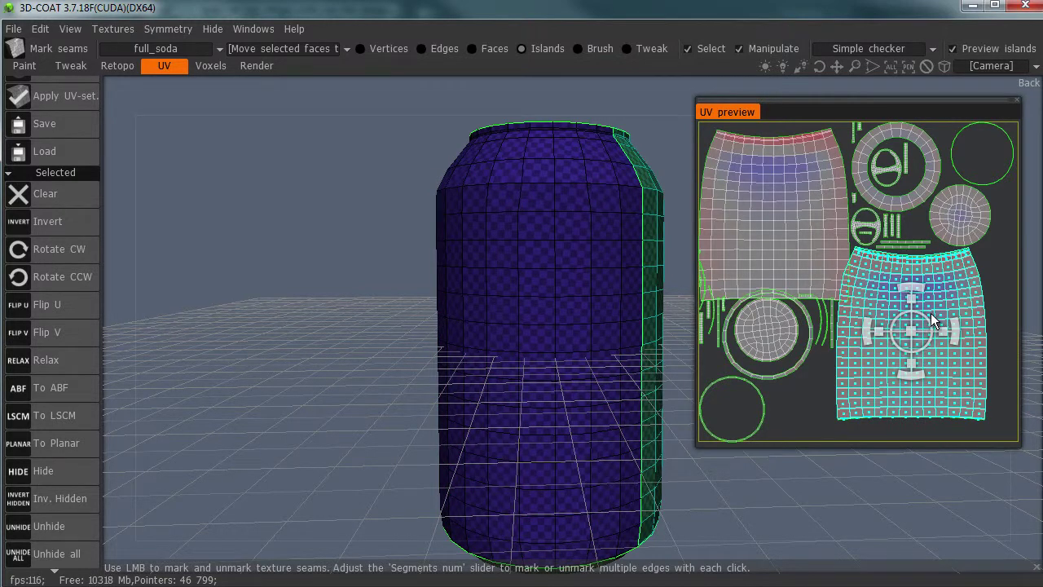
mouse_move(931, 313)
left_mouse_down()
mouse_move(948, 320)
mouse_move(940, 317)
left_mouse_up()
left_click(820, 253)
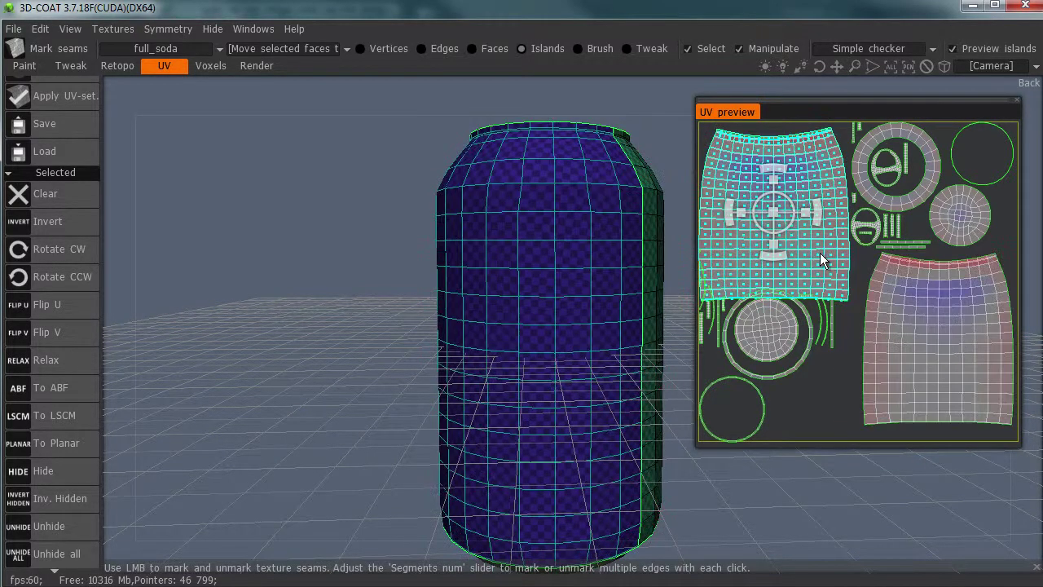
left_click_drag(789, 210, 798, 322)
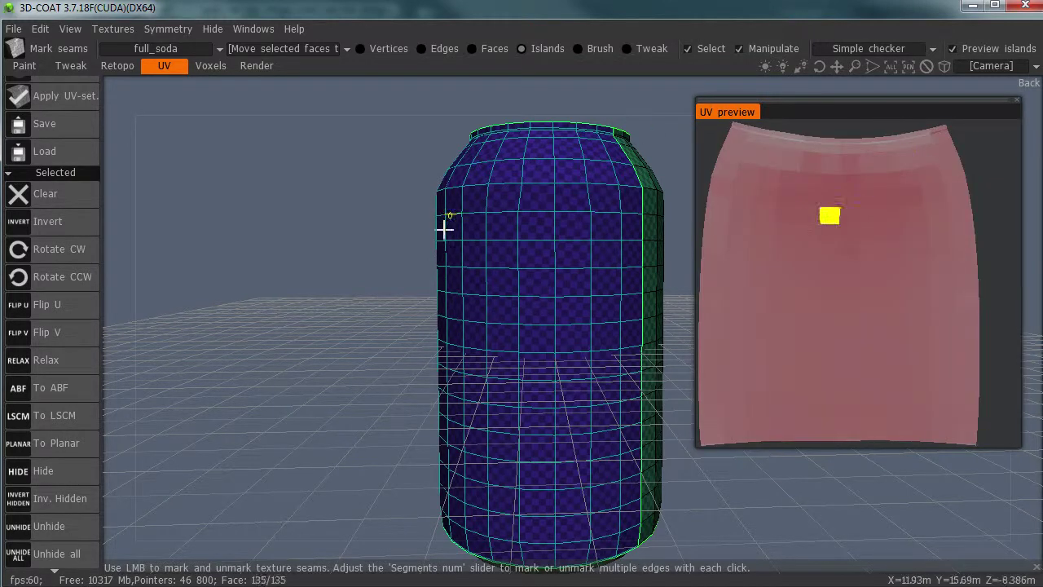
- Pack the islands into the full 0 to 1 UV rectangle with Pack UV and repack them with PackUV2
scroll(60, 245, "up", 6)
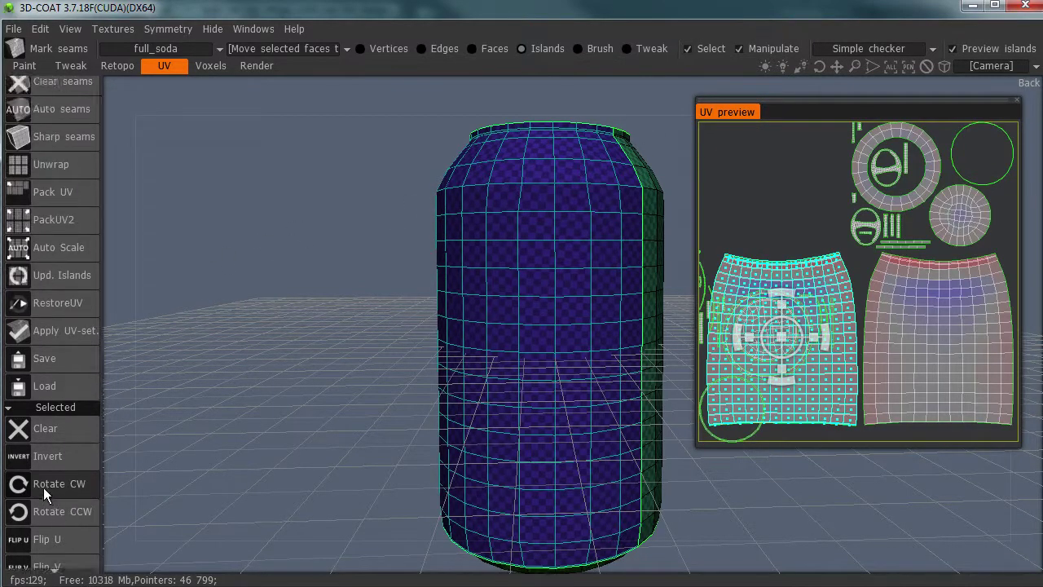
left_click(65, 276)
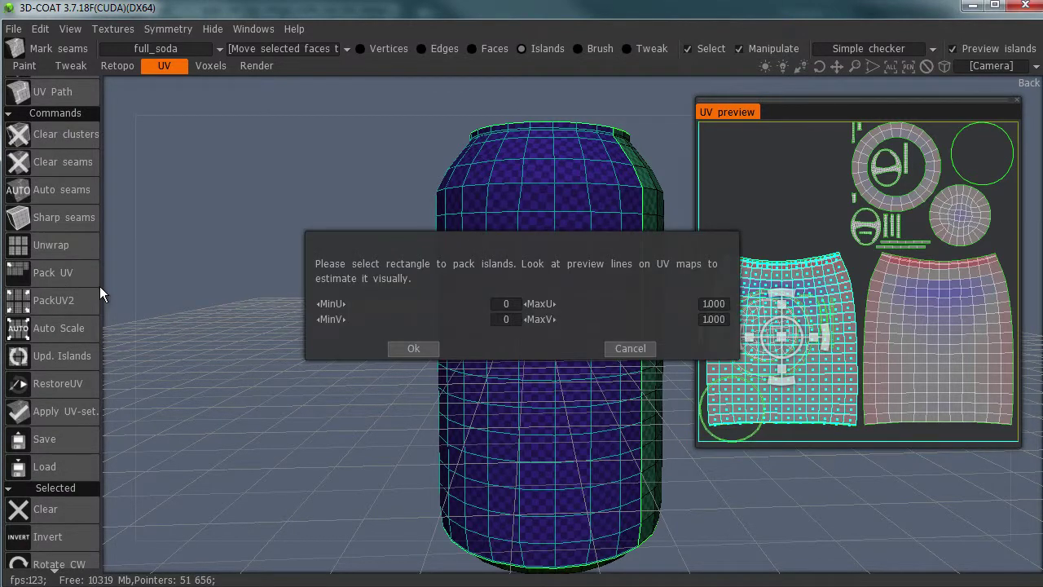
left_click(413, 348)
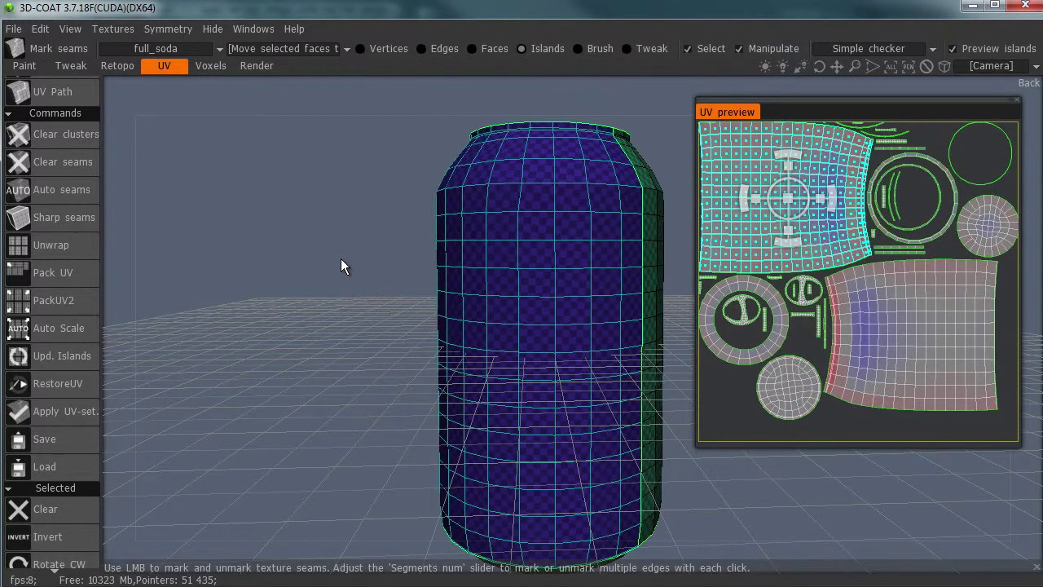
left_click(51, 298)
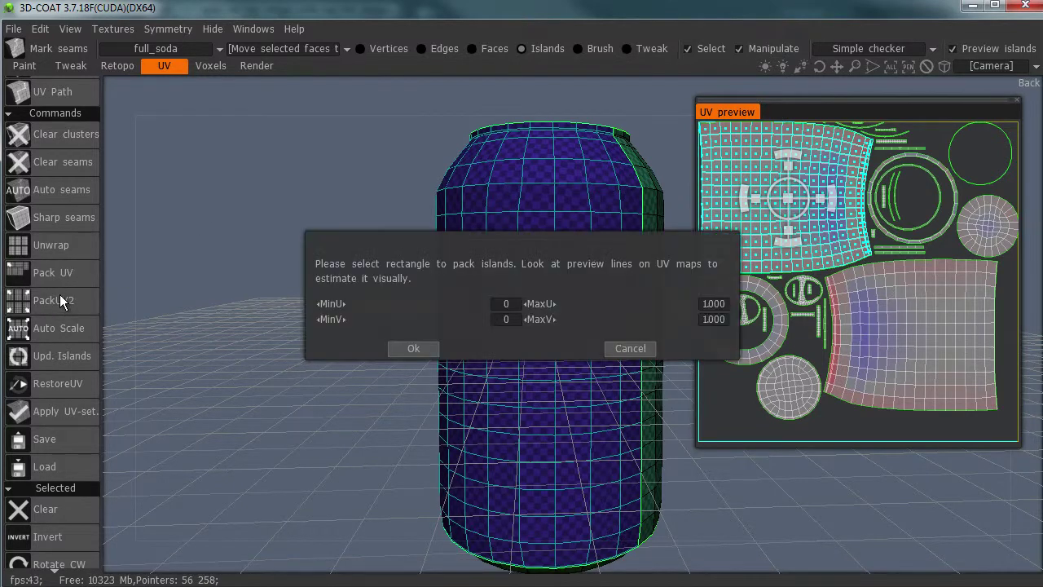
left_click(403, 345)
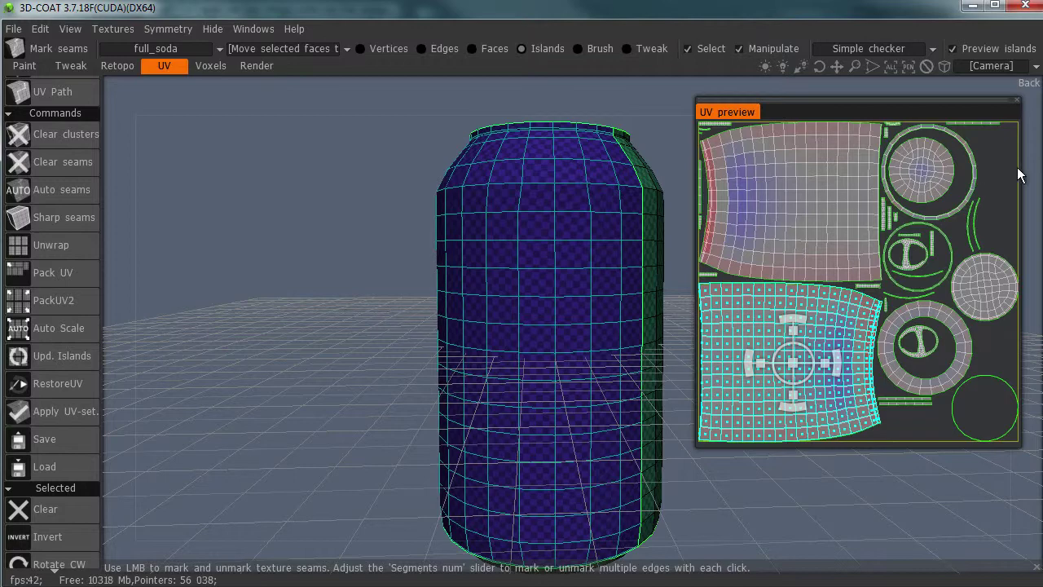
- Examine the packed body, ring and disk islands up close and compare them with the can's upper part
right_click_drag(789, 258, 959, 270)
middle_click_drag(959, 270, 960, 221)
mouse_move(960, 221)
right_mouse_down()
mouse_move(775, 223)
mouse_move(849, 191)
mouse_move(957, 203)
right_mouse_up()
left_click_drag(676, 169, 552, 240)
right_click_drag(551, 239, 691, 229)
middle_click_drag(588, 253, 585, 352)
mouse_move(584, 352)
right_mouse_down()
mouse_move(703, 290)
mouse_move(633, 303)
mouse_move(675, 295)
right_mouse_up()
left_click_drag(675, 295, 614, 298, "alt")
right_click_drag(615, 299, 521, 277, "alt")
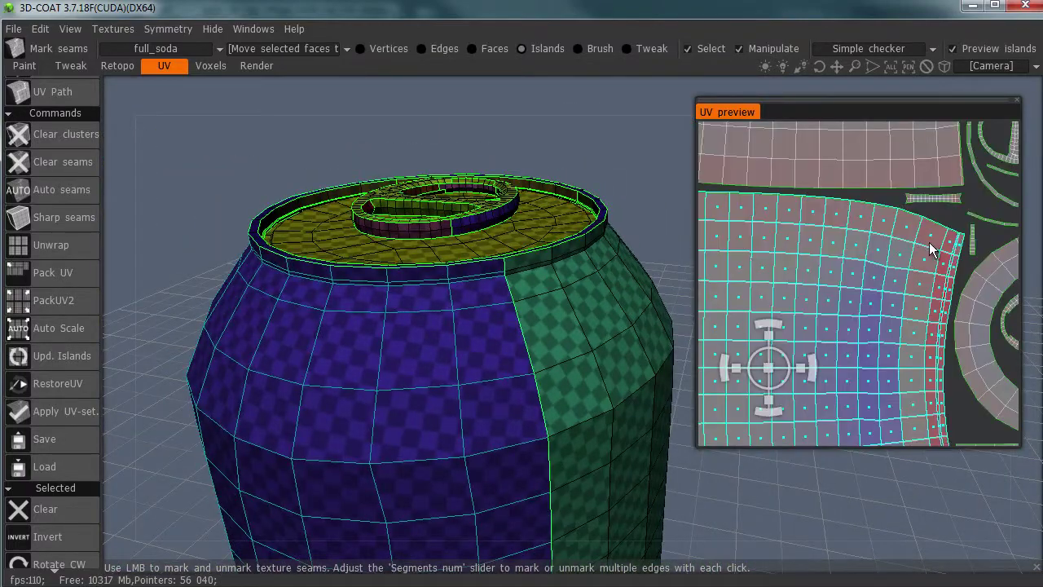
right_click_drag(926, 211, 784, 224)
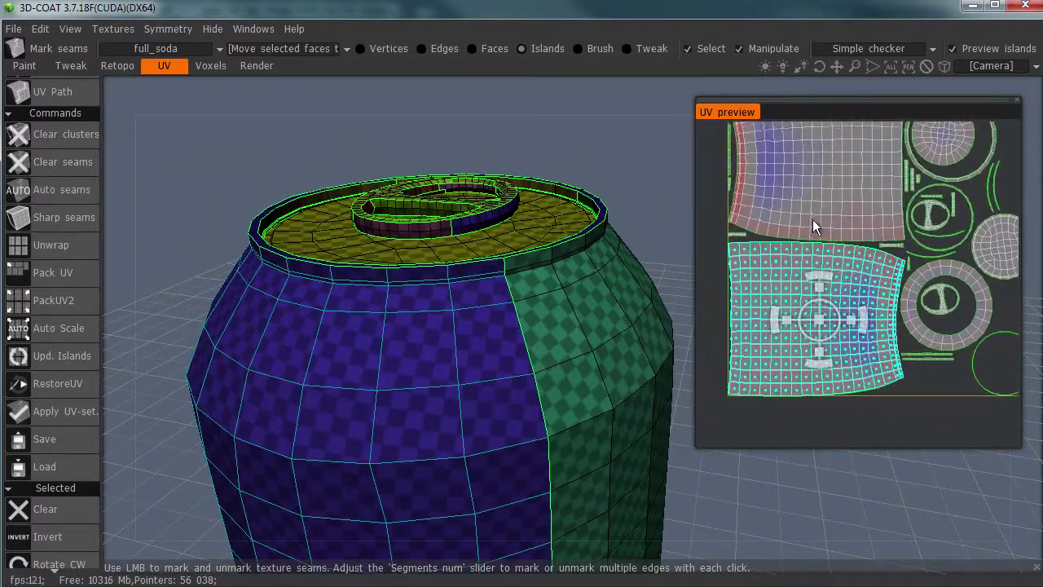
middle_click_drag(812, 219, 796, 223)
left_click(959, 314, "shift")
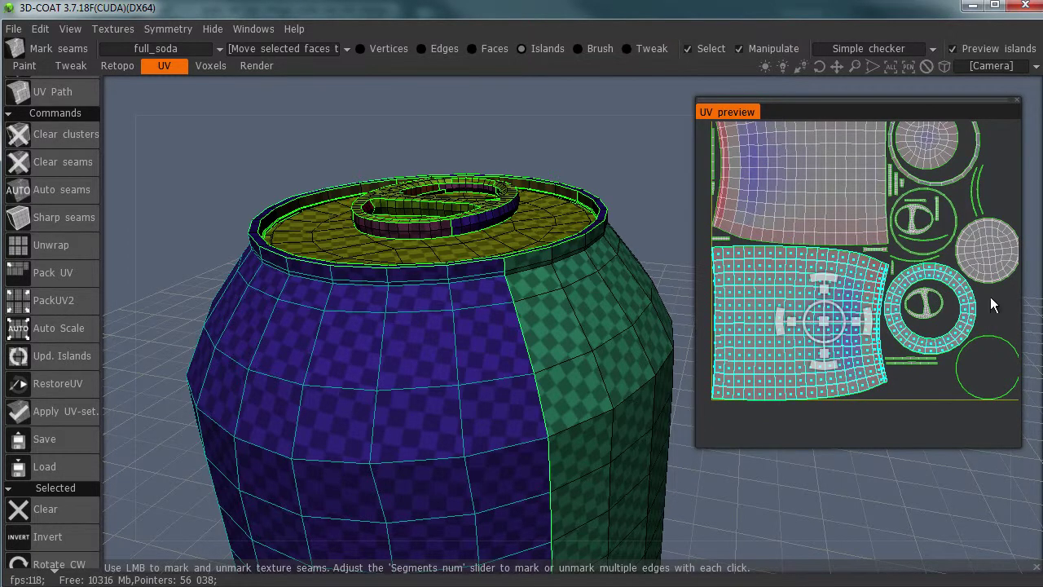
left_click(993, 264)
right_click_drag(888, 268, 814, 263)
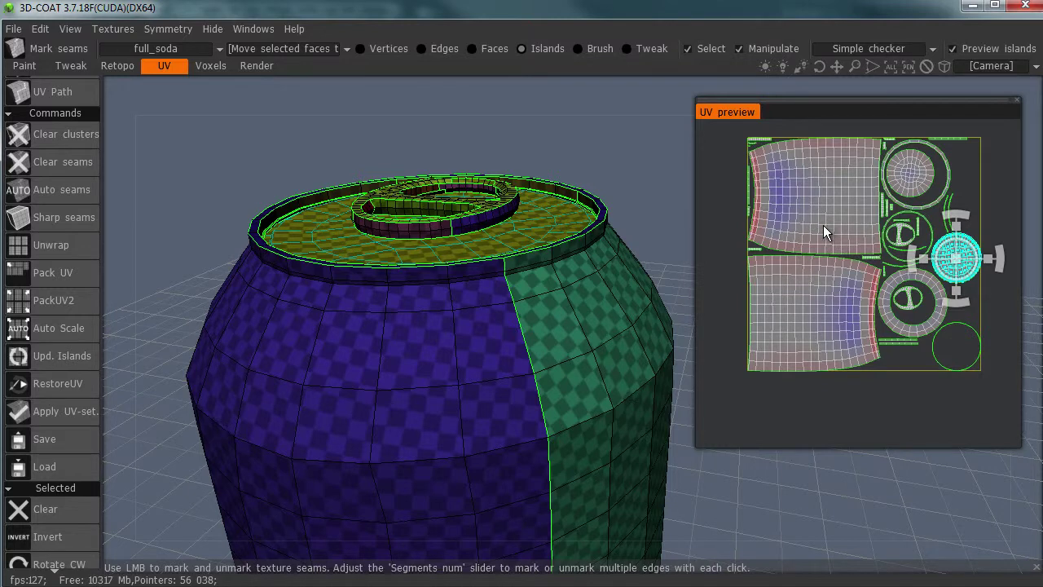
- Flip the green body half's UV island horizontally with Flip U so both body halves face the same way
left_click(826, 227)
right_click_drag(887, 234, 839, 252)
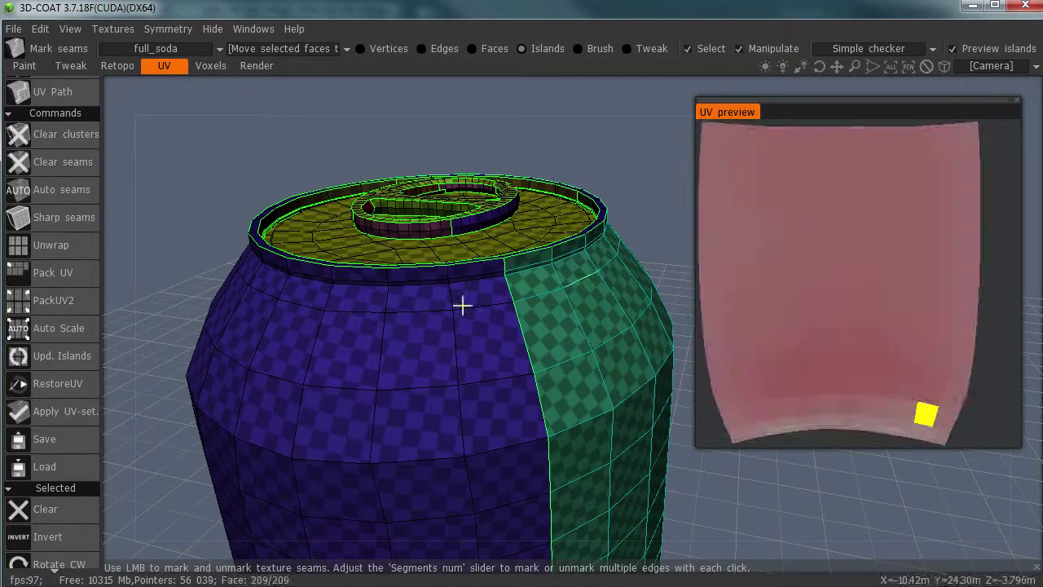
scroll(57, 434, "down", 5)
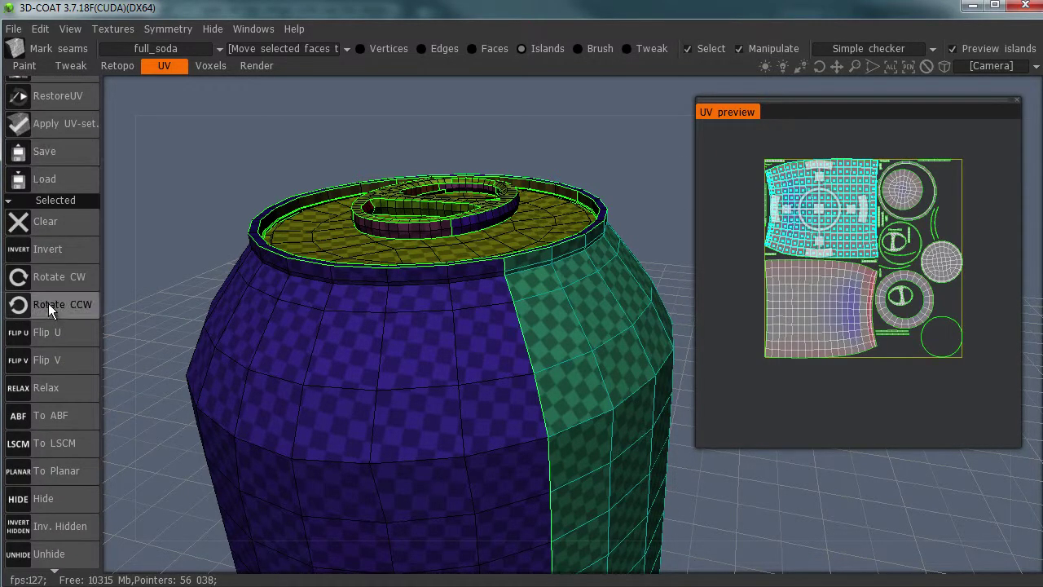
left_click_drag(48, 304, 49, 215)
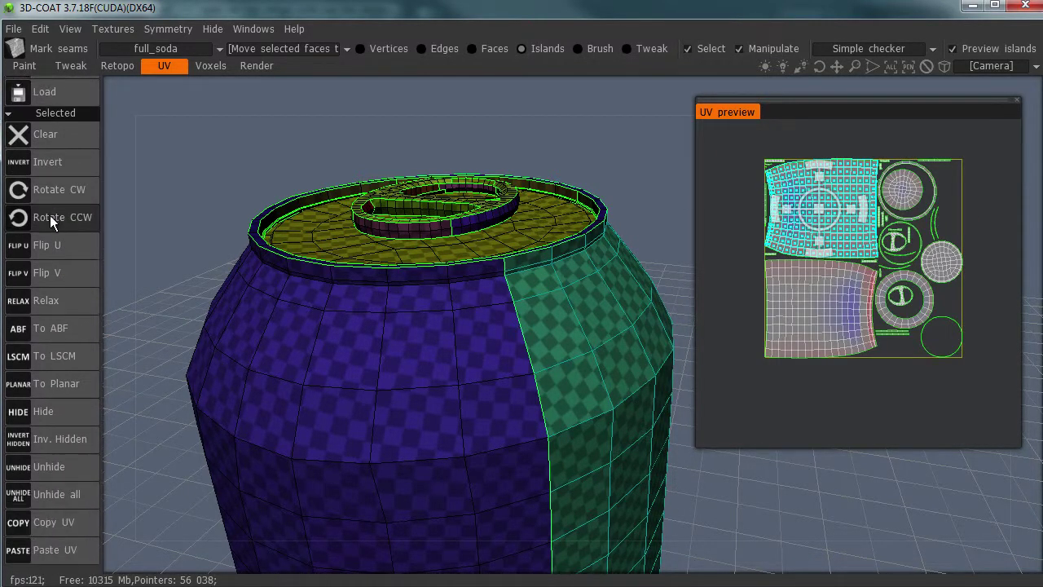
left_click(84, 330)
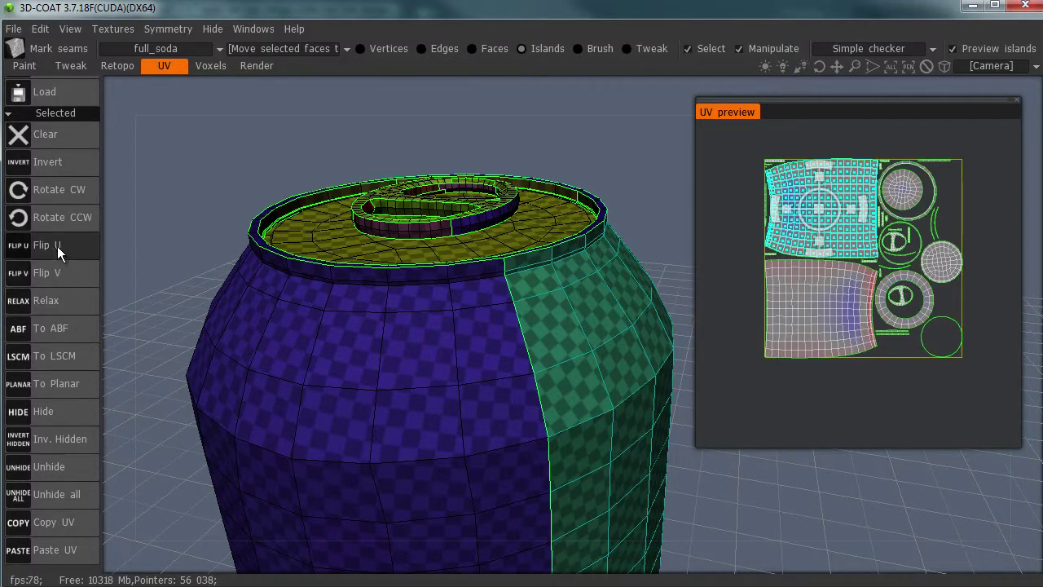
left_click(57, 246)
- Move the green body island slightly inward from the left border of the UV layout
right_click_drag(807, 193, 848, 188)
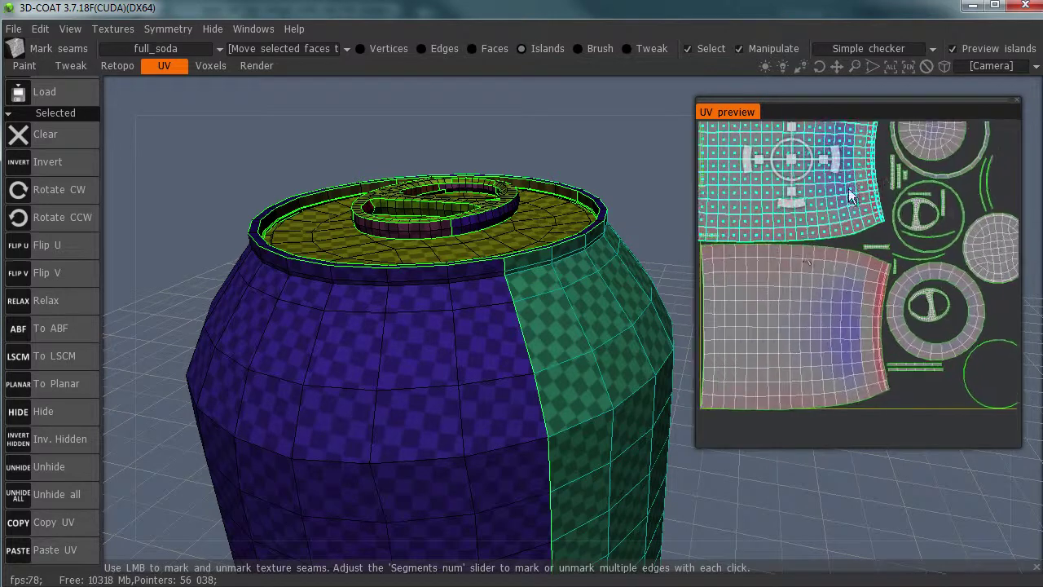
middle_click_drag(831, 237, 873, 318)
left_click_drag(836, 238, 863, 239)
- Move the small pull-tab strip from the UV layout's upper-left corner to the free space beside the thin ring islands
left_click(773, 158)
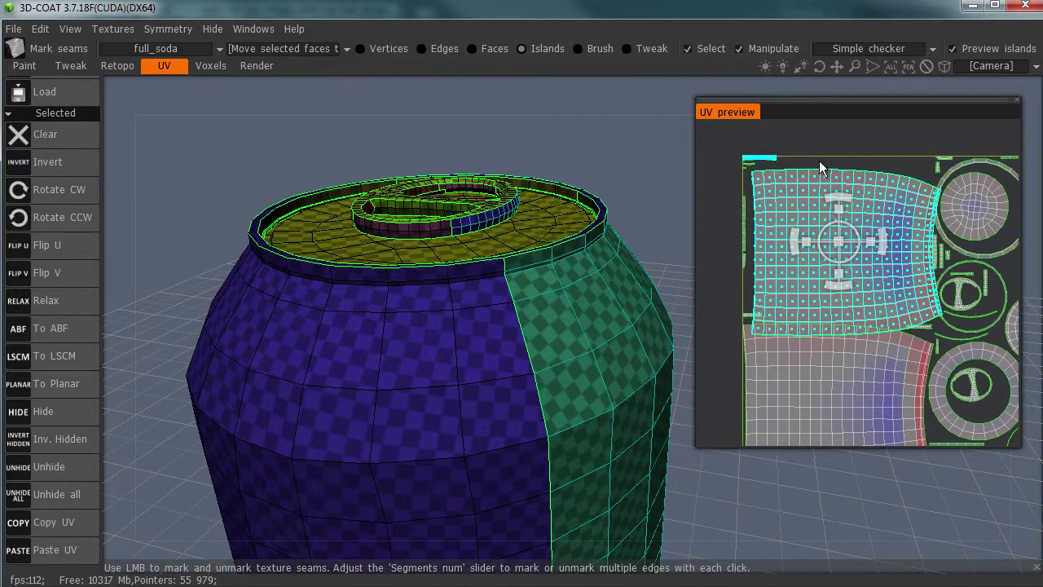
left_click(938, 165)
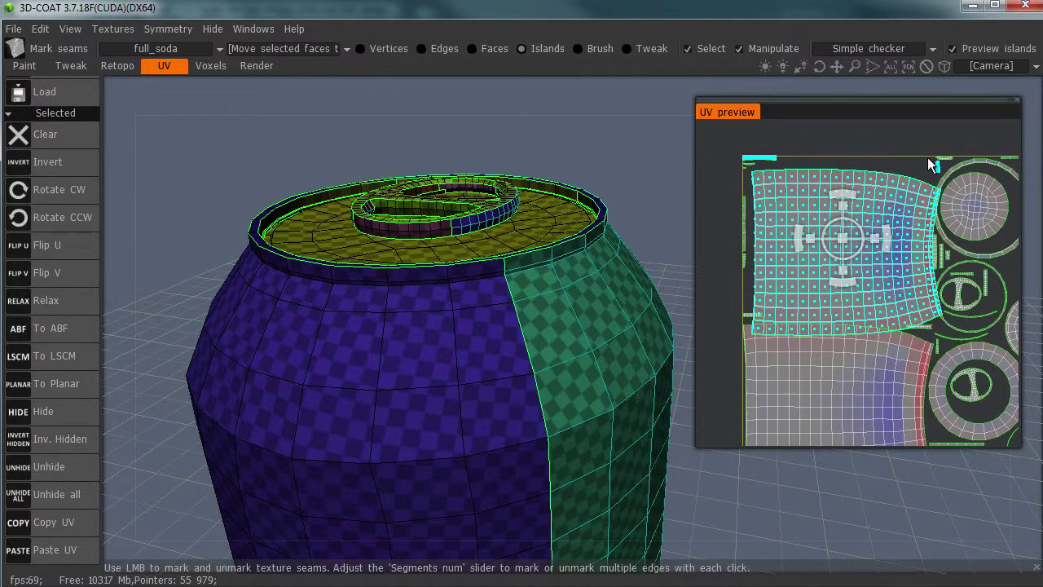
left_click(945, 183)
left_click(759, 160)
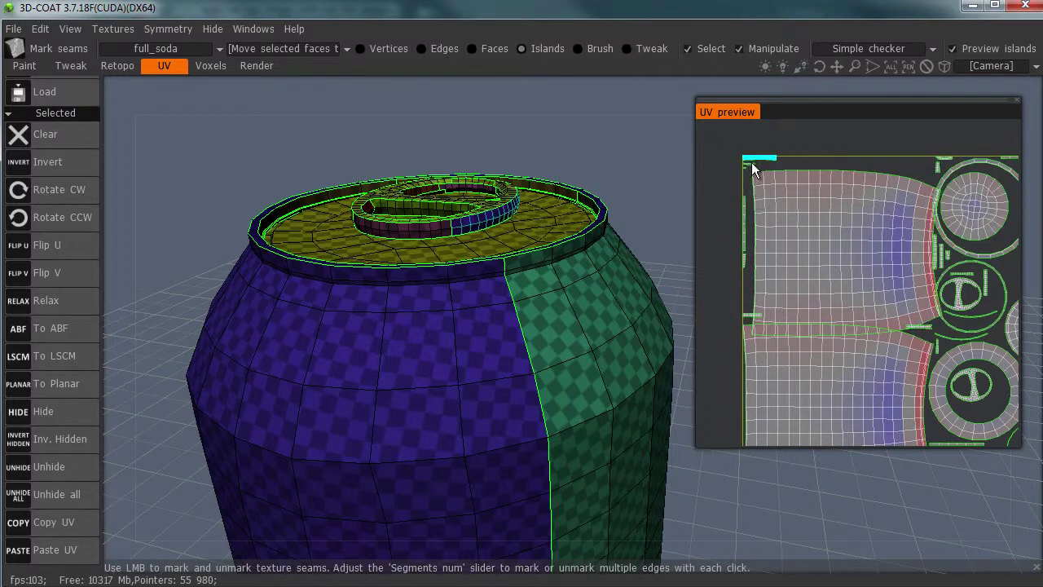
left_click_drag(759, 161, 1009, 297)
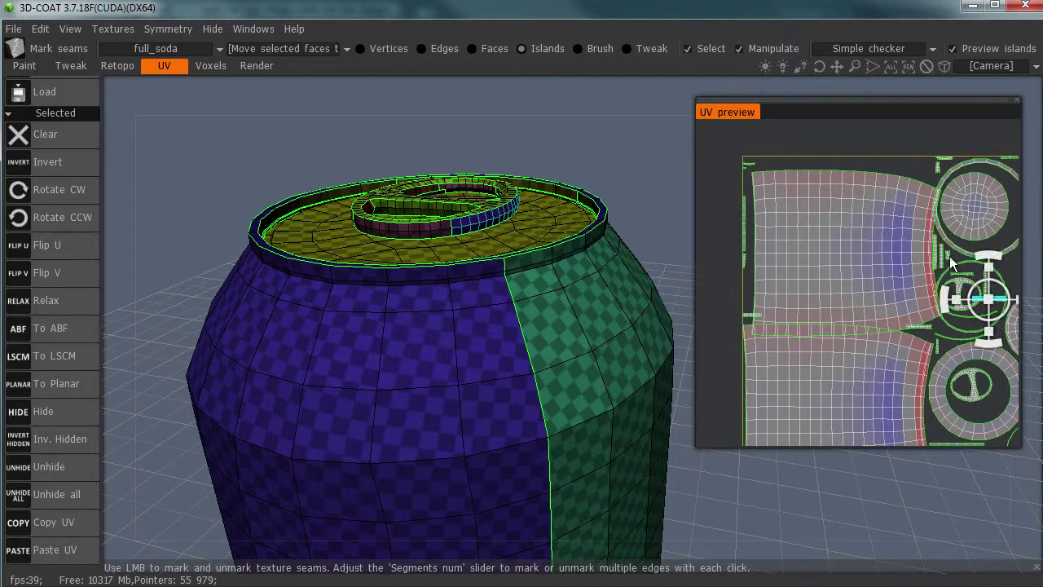
middle_click_drag(903, 251, 825, 250)
left_click_drag(932, 288, 997, 251)
middle_click_drag(896, 218, 948, 242)
- Move the tiny strip near the UV layout's upper-left corner into the gap between the disk and its surrounding ring
left_click(724, 188)
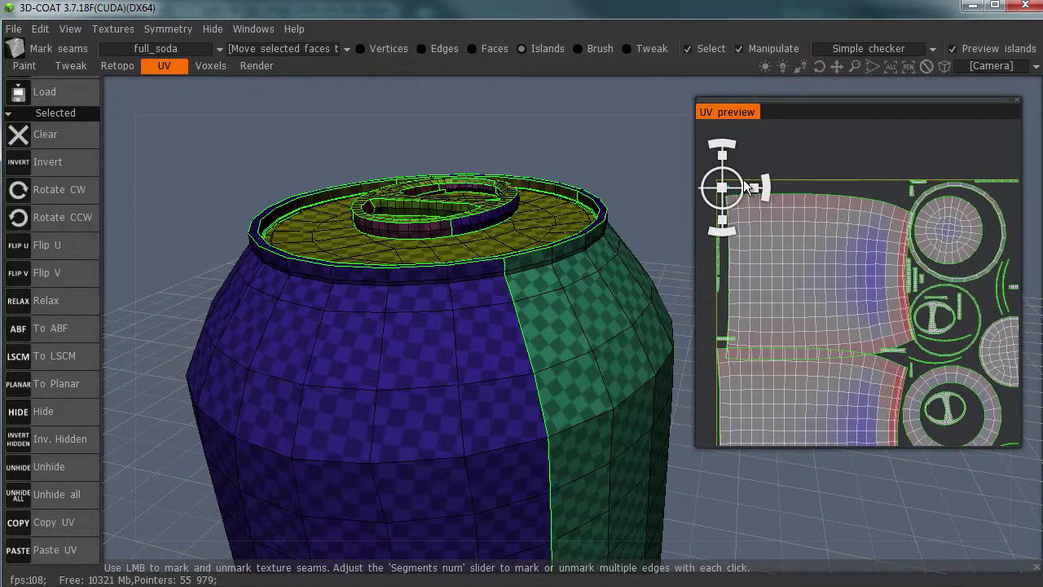
left_click_drag(1012, 215, 1019, 223)
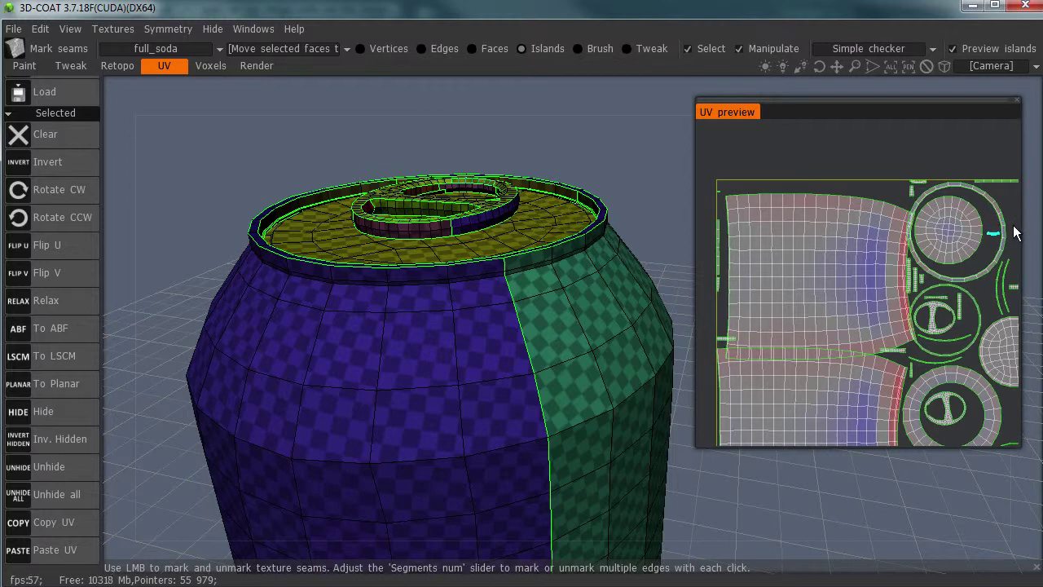
left_click(717, 193)
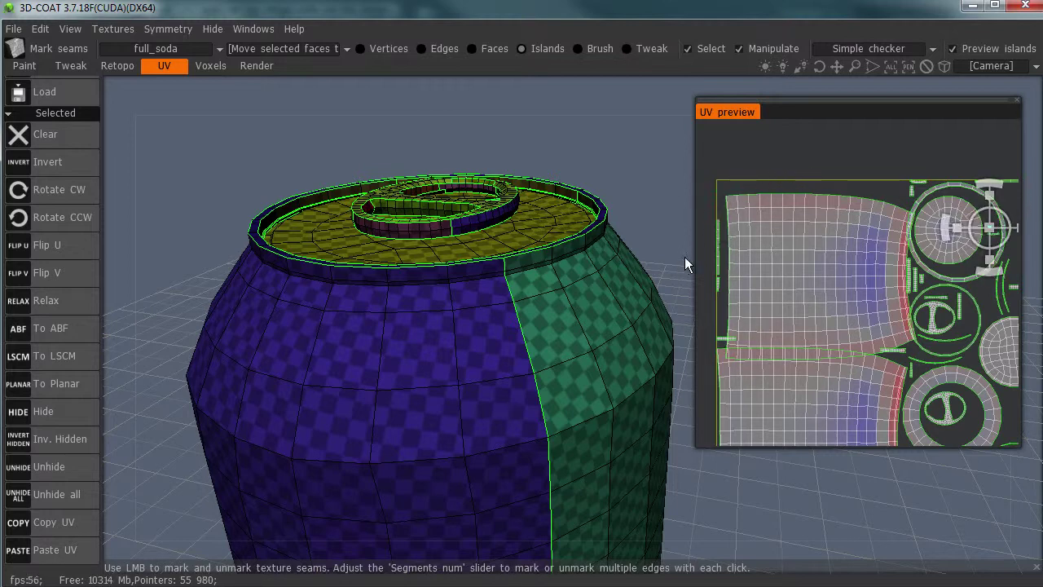
- Move the two thin strips from the UV layout's left border to the free space beside the thin ring arcs
left_click(718, 239)
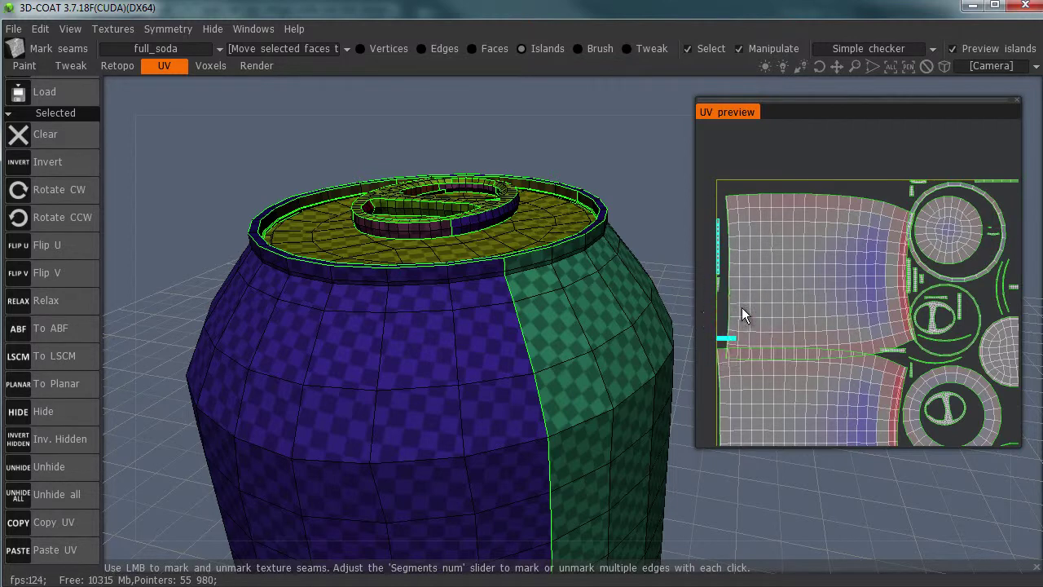
left_click_drag(742, 308, 1014, 306)
key("space")
middle_click_drag(865, 270, 775, 262)
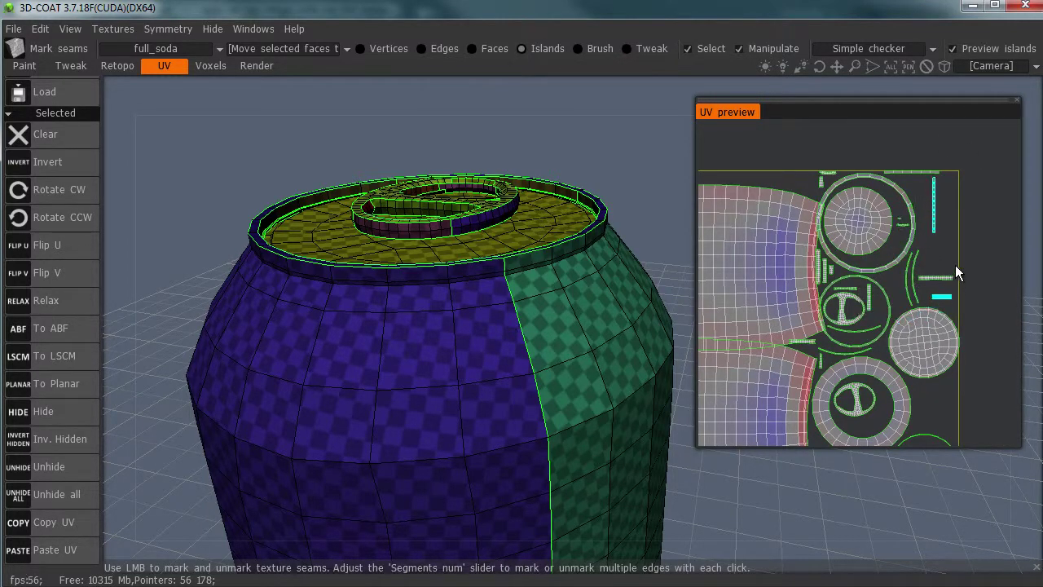
- Shift the three small pull-tab strips between the green body island and the rings slightly away from the body island's edge
scroll(1022, 194, "up", 2)
scroll(877, 233, "up", 3)
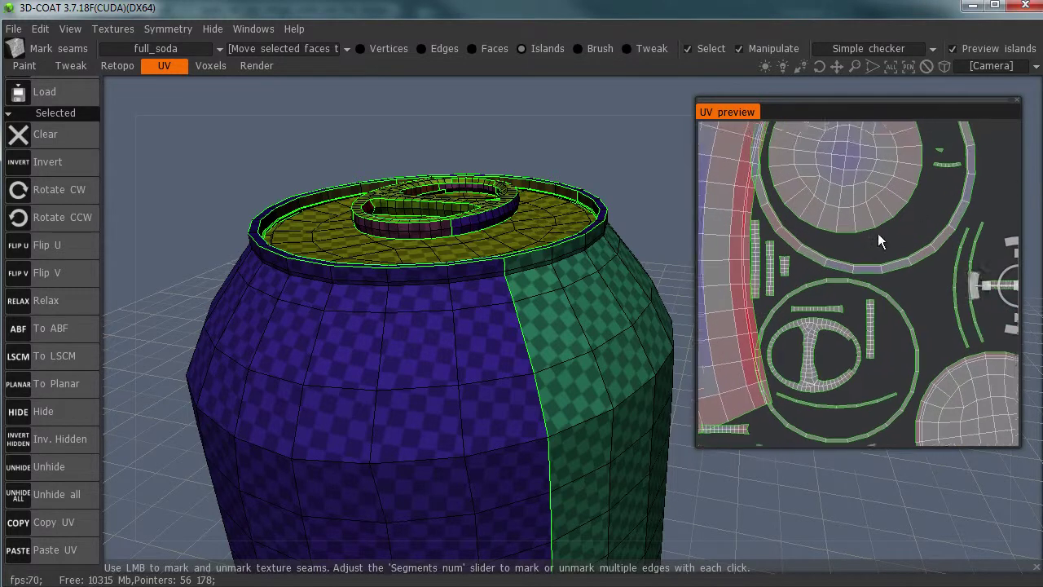
left_click(775, 284)
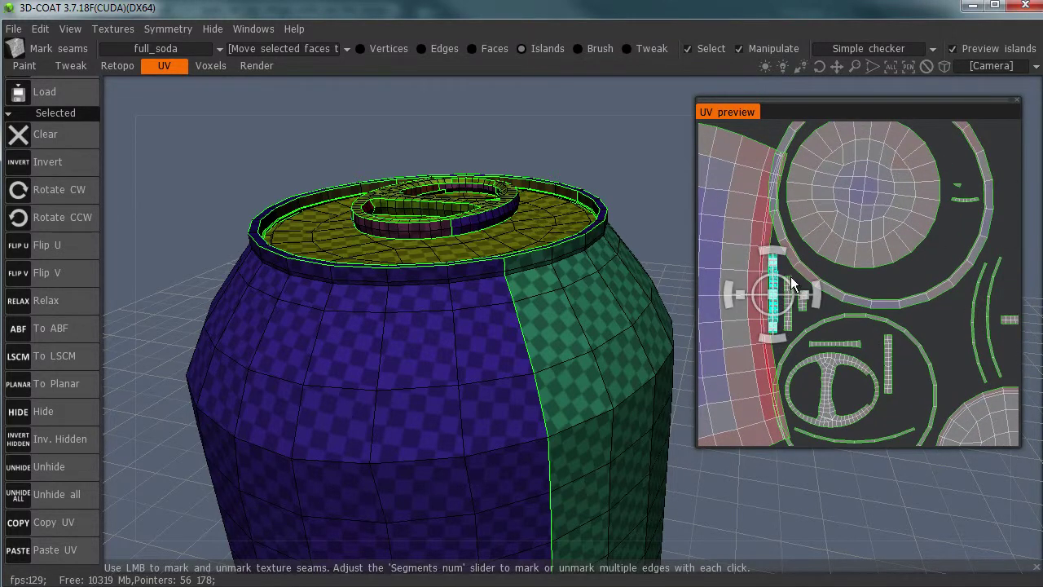
left_click(789, 281, "shift")
left_click(804, 295, "shift")
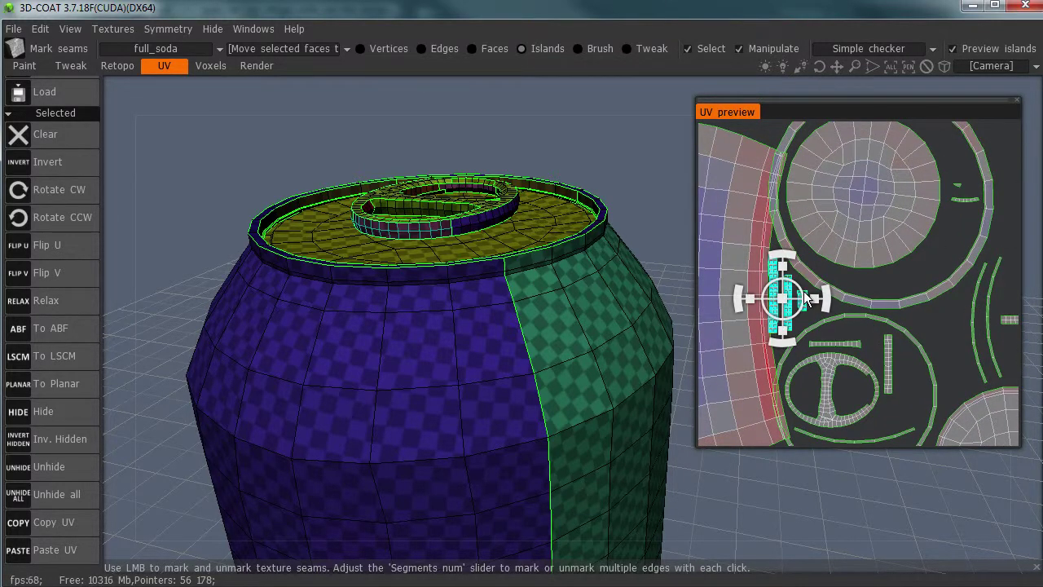
mouse_move(801, 294)
left_mouse_down()
mouse_move(771, 299)
mouse_move(811, 300)
left_mouse_up()
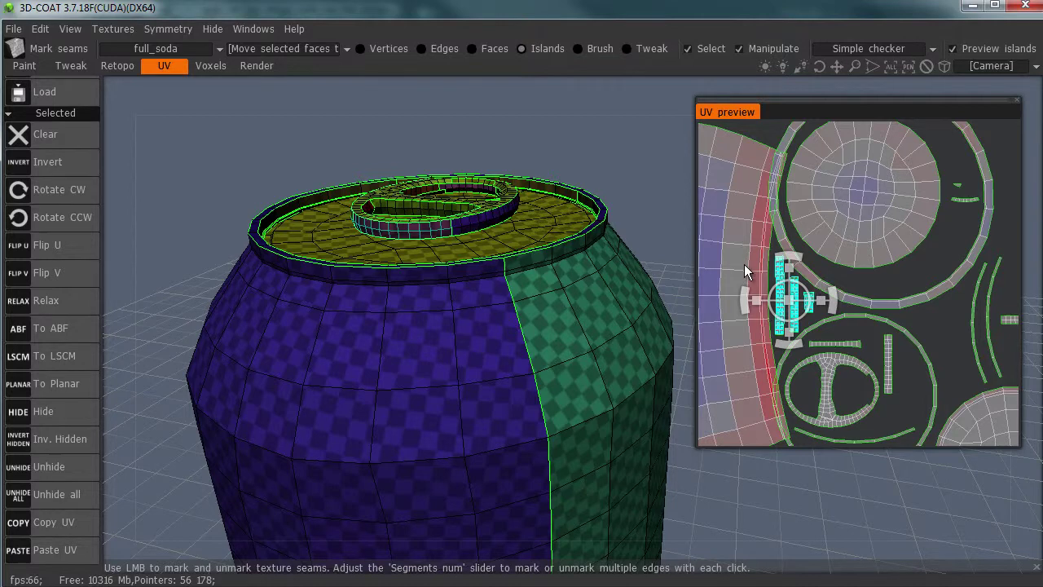
- Move the green body half's UV island into the upper-left corner of the UV layout, clear of the blue body half's island
right_click_drag(781, 273, 704, 257)
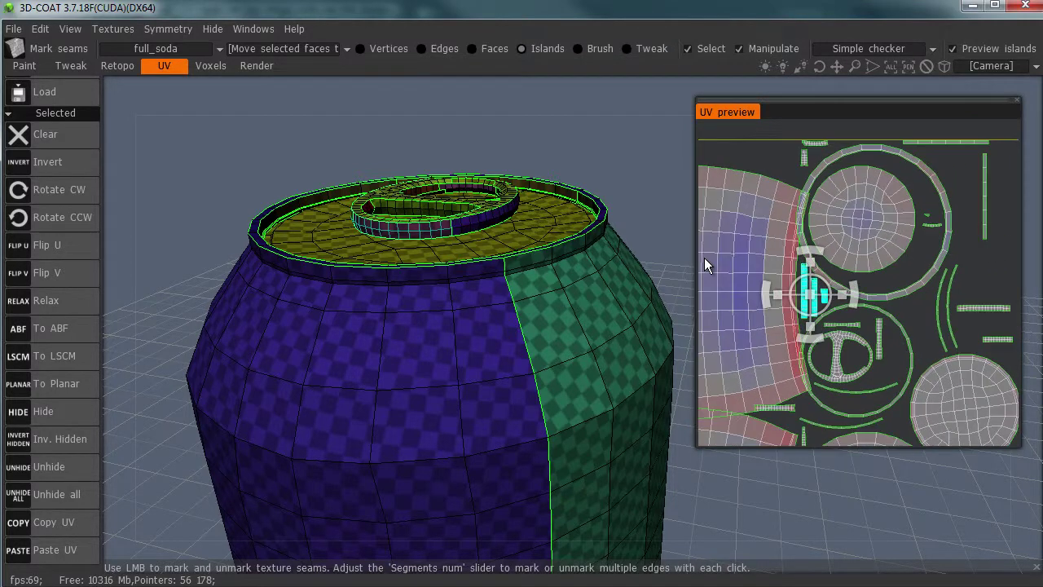
middle_click_drag(800, 259, 839, 229)
right_click_drag(896, 299, 923, 248)
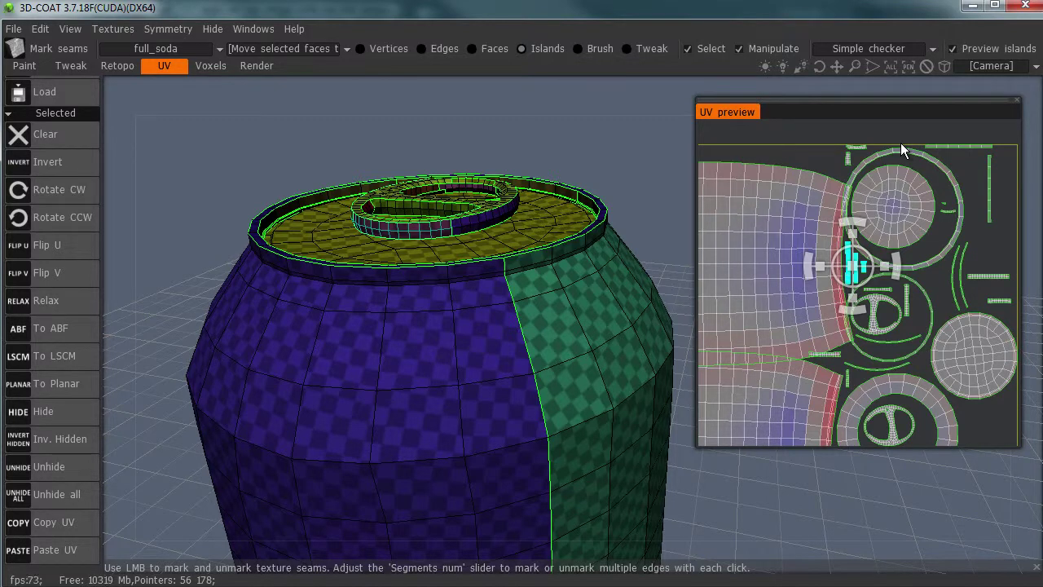
right_click_drag(784, 263, 808, 229)
middle_click_drag(807, 228, 833, 231)
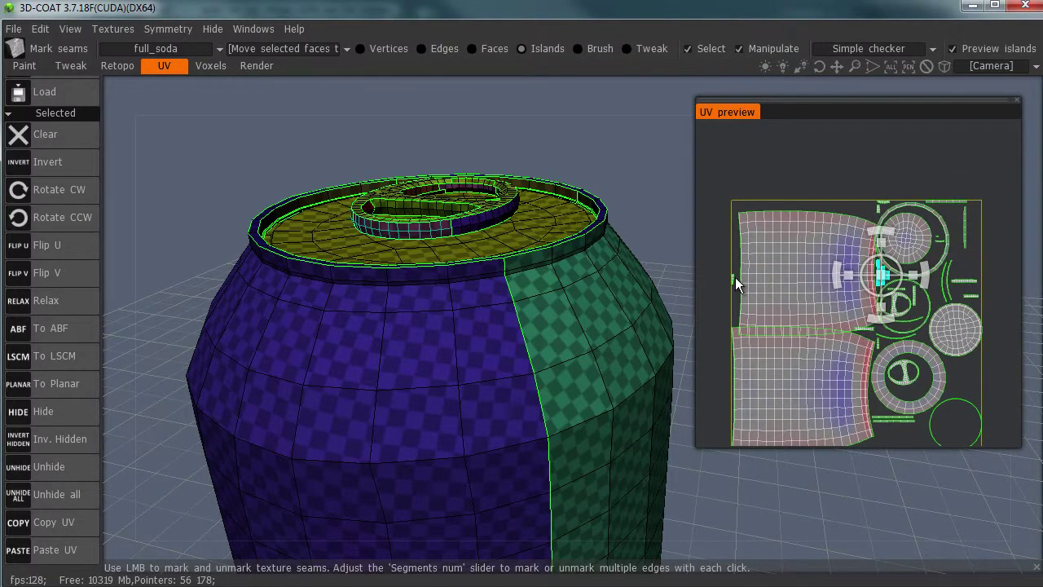
left_click(732, 278)
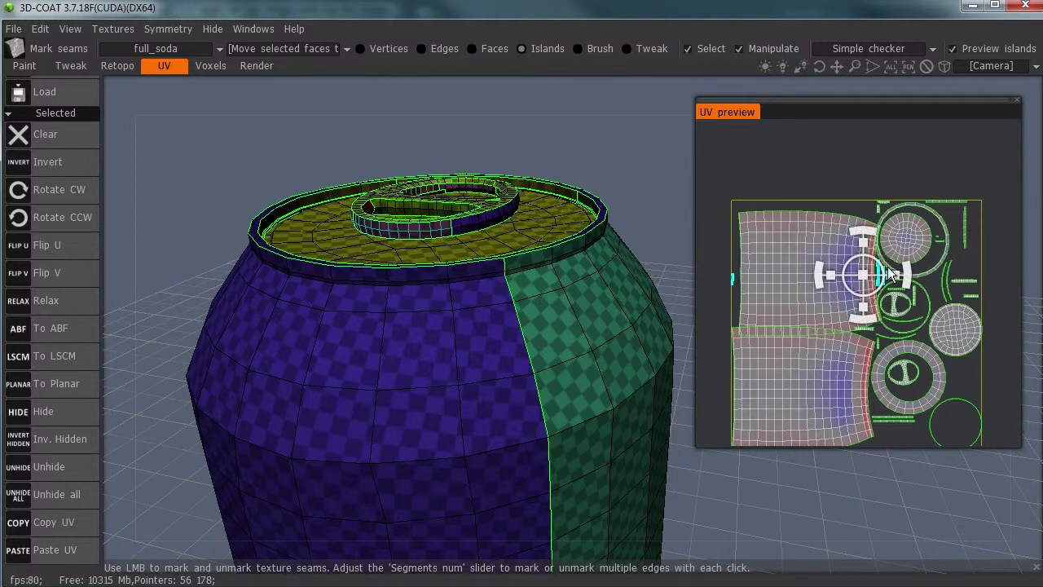
left_click(819, 361)
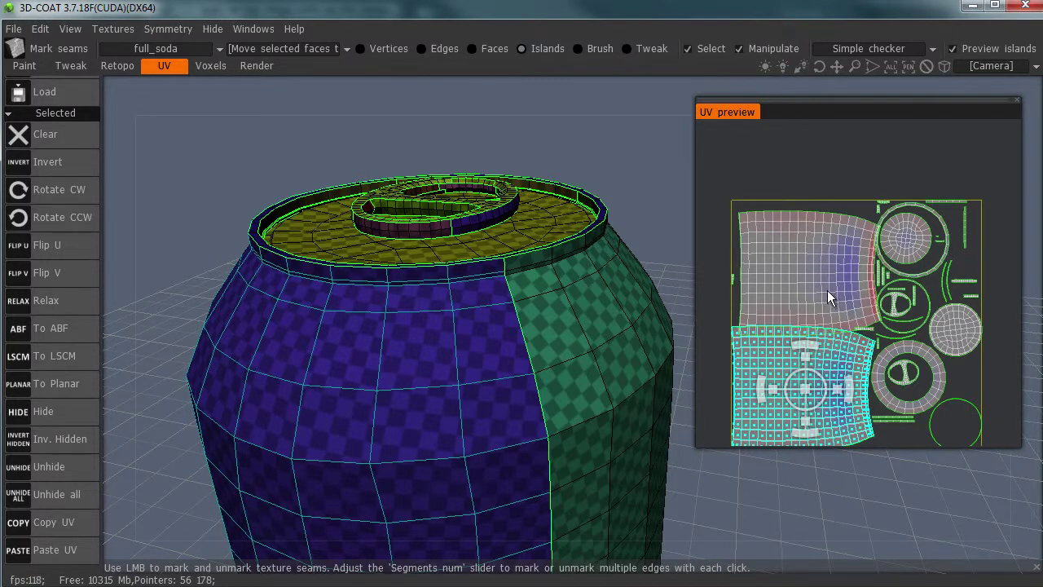
left_click(827, 290)
left_click_drag(830, 270, 822, 256)
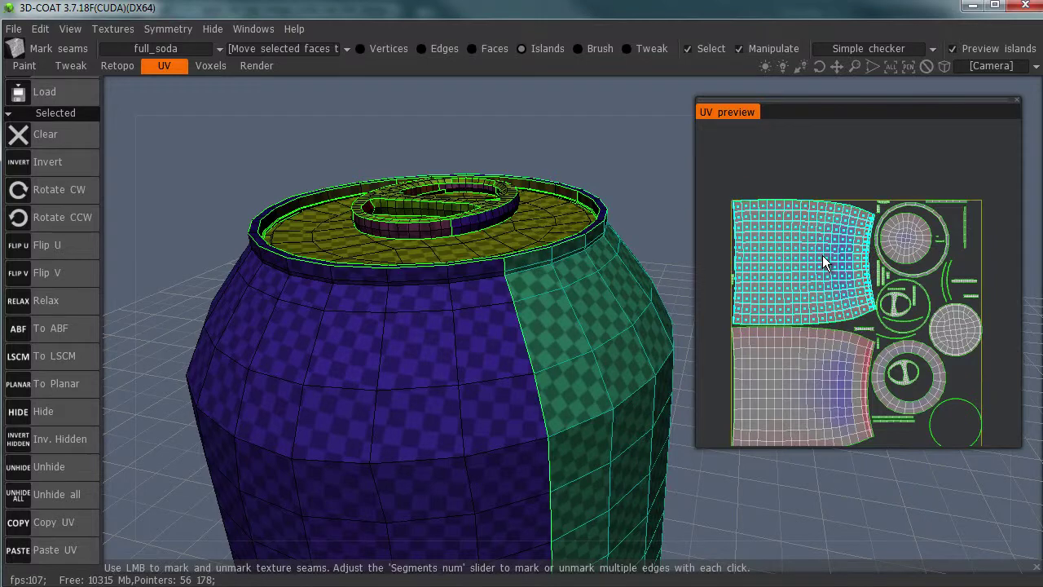
- Try scaling the green body half's UV island down to a small patch around its centre
right_click_drag(845, 296, 814, 277)
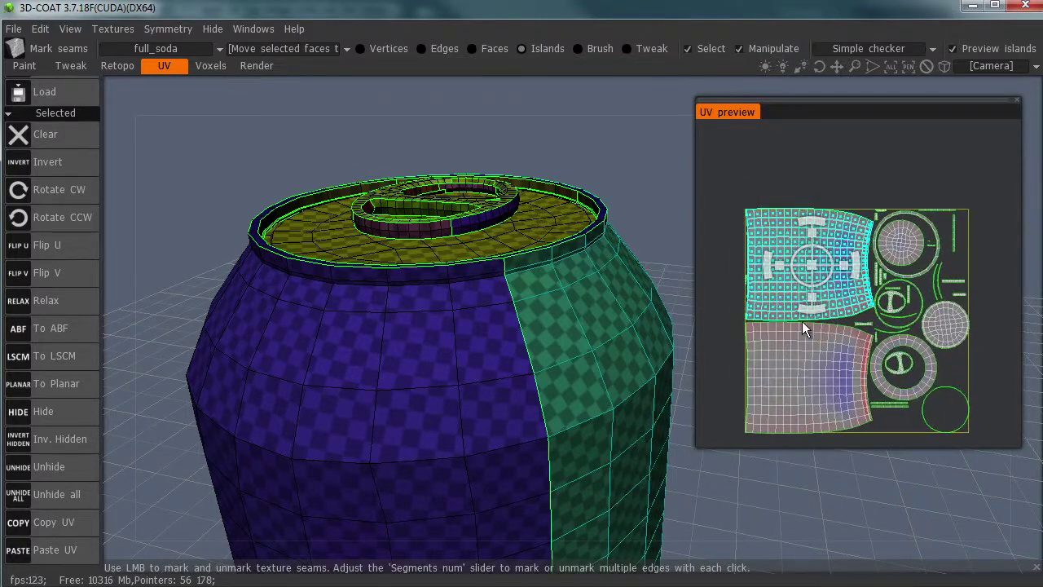
right_click_drag(802, 321, 808, 286)
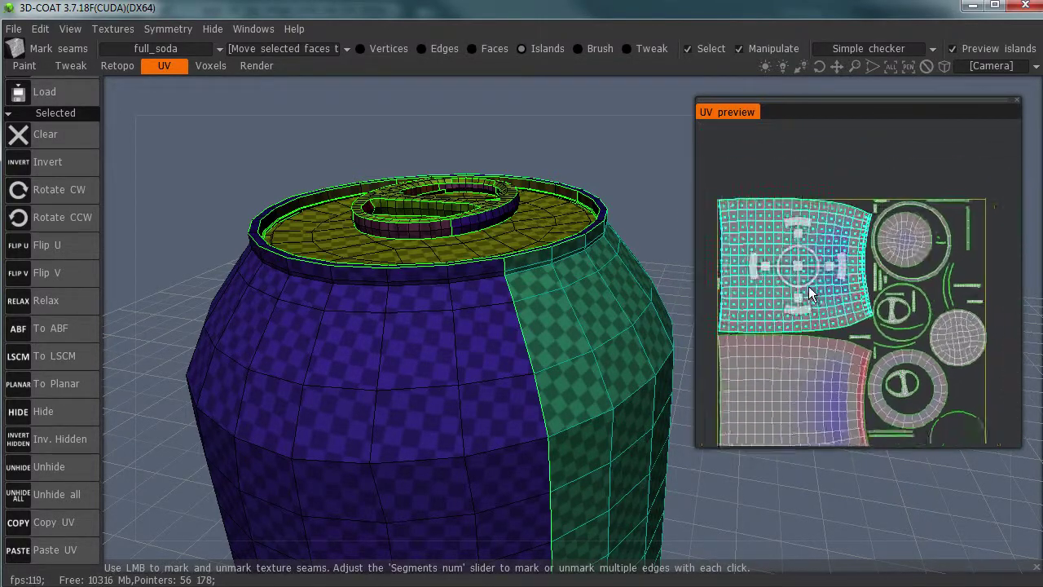
scroll(809, 290, "up", 1)
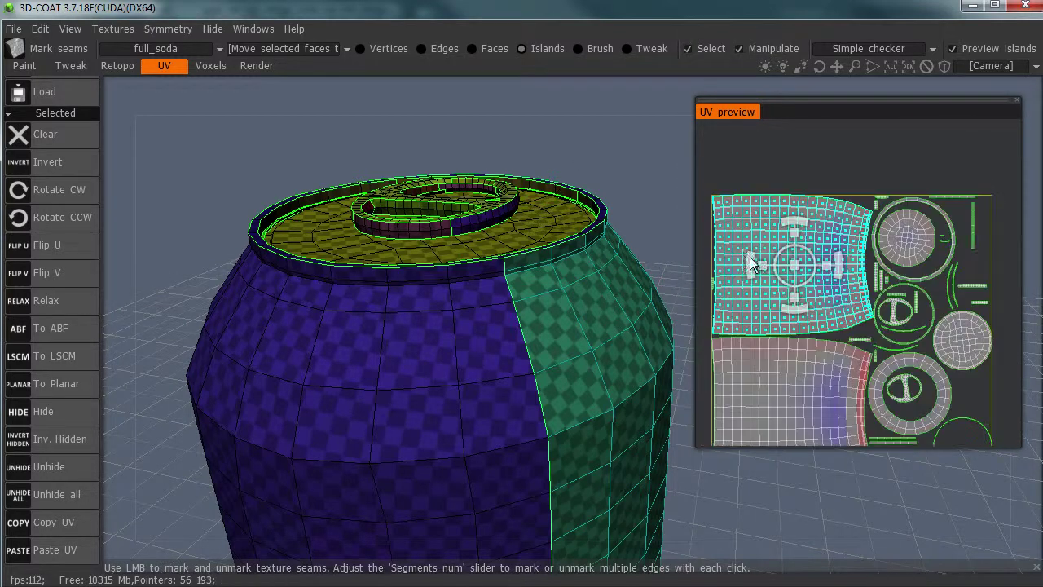
left_click_drag(810, 251, 549, 361)
key("ctrl+z")
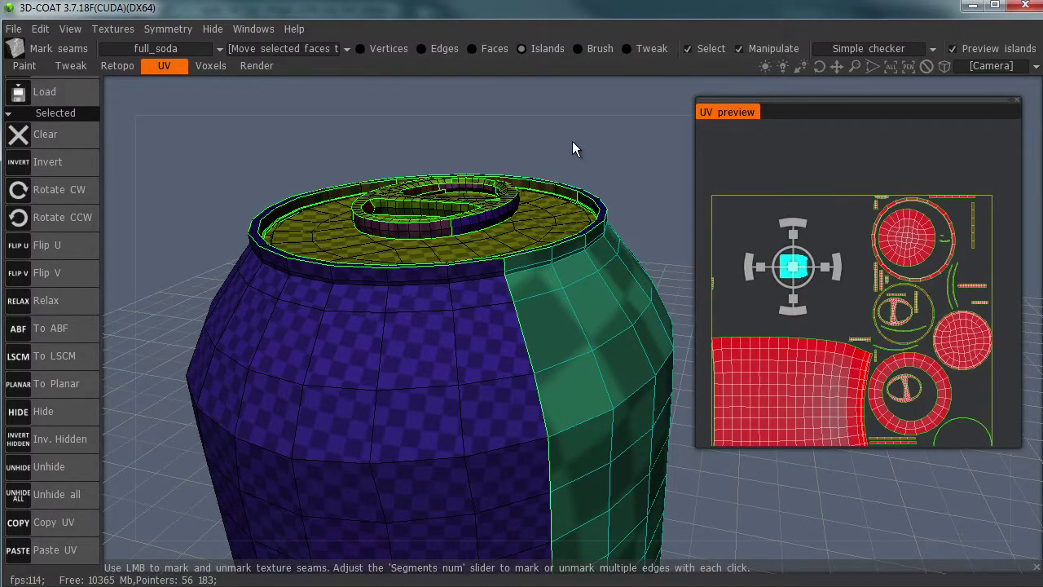
- Even out the scale of all UV islands with Auto Scale and repack the layout
scroll(572, 141, "down", 3)
scroll(510, 233, "up", 1)
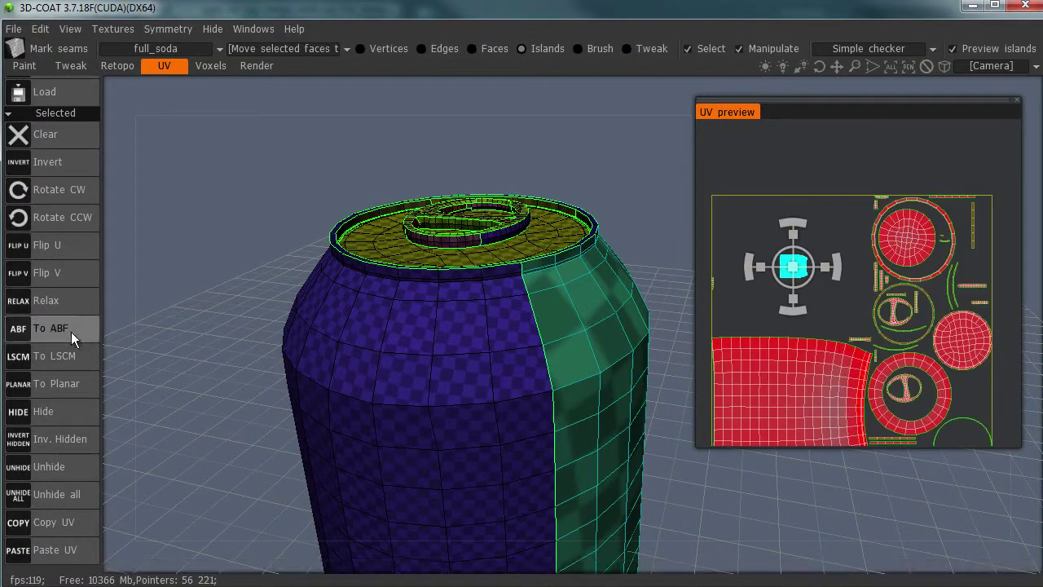
scroll(60, 453, "up", 8)
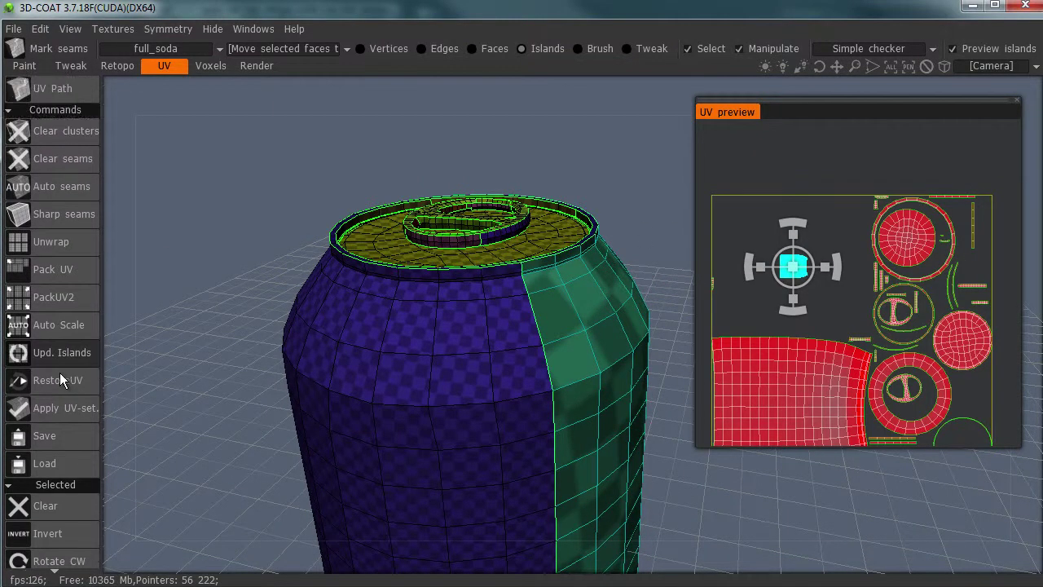
scroll(60, 372, "up", 3)
left_click(57, 395)
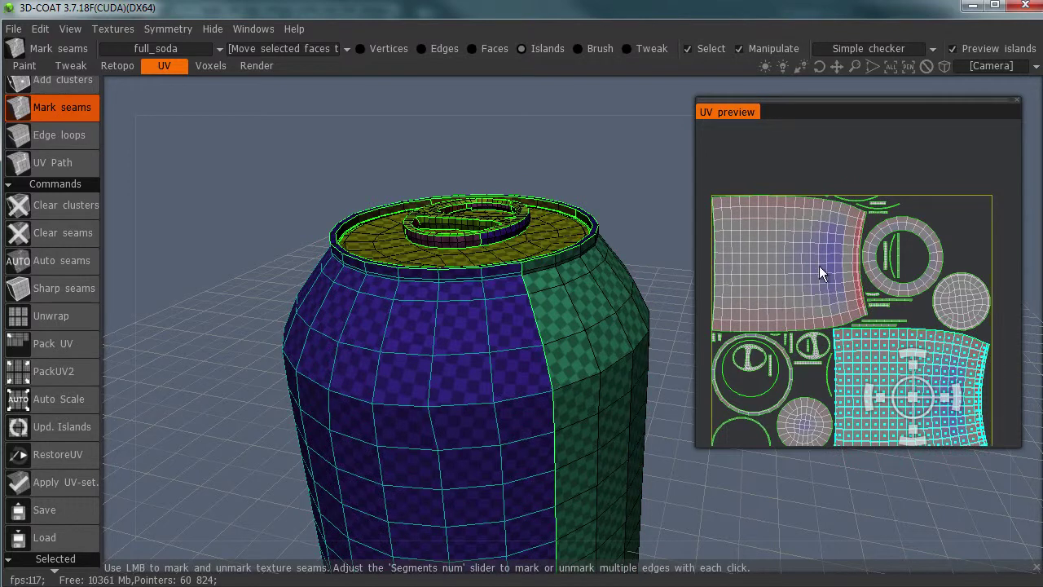
- Relax the UV islands of the blue and the green body halves to reduce their stretching
scroll(818, 274, "up", 2)
left_click_drag(61, 428, 68, 190)
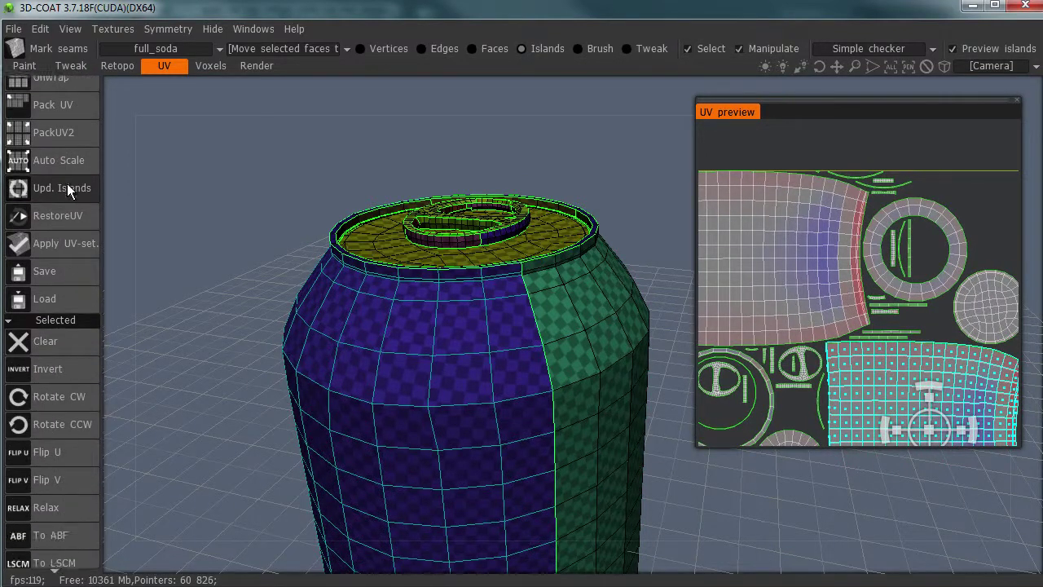
scroll(61, 212, "down", 3)
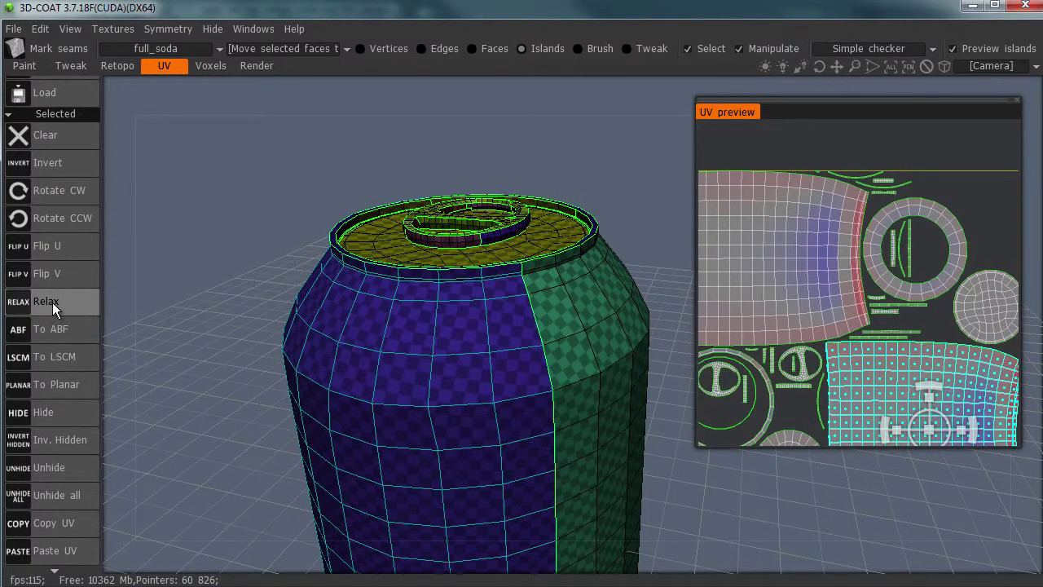
left_click(49, 304)
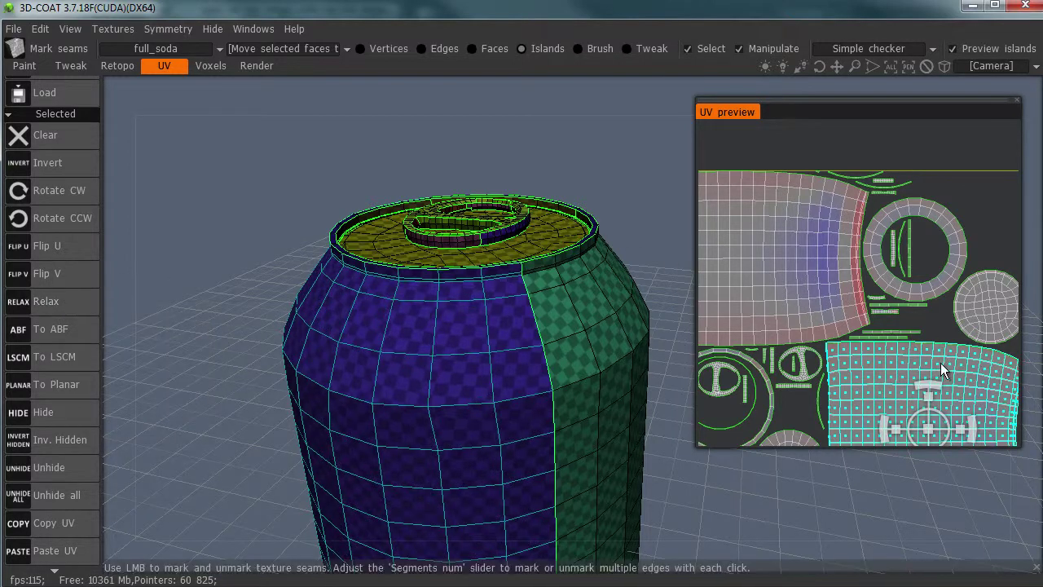
middle_click_drag(927, 205, 914, 142)
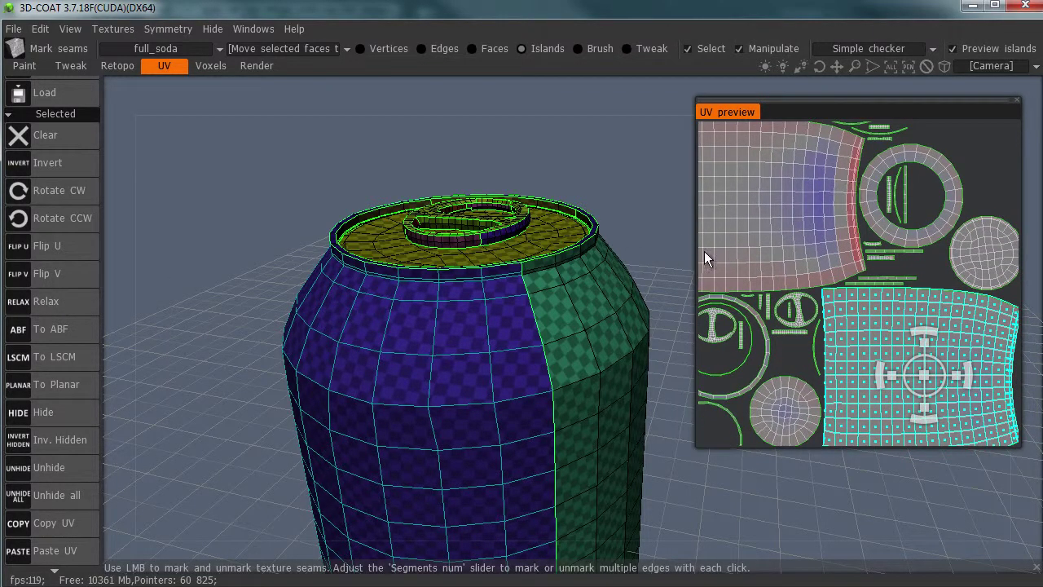
left_click_drag(501, 346, 502, 289, "alt")
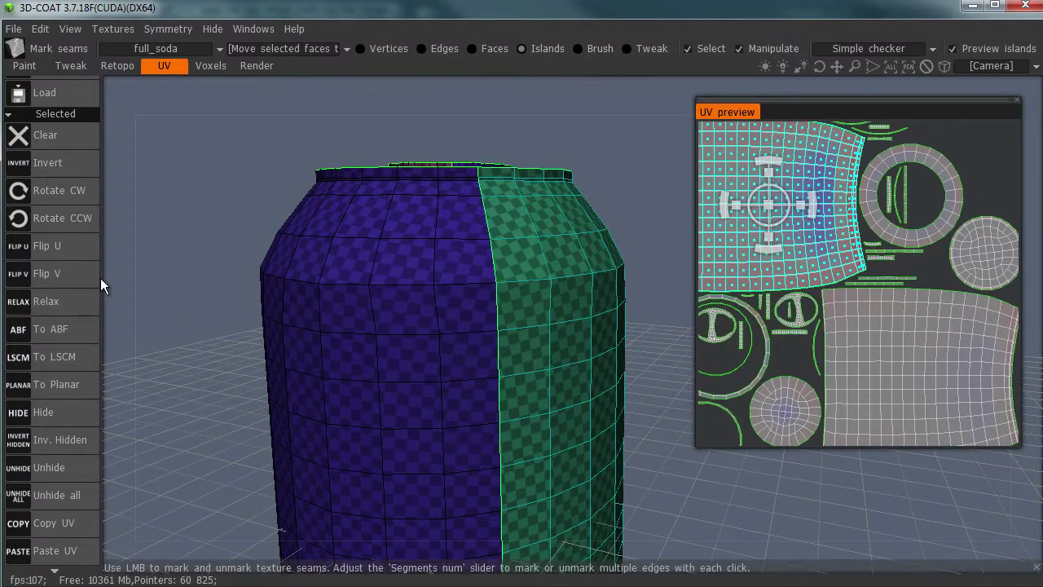
left_click(62, 298)
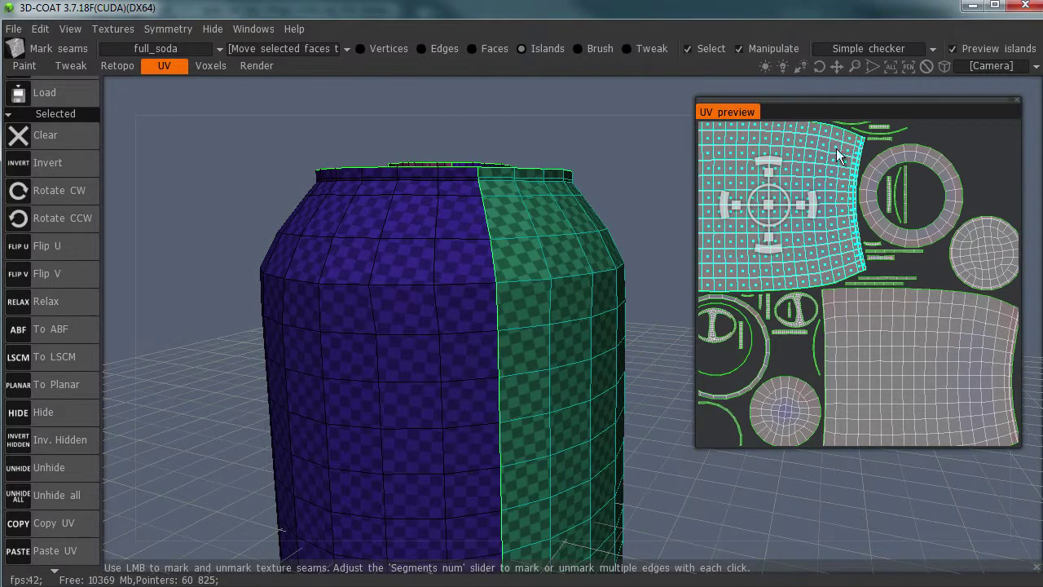
- Relax the wide ring's UV island and the disk island beside the lower body half
left_click(940, 161)
scroll(477, 321, "down", 3)
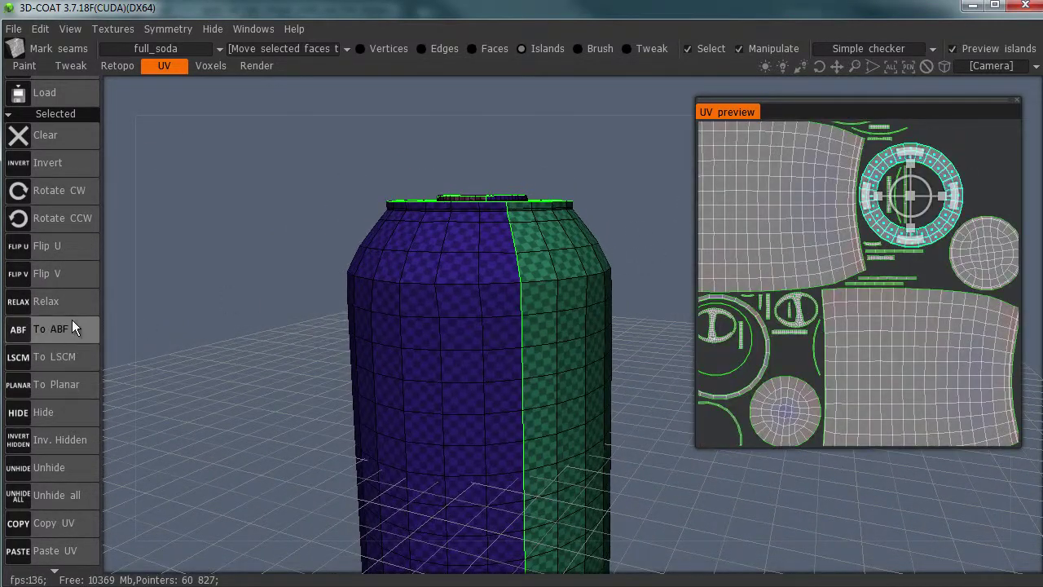
left_click(67, 303)
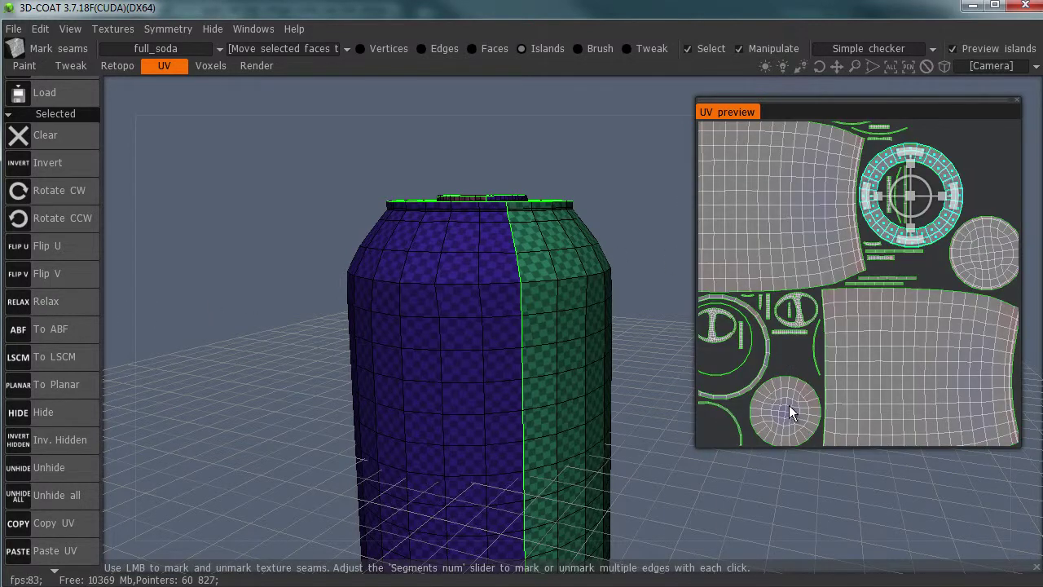
left_click(788, 411)
left_click(69, 304)
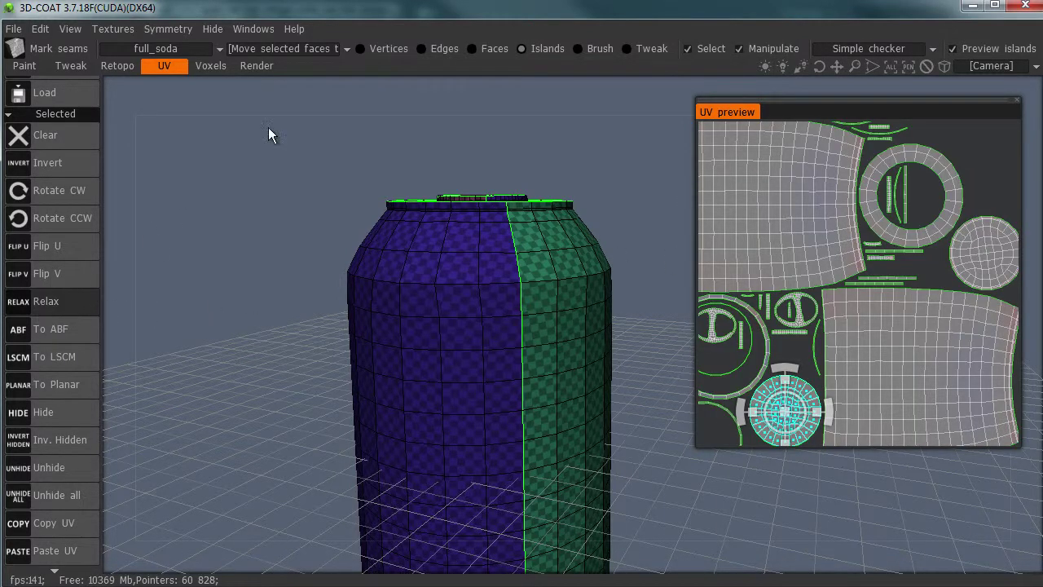
- Apply the finished UV set to the soda can model
right_click_drag(767, 300, 703, 303)
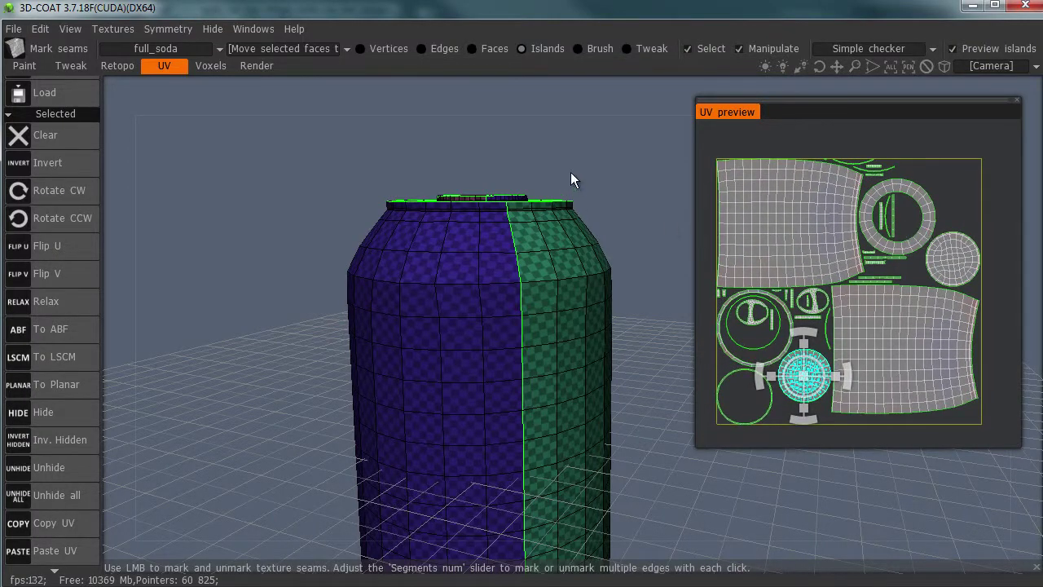
left_click_drag(612, 155, 524, 146)
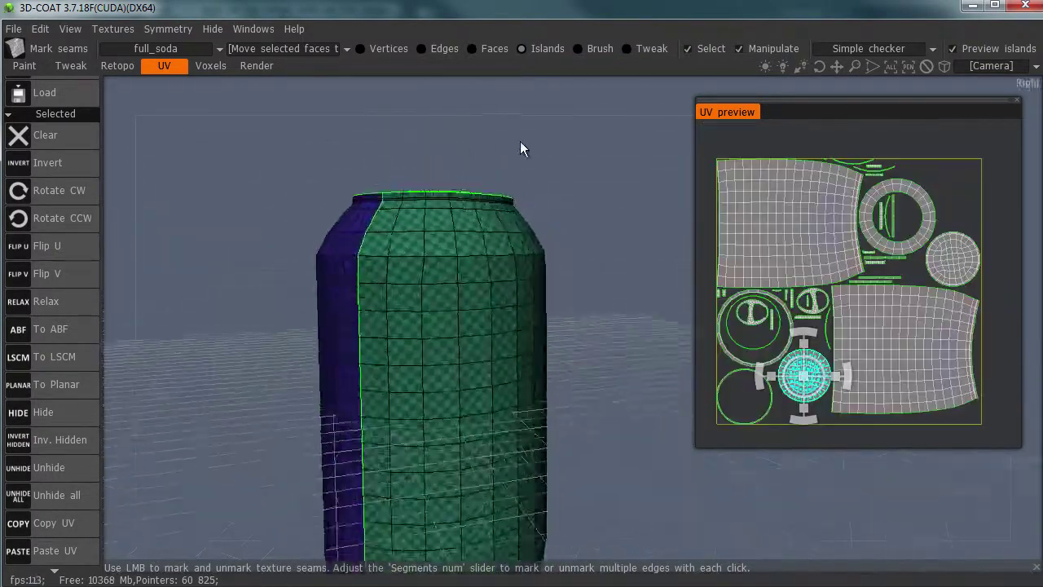
scroll(55, 327, "up", 7)
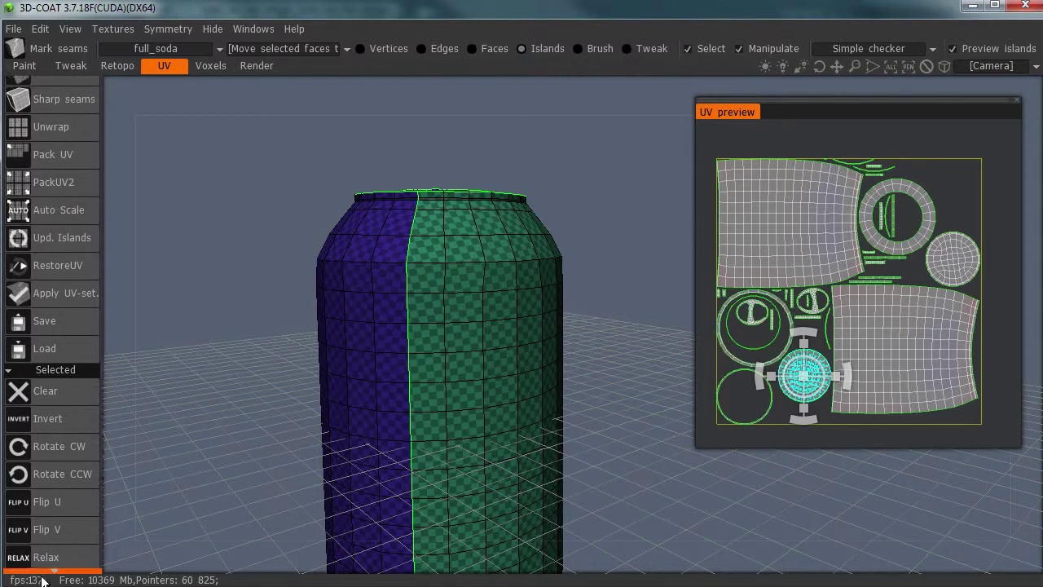
scroll(58, 451, "up", 4)
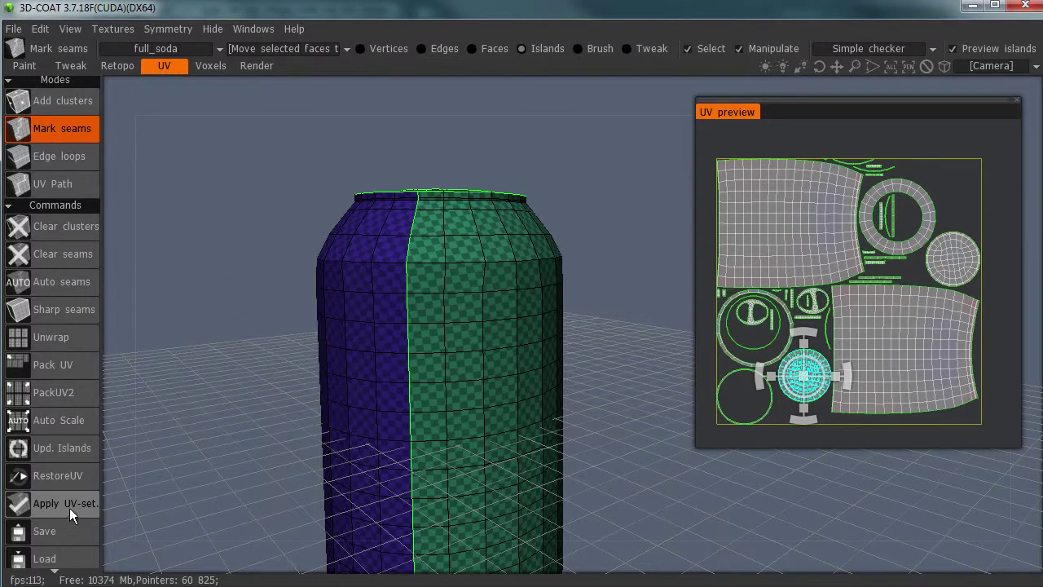
left_click(69, 508)
left_click(425, 333)
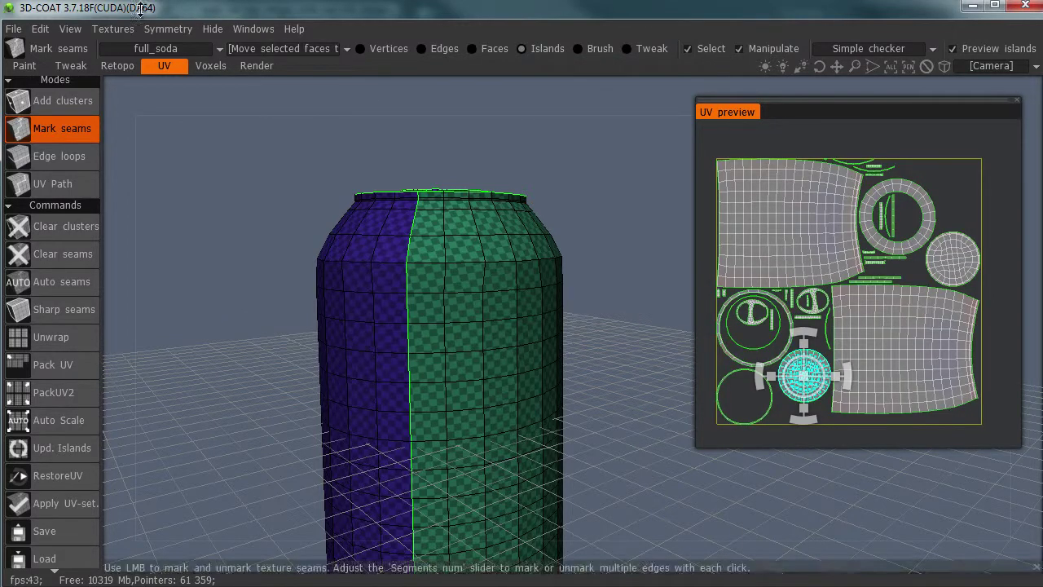
- Start exporting the model as an OBJ named full_soda_can_final in the soda_can folder
left_click(13, 29)
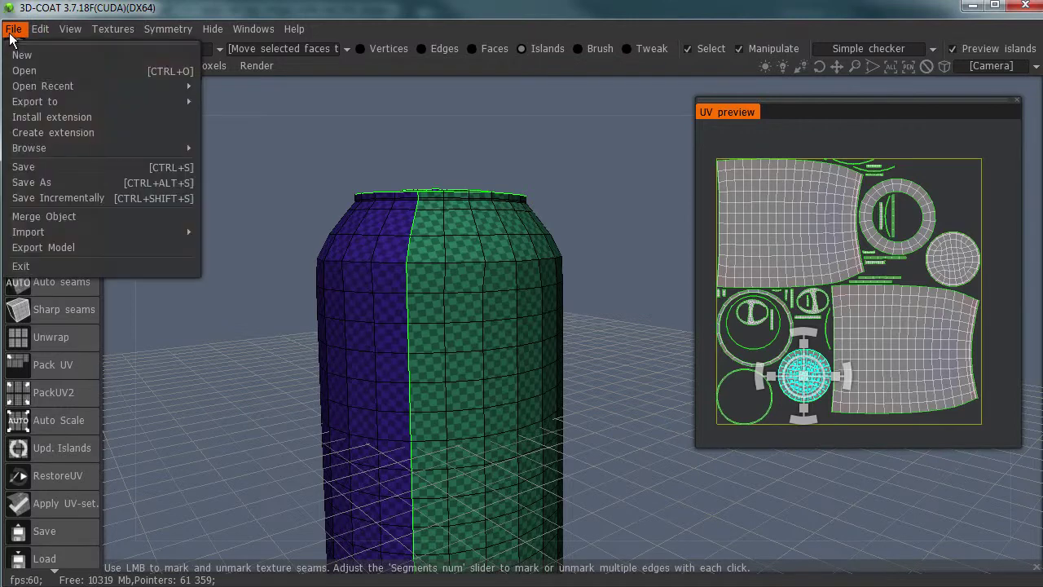
left_click(108, 250)
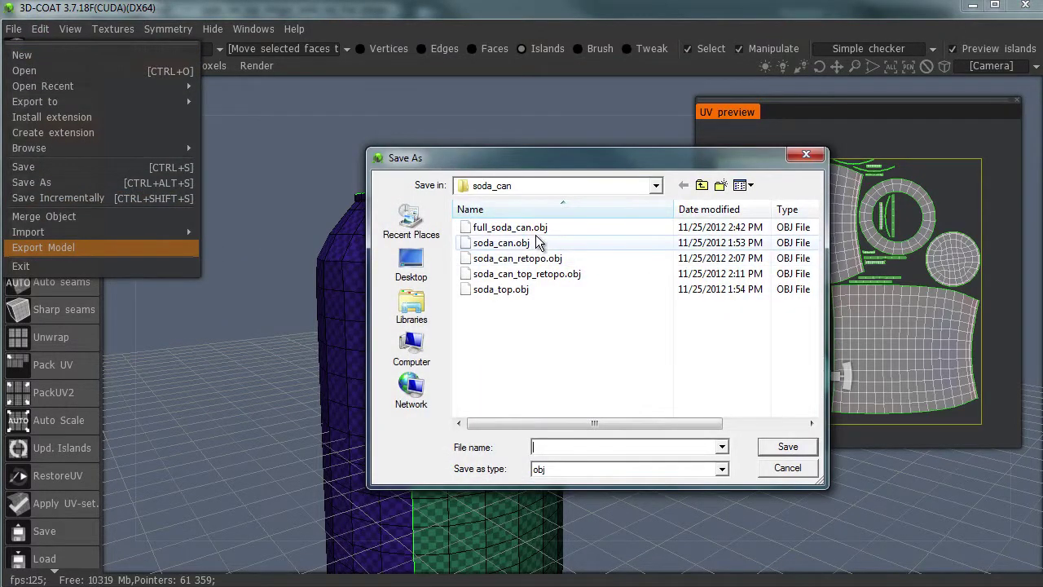
left_click(558, 231)
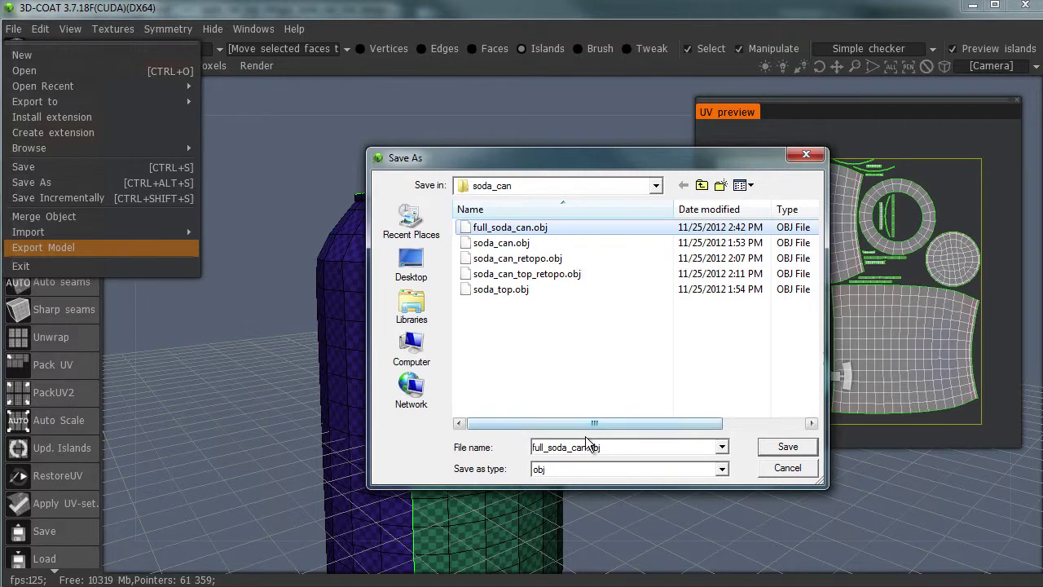
left_click(617, 446)
left_click(632, 448)
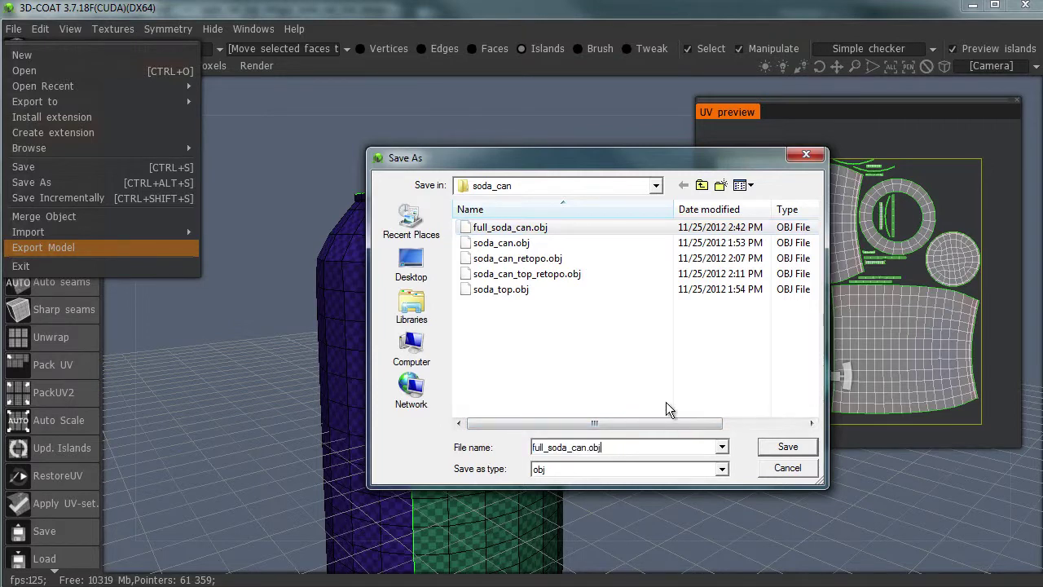
key("BackSpace")
key("BackSpace")
key("BackSpace")
key("BackSpace")
type("_final")
key("Return")
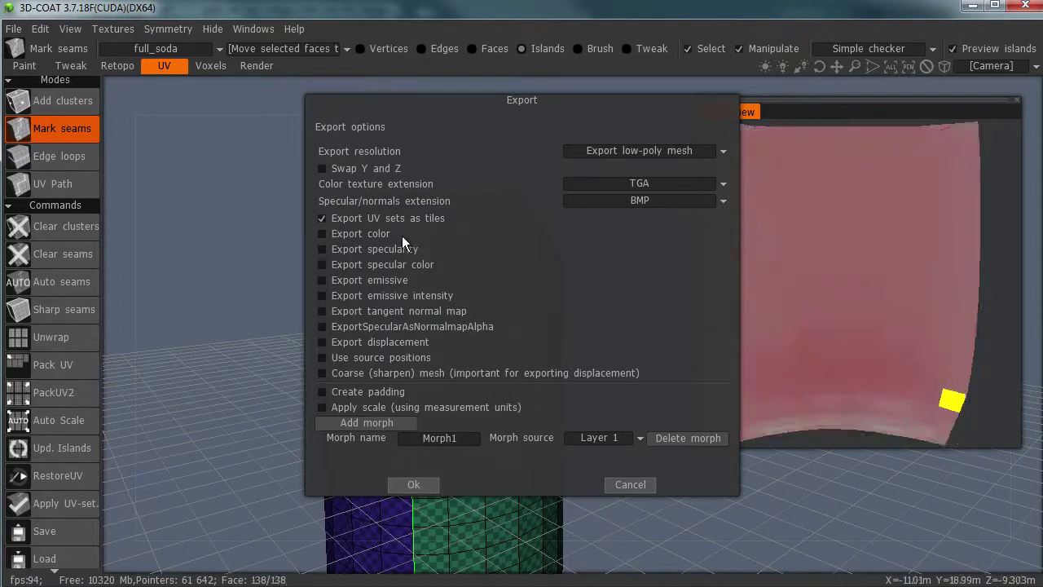
- Export the low-poly mesh with UV sets as tiles and all texture maps, including color, left out
left_click(377, 234)
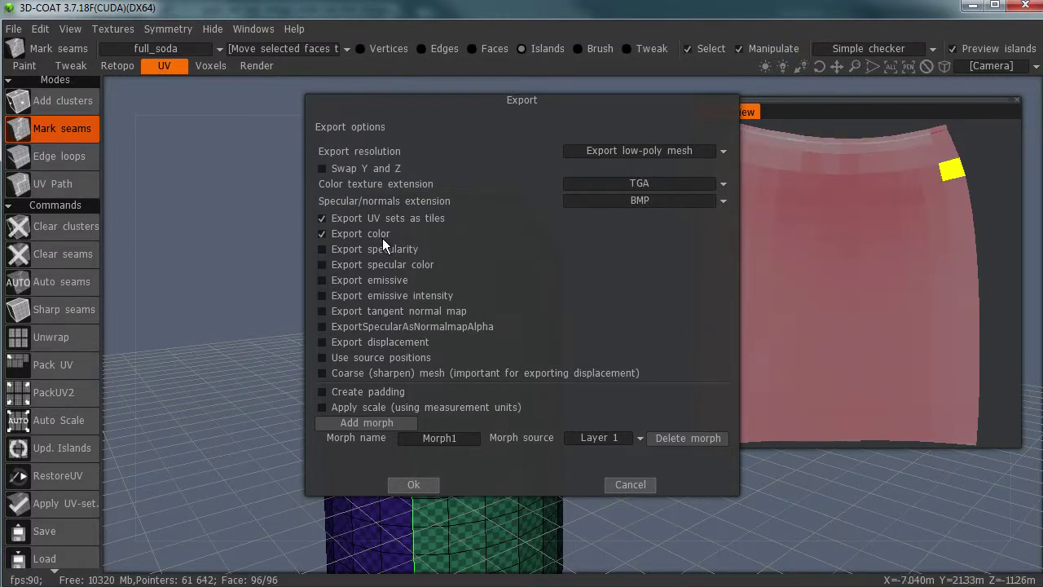
left_click(379, 236)
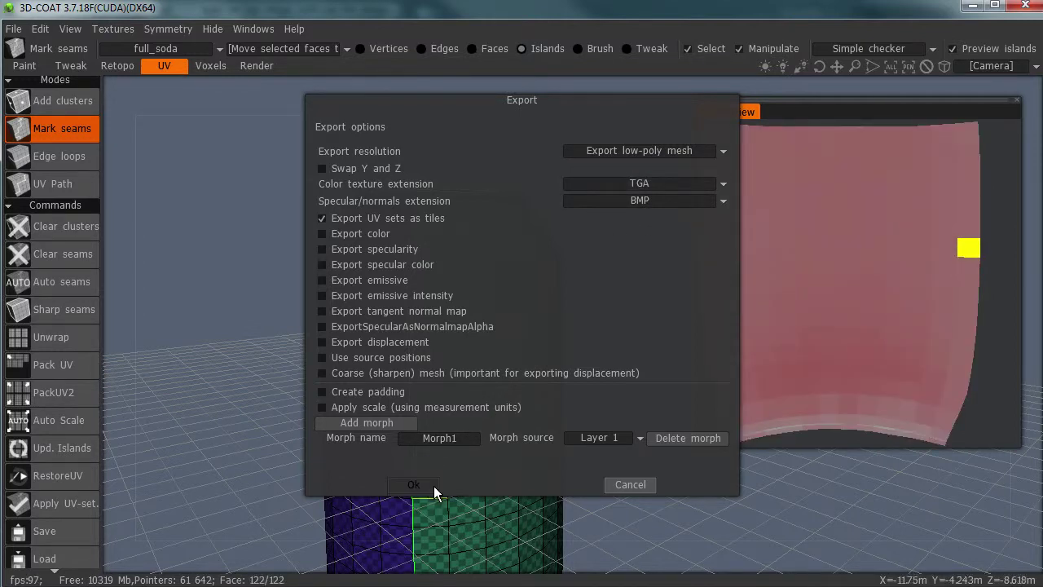
left_click(432, 486)
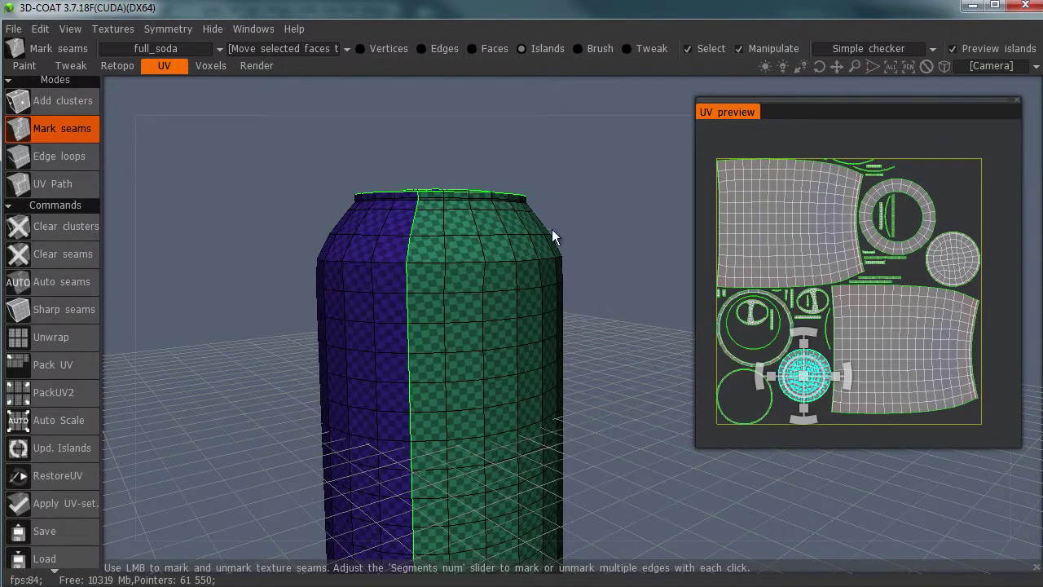
- Switch to Maya and import full_soda_can_final.obj into the scene with the two existing cans
mouse_move(581, 584)
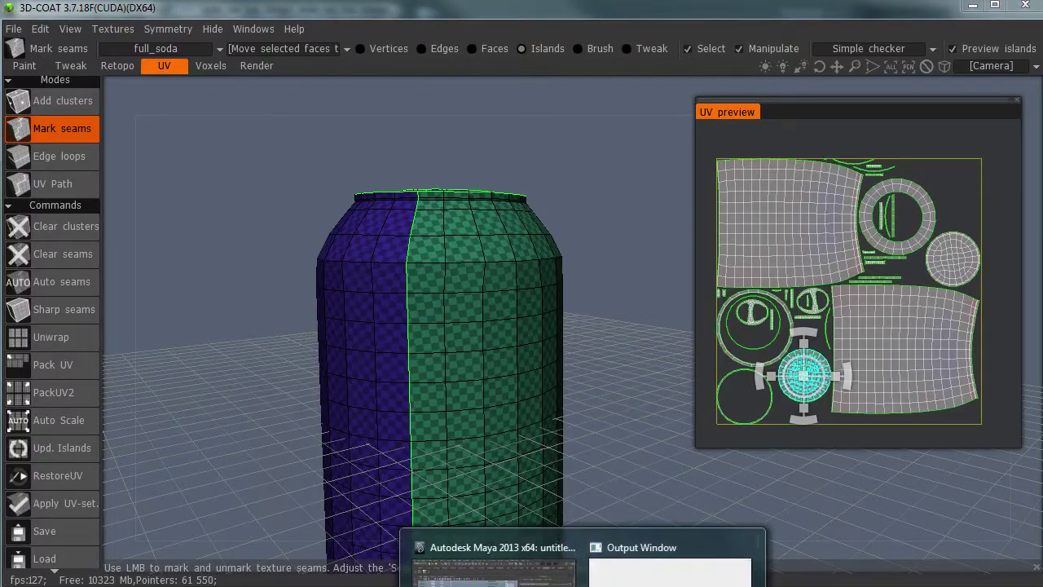
left_click(494, 563)
left_click(500, 277)
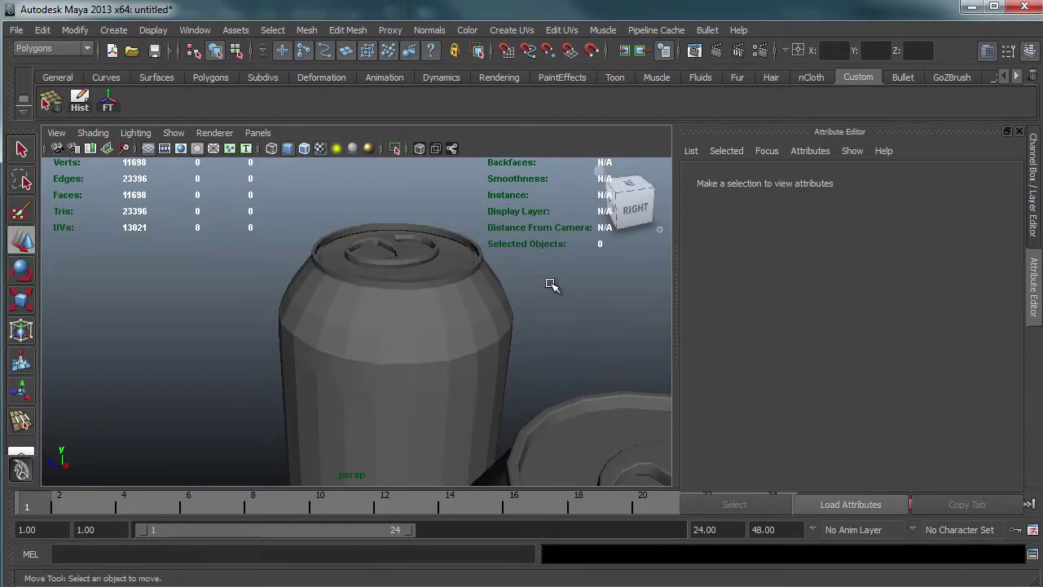
left_click_drag(508, 282, 374, 310, "alt")
right_click_drag(374, 310, 284, 299, "alt")
left_click_drag(218, 263, 484, 447)
left_click_drag(328, 297, 424, 272)
left_click(359, 272)
left_click_drag(294, 285, 249, 282, "alt")
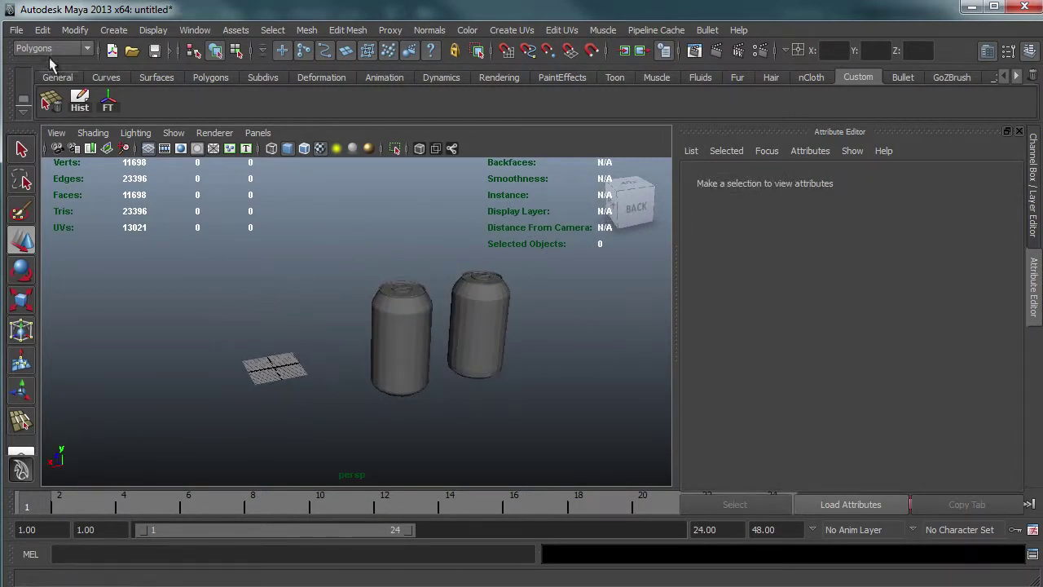
left_click(16, 30)
left_click(68, 166)
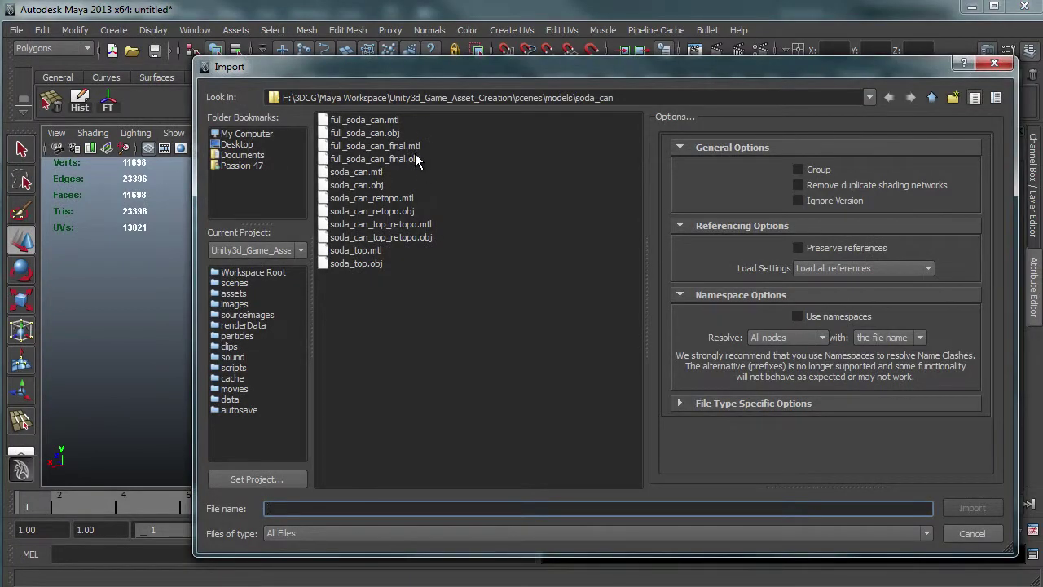
left_click(417, 161)
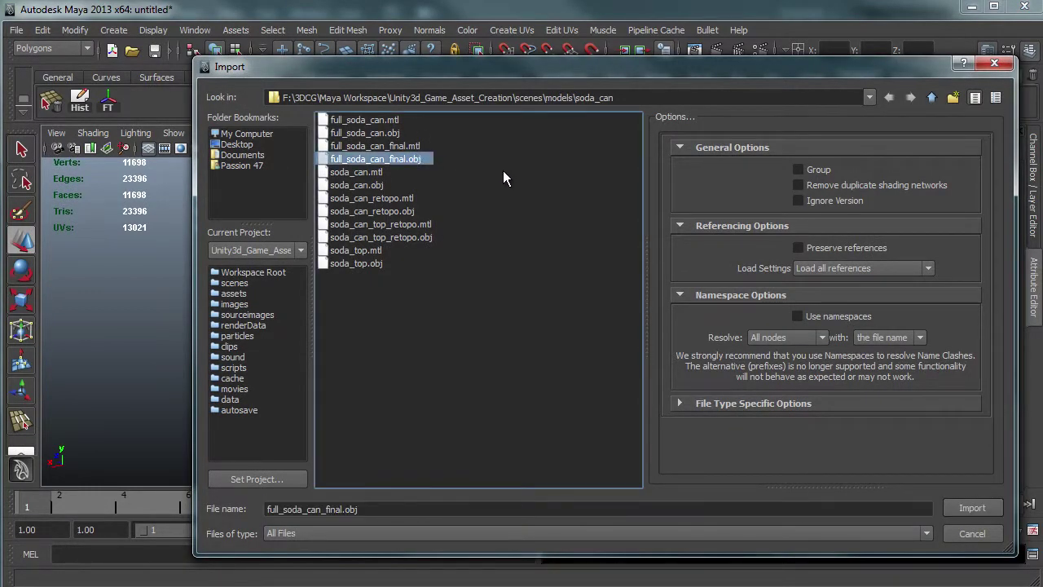
left_click(968, 508)
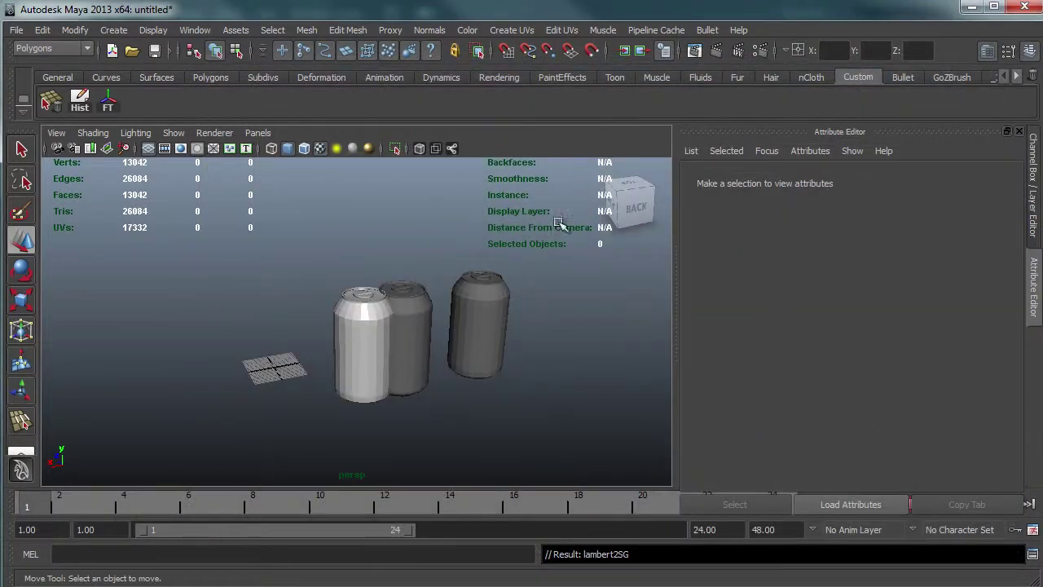
- Move the imported can's body and pull tab together along the X axis, away from the two older cans
scroll(373, 304, "up", 5)
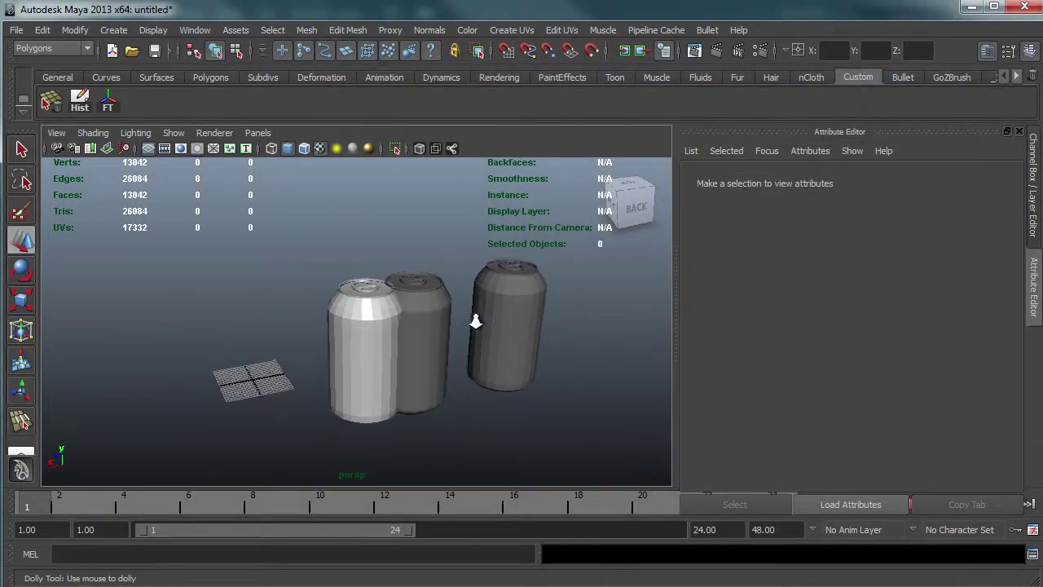
left_click(373, 308)
left_click(377, 273, "shift")
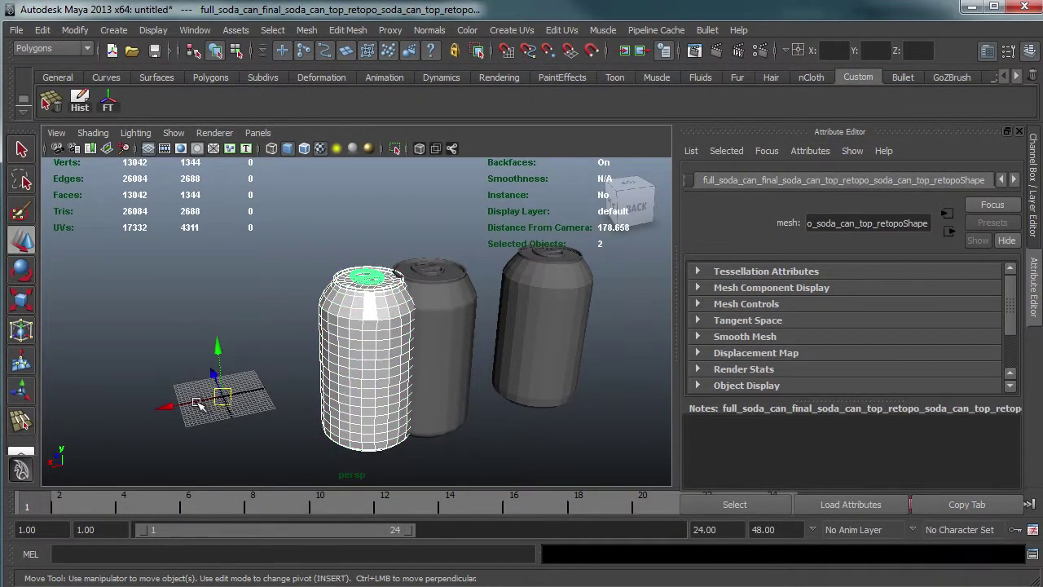
left_click_drag(197, 402, 53, 444)
middle_click_drag(387, 332, 512, 305, "alt")
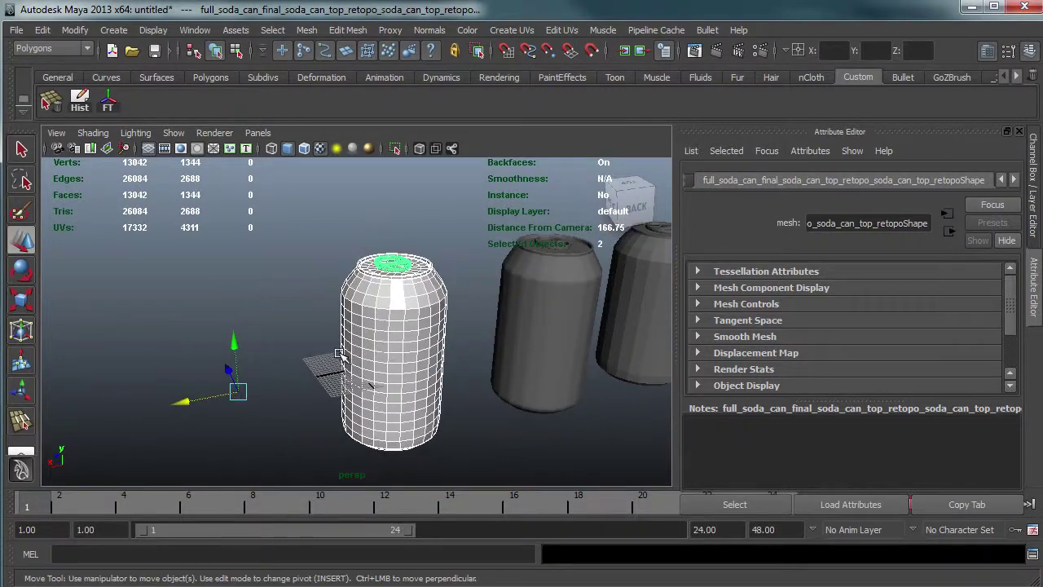
right_click_drag(369, 339, 501, 306, "alt")
left_click_drag(163, 428, 95, 444)
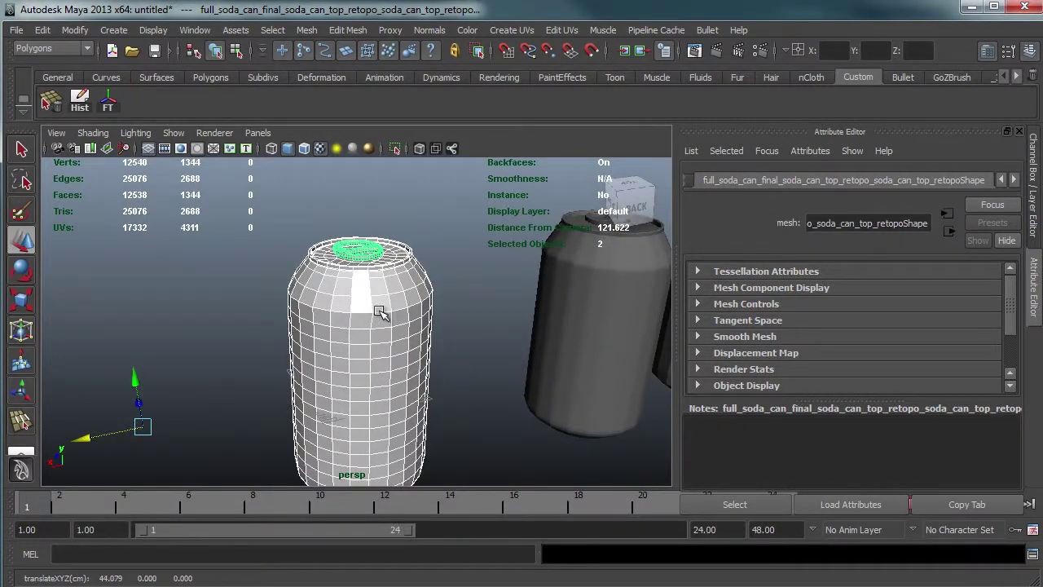
- Assign a new Lambert material to the imported can's body and pull tab and name it full_soda_can
right_click_drag(378, 313, 383, 541)
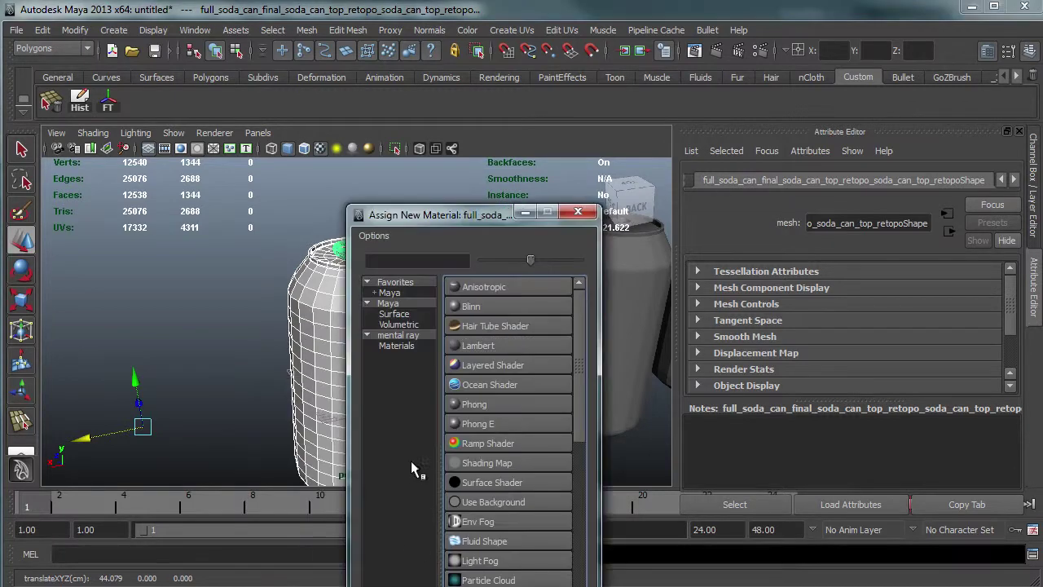
left_click(479, 345)
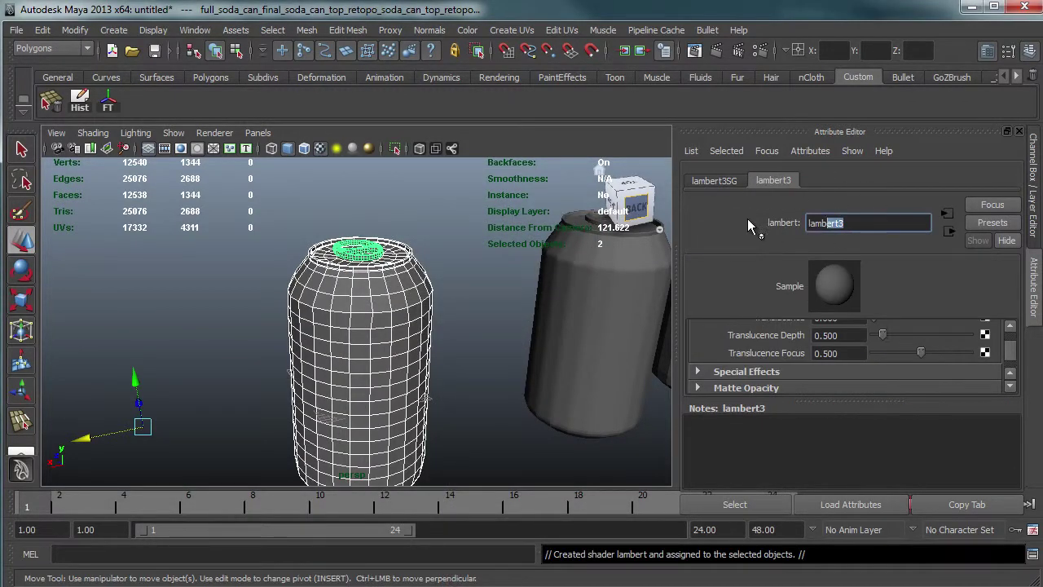
type("soda_")
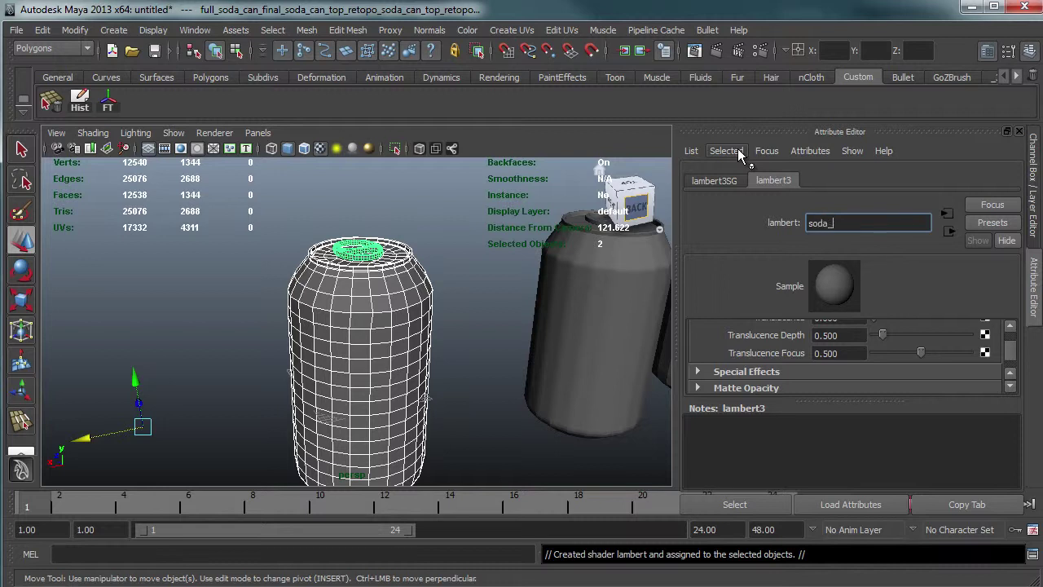
type("can1")
key("Return")
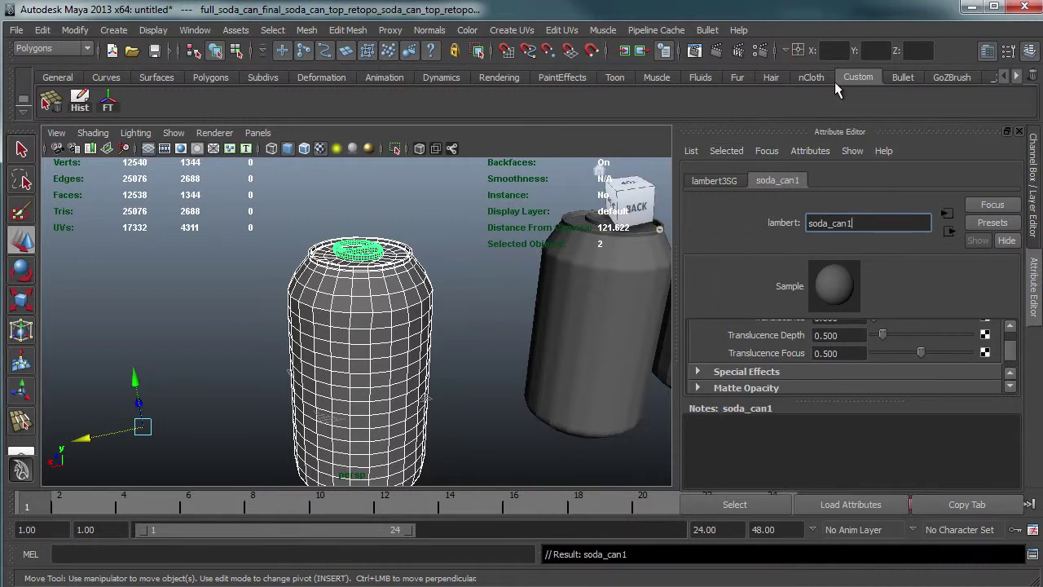
key("BackSpace")
type("full_")
key("Return")
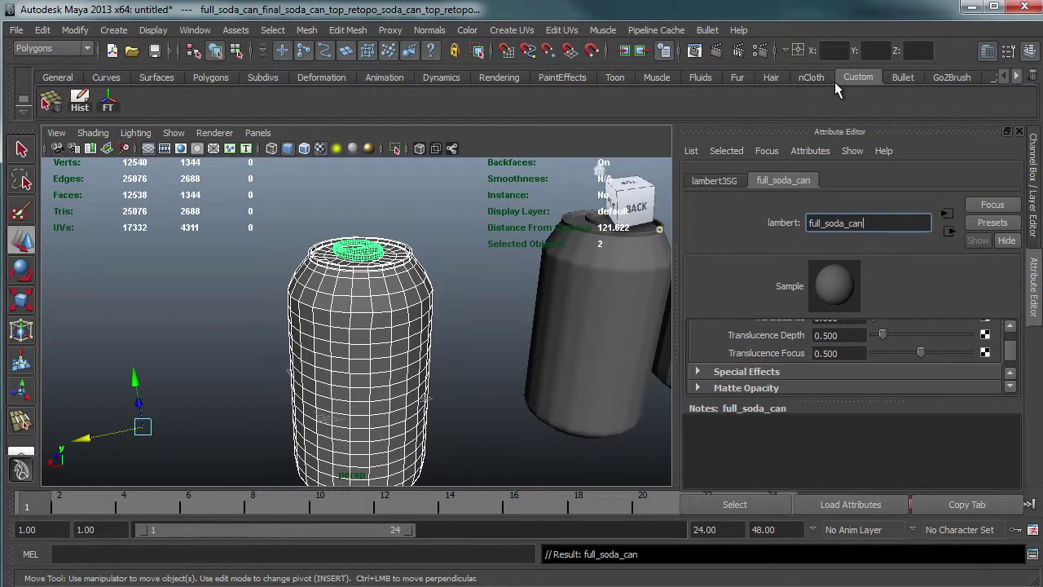
- Select the imported can's body and, in the front view, move its pivot to the centre of the can's base
left_click(443, 236)
left_click(371, 247)
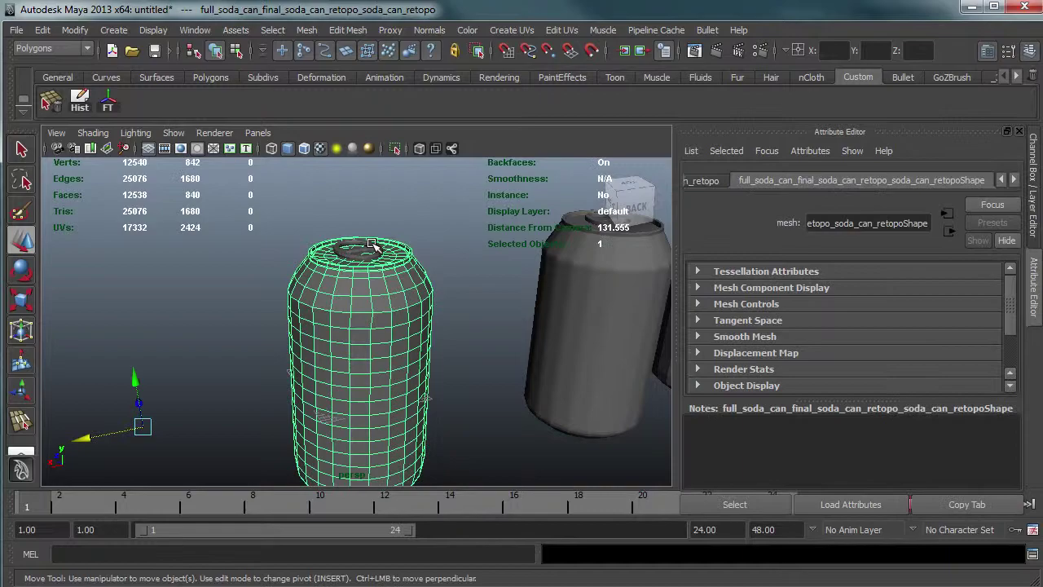
left_click(371, 273)
left_click_drag(351, 213, 414, 279)
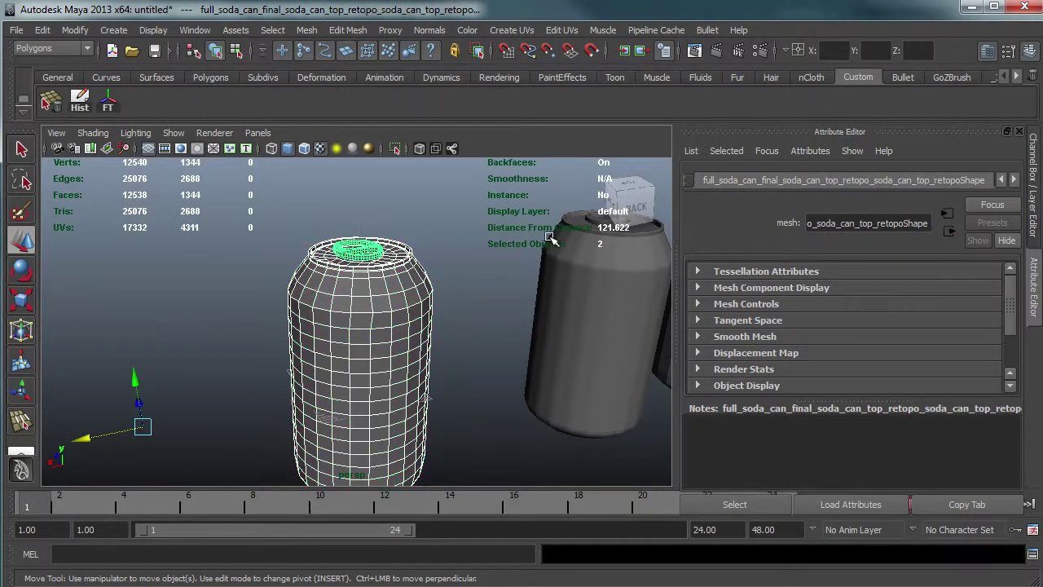
key("space")
key("space")
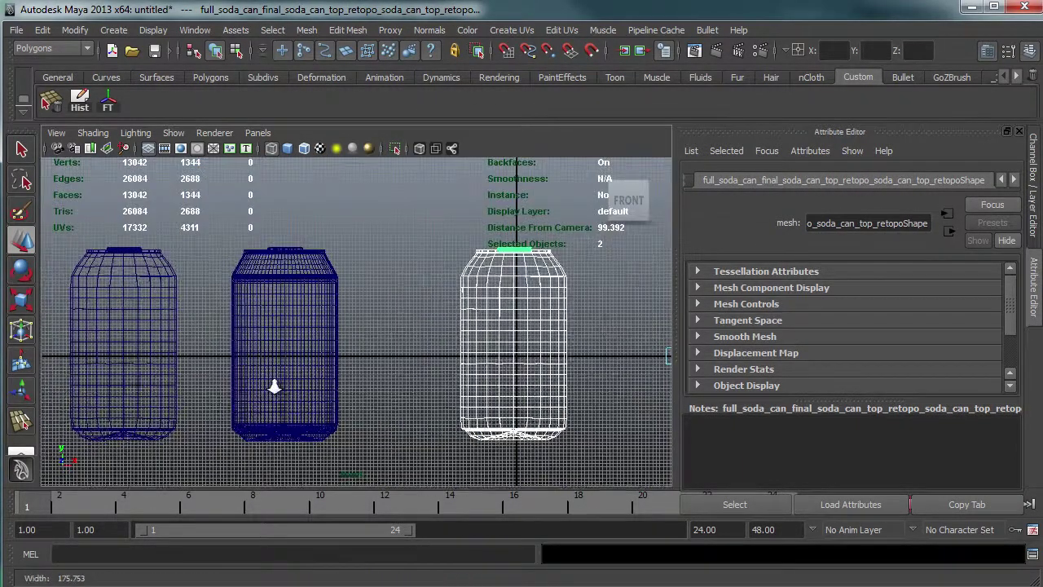
middle_click_drag(392, 334, 309, 371, "alt")
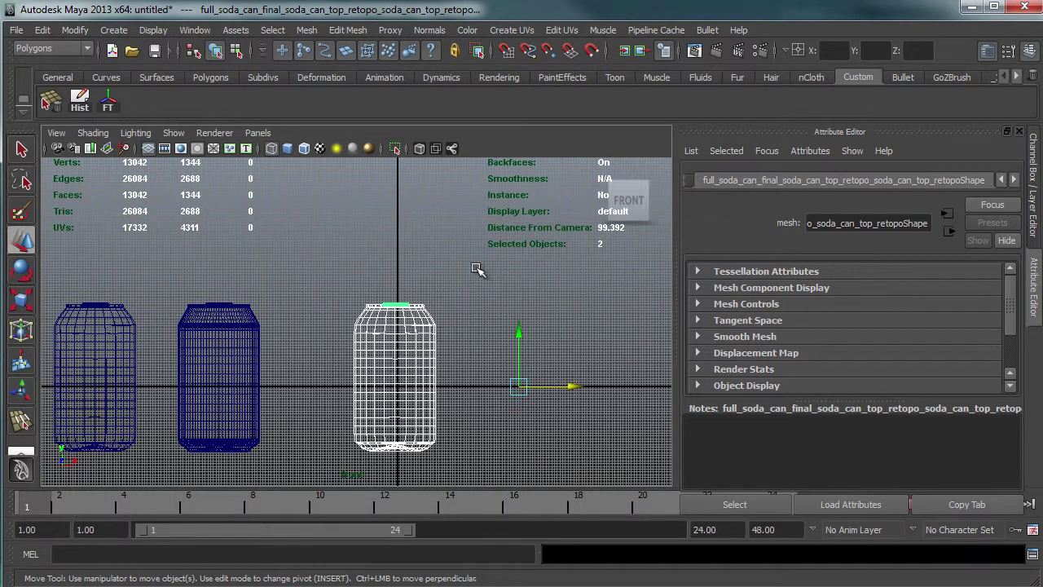
left_click(456, 336)
left_click(427, 337)
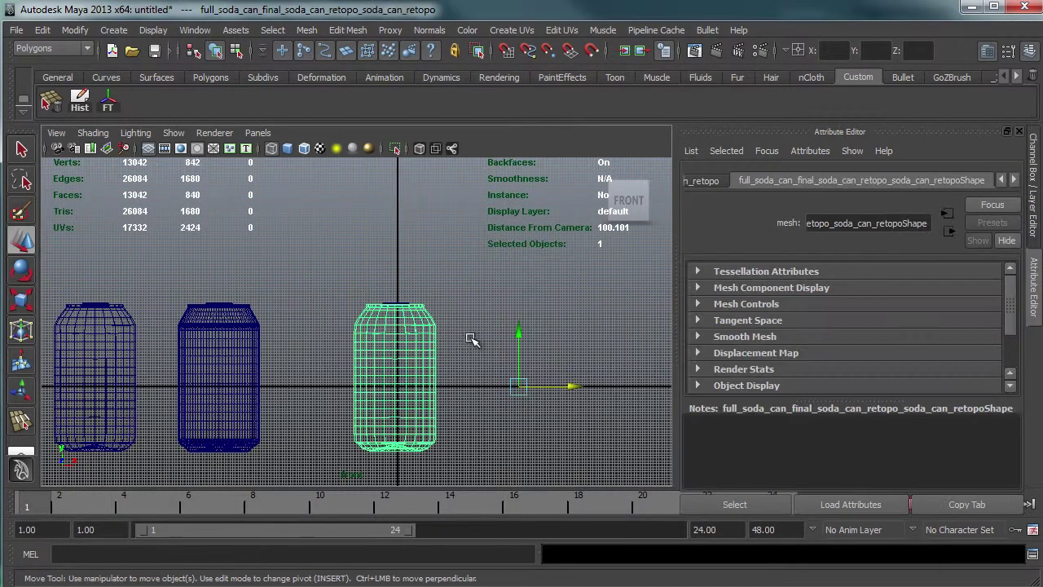
key("Insert")
left_click_drag(564, 390, 440, 391)
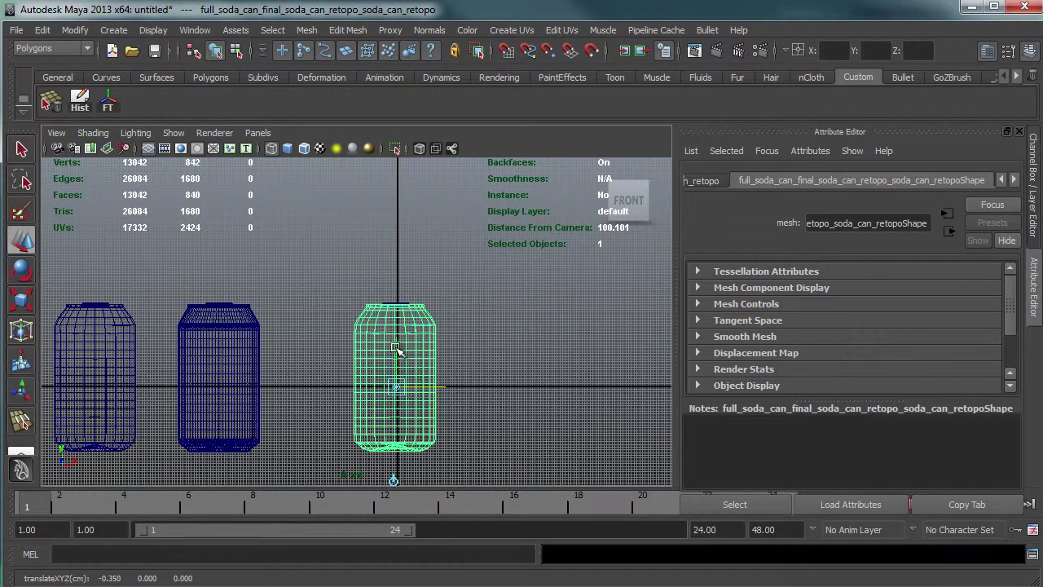
left_click_drag(396, 349, 399, 410)
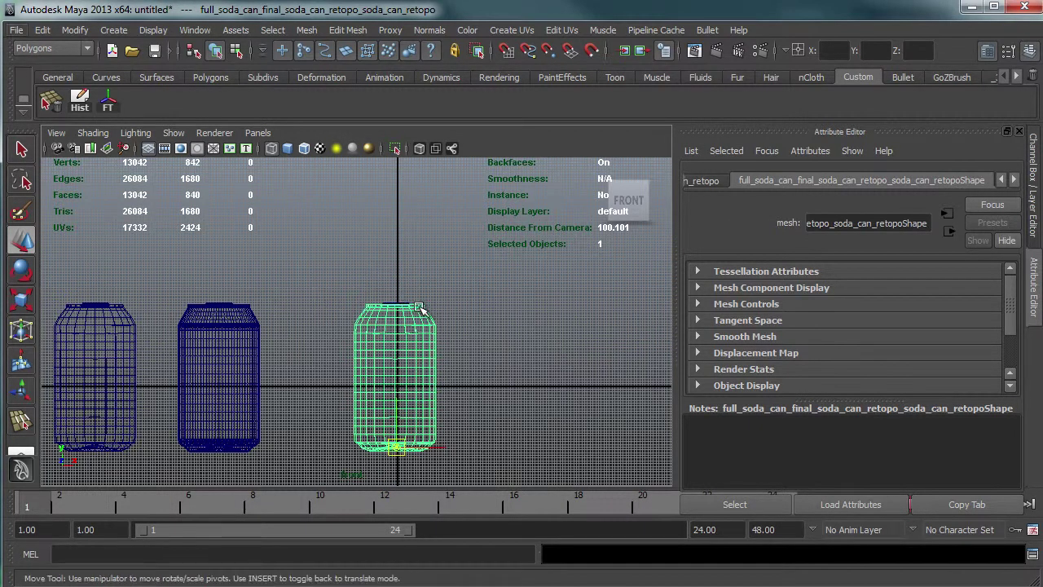
key("Insert")
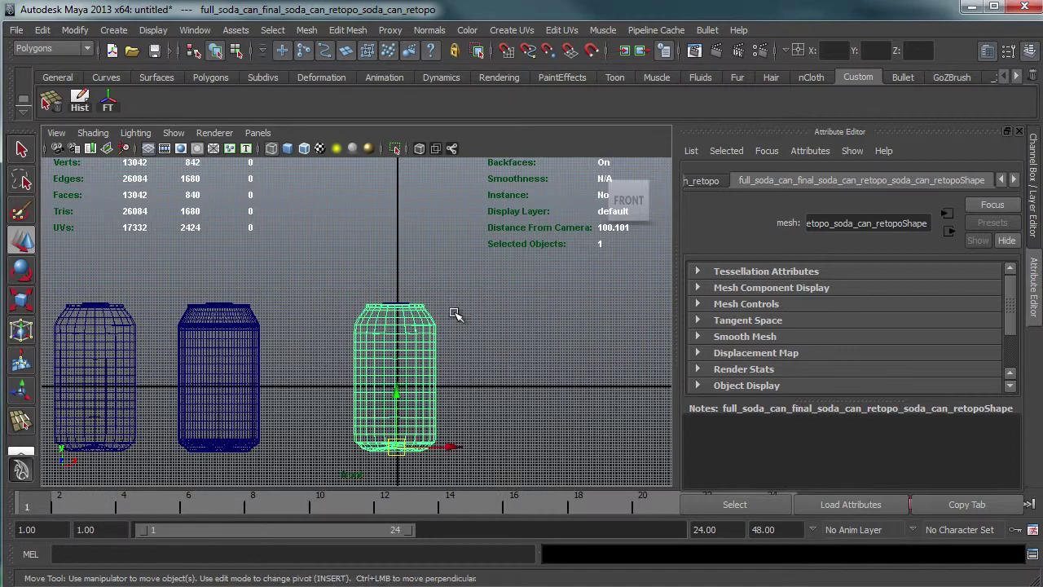
- Select the imported can's pull tab and, in the front view, move its pivot to the centre of the tab
key("space")
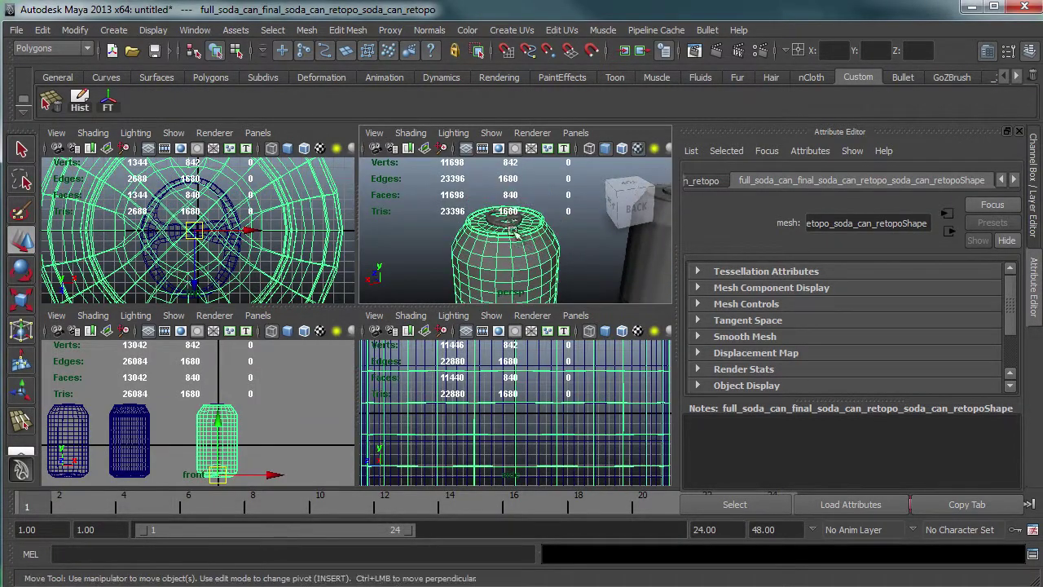
left_click(515, 222)
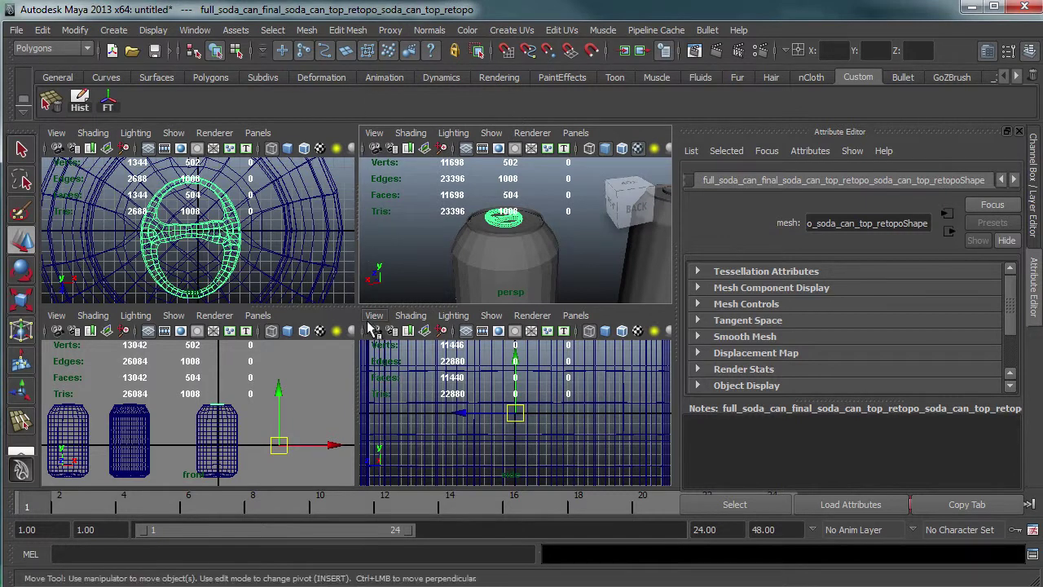
key("Insert")
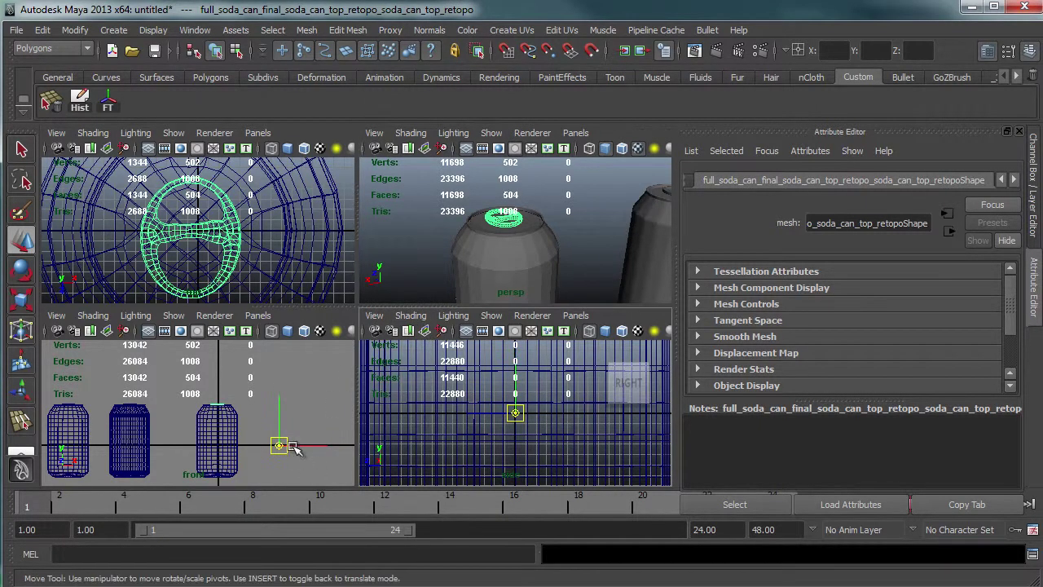
left_click(308, 440)
left_click_drag(314, 450, 258, 446)
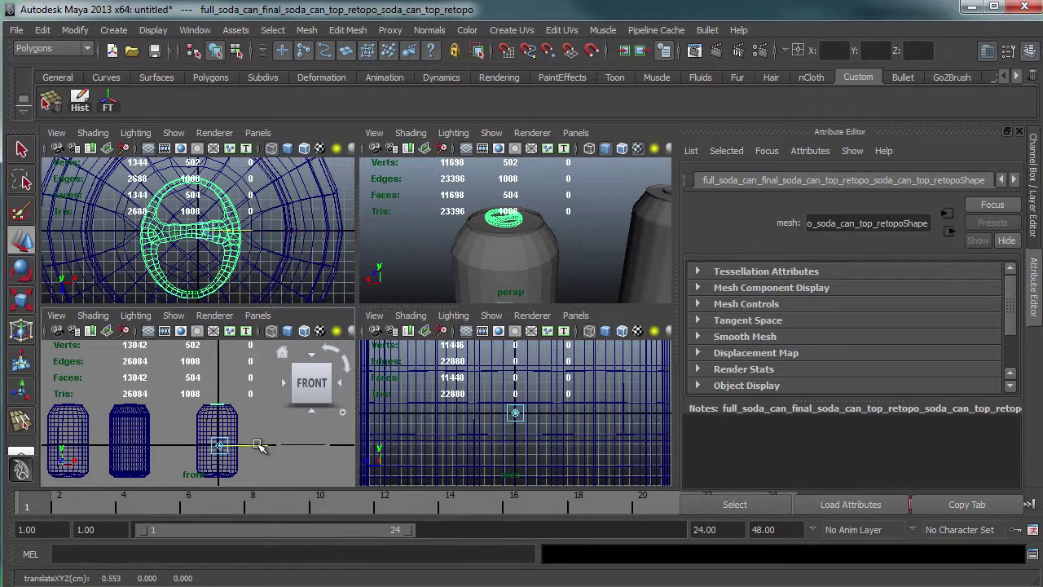
left_click_drag(218, 403, 225, 362)
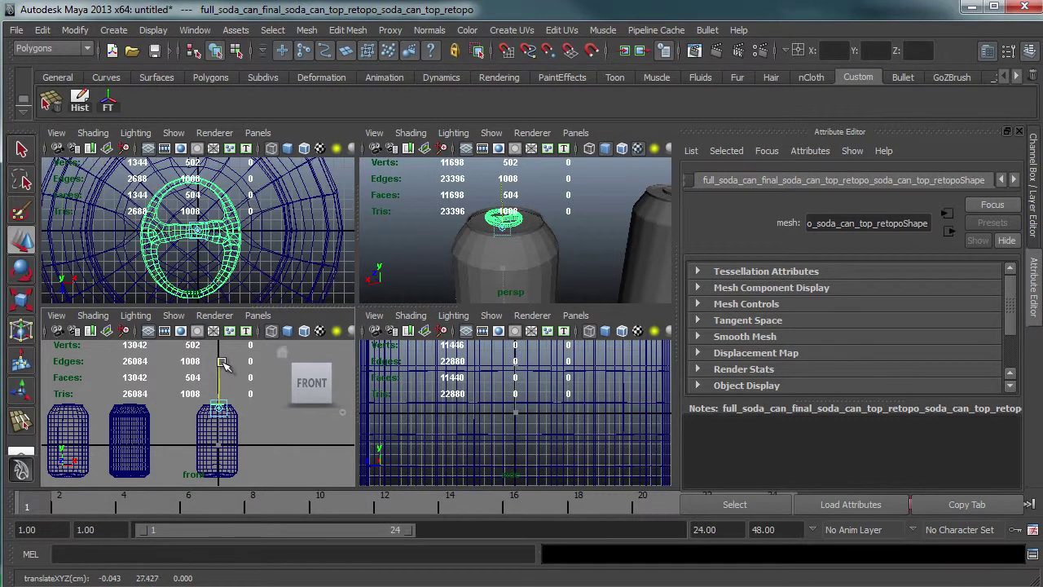
key("space")
scroll(318, 366, "up", 10)
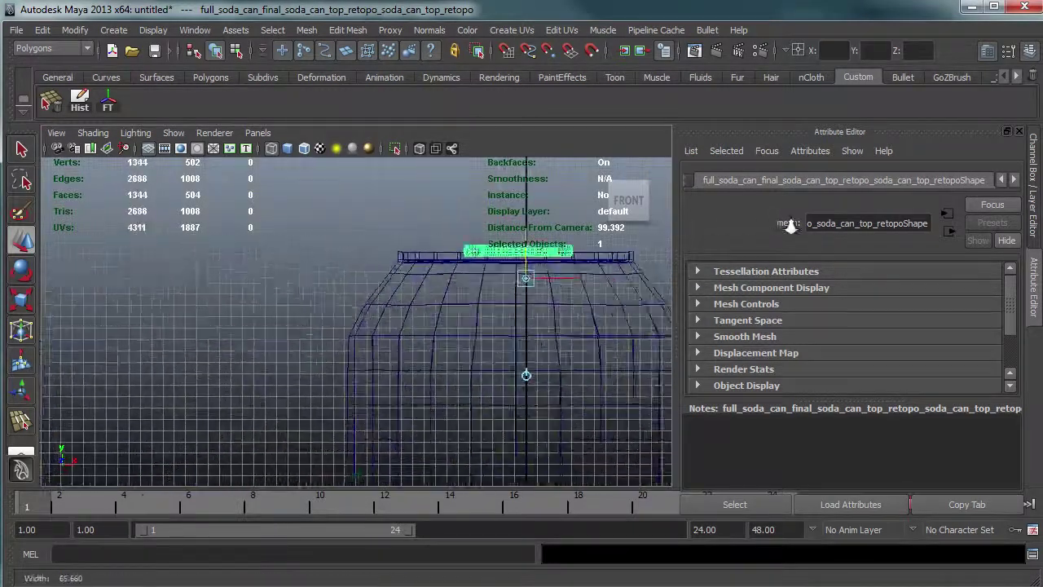
left_click_drag(490, 298, 490, 264)
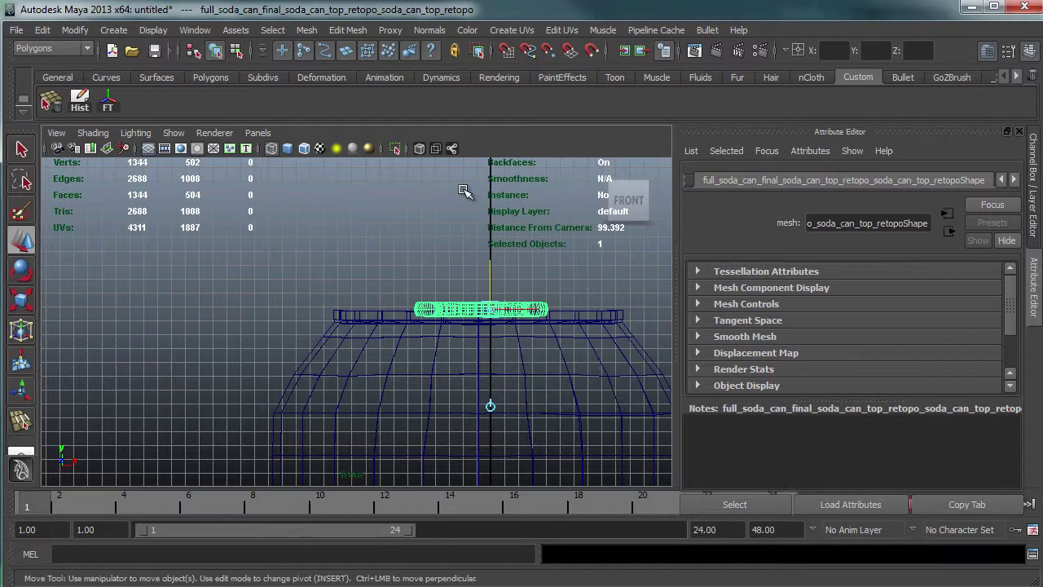
- Select the can's body together with its pull tab and inspect their full UV layout in the UV Texture Editor
key("space")
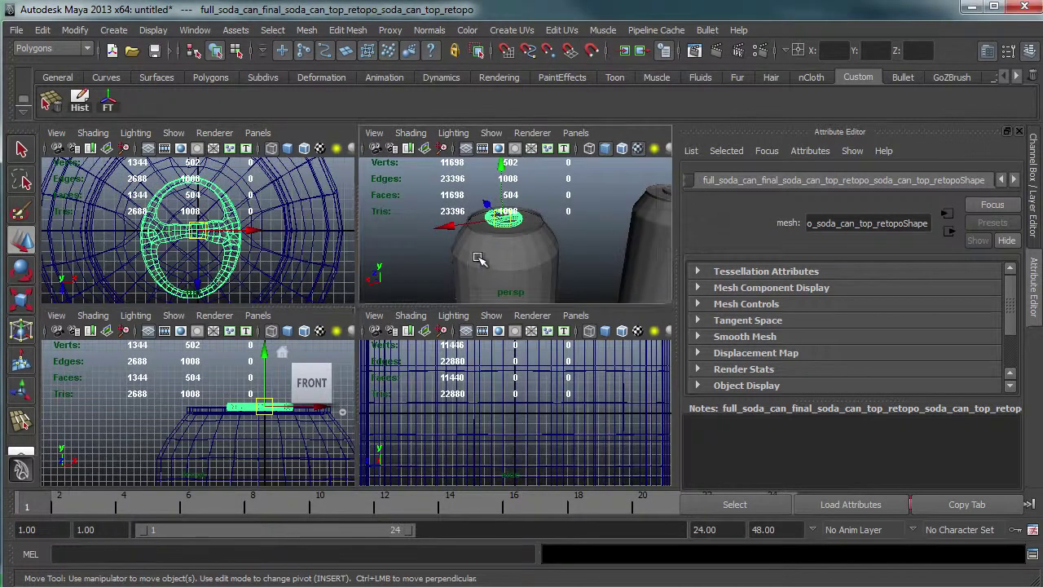
key("space")
left_click(395, 339, "shift")
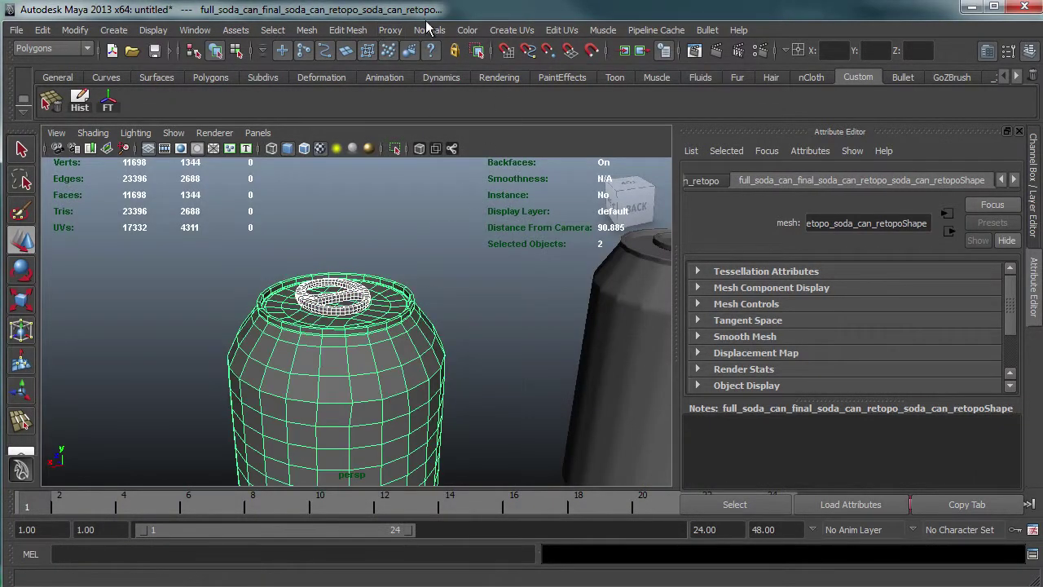
left_click(195, 30)
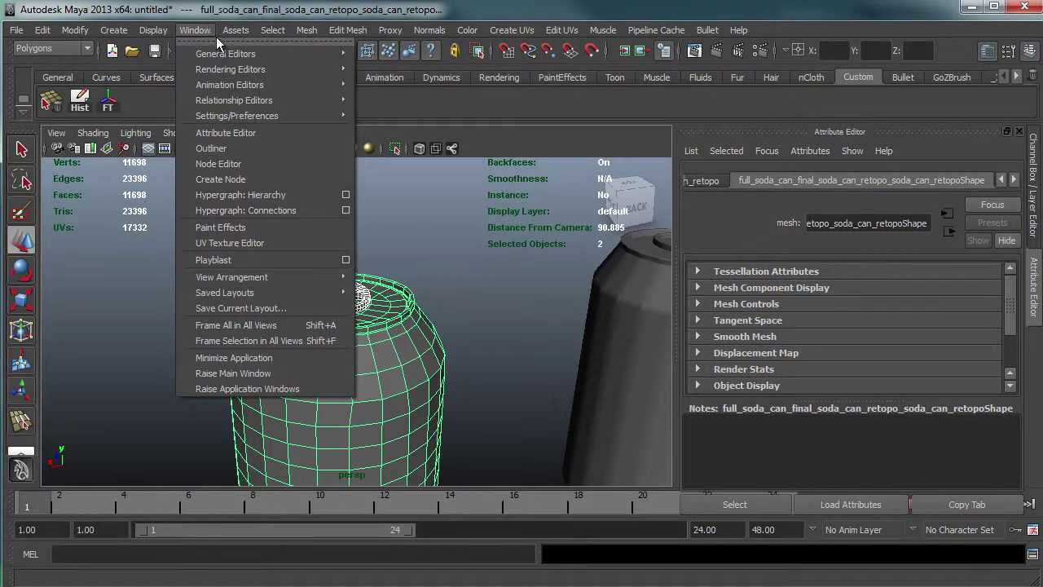
left_click(245, 243)
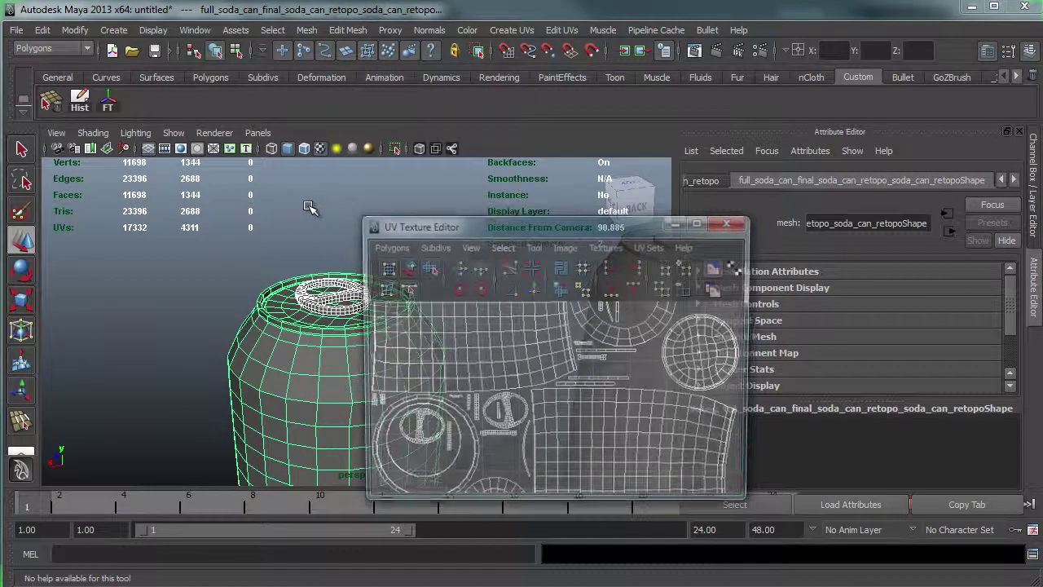
right_click_drag(547, 389, 440, 412, "alt")
right_click_drag(570, 391, 391, 410, "alt")
middle_click_drag(560, 405, 556, 363, "alt")
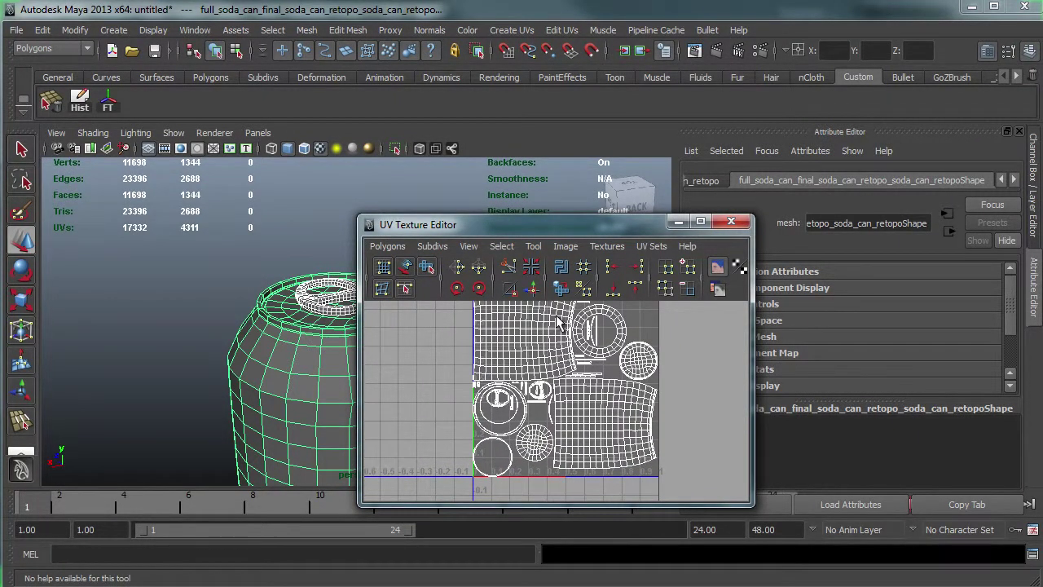